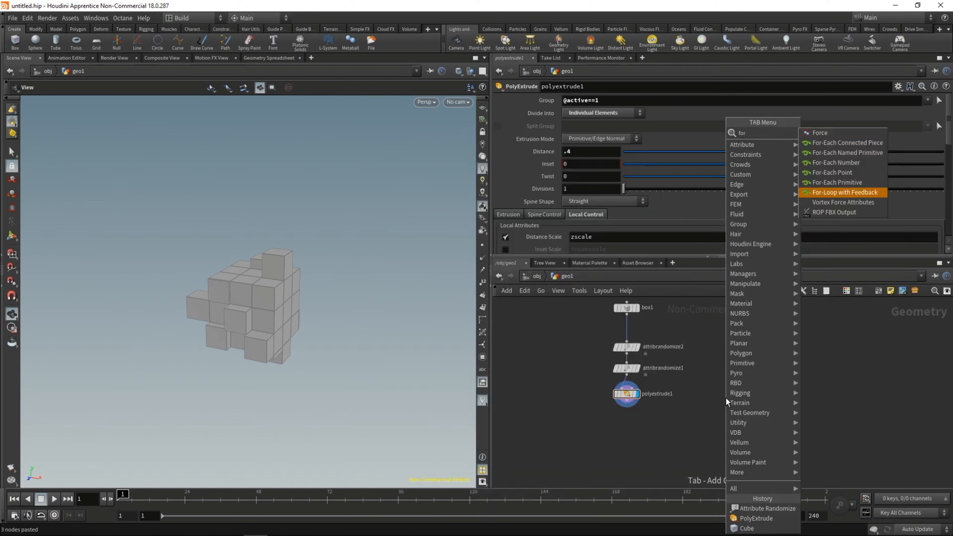
Step: Tidy the network by moving polyextrude1 up and shifting the four-node chain up and left
key("Return")
left_click(726, 398)
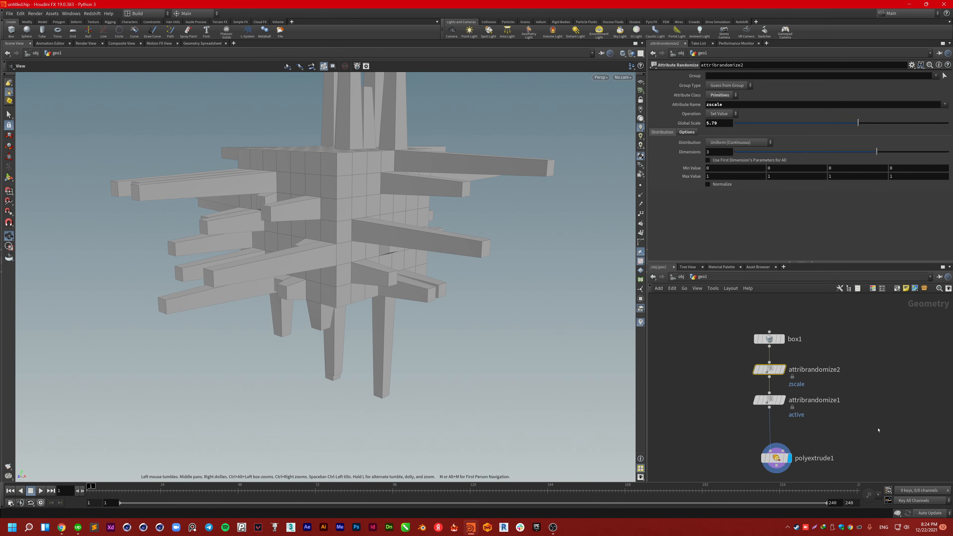
scroll(713, 394, "down", 1)
left_click(758, 444)
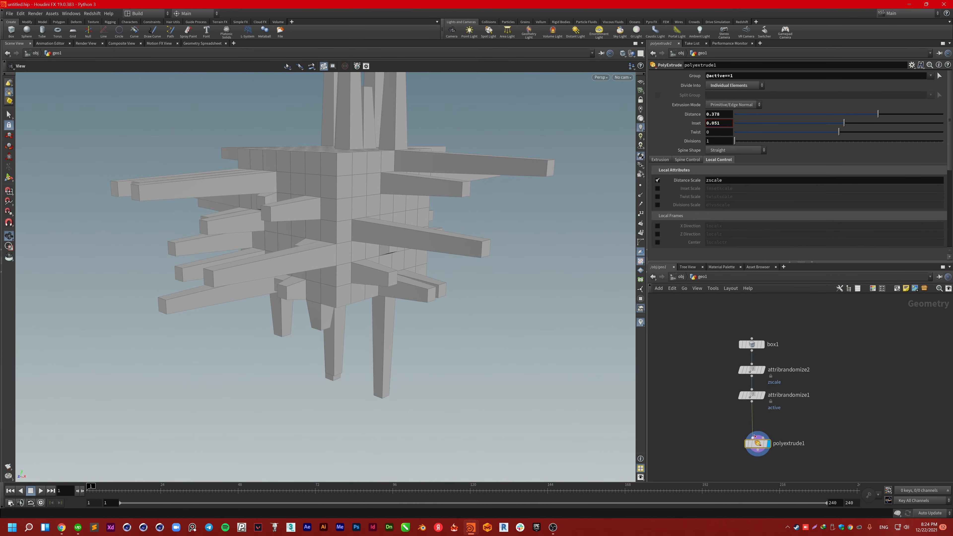
left_click_drag(759, 438, 759, 430)
left_click_drag(808, 455, 717, 329)
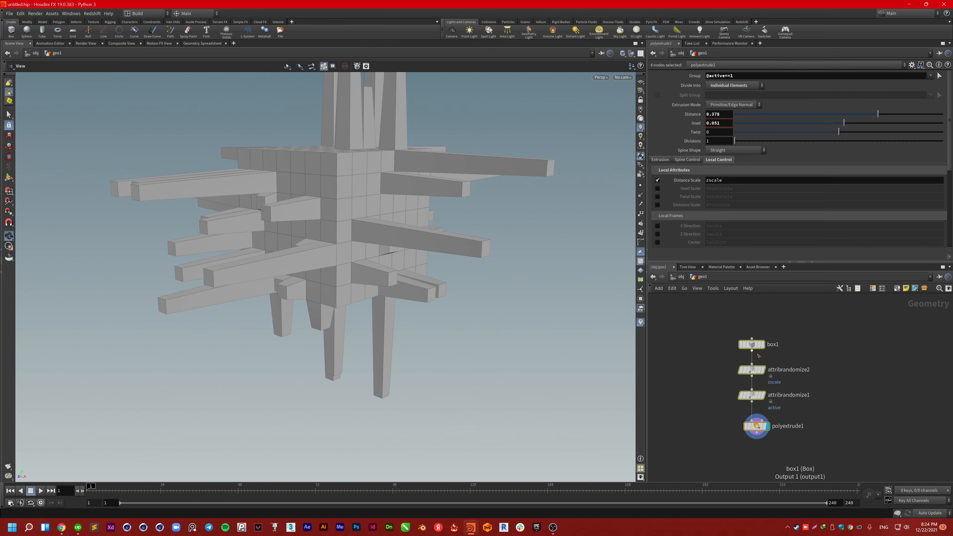
left_click_drag(757, 425, 745, 399)
scroll(745, 400, "down", 4)
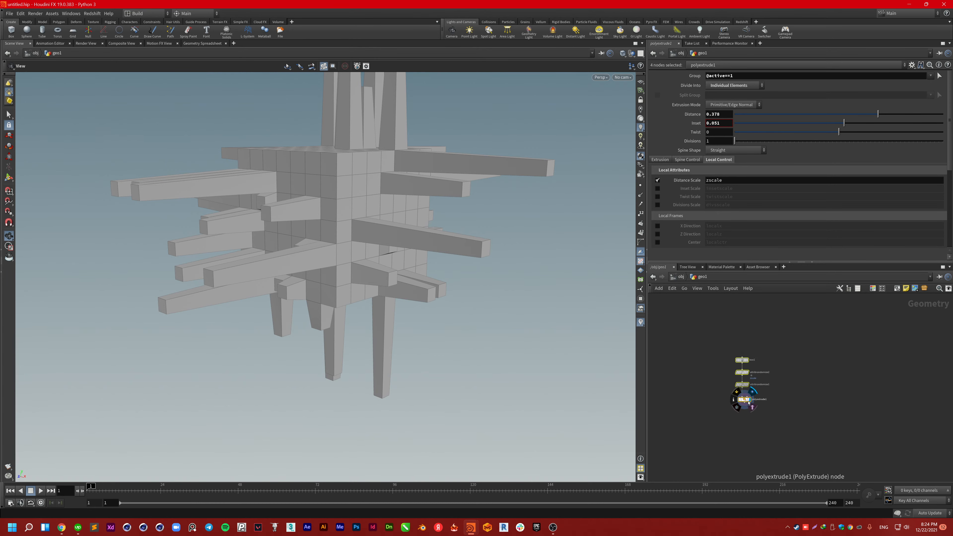
left_click(825, 390)
Step: Place a For-Loop with Feedback node pair beside the chain, then resume the tutorial video
key("Tab")
type("for")
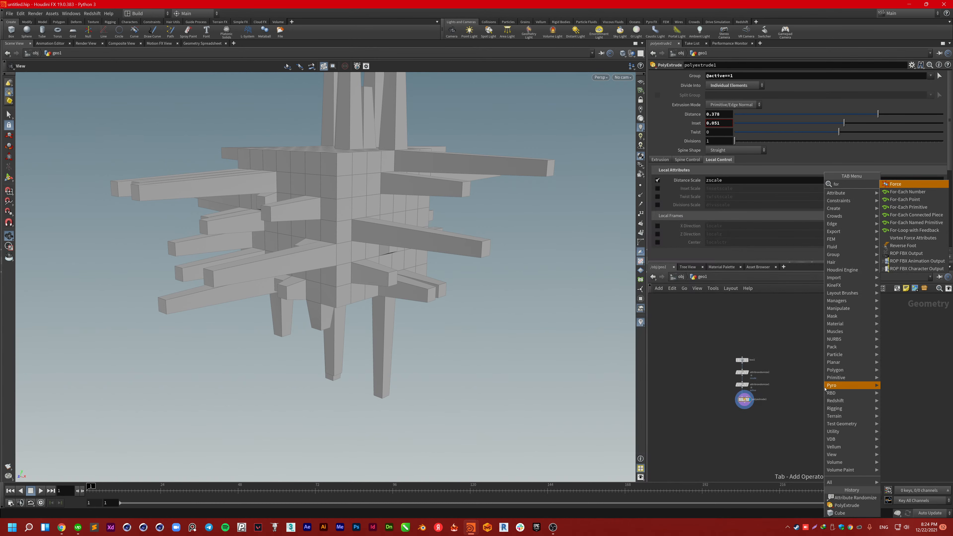
left_click(914, 230)
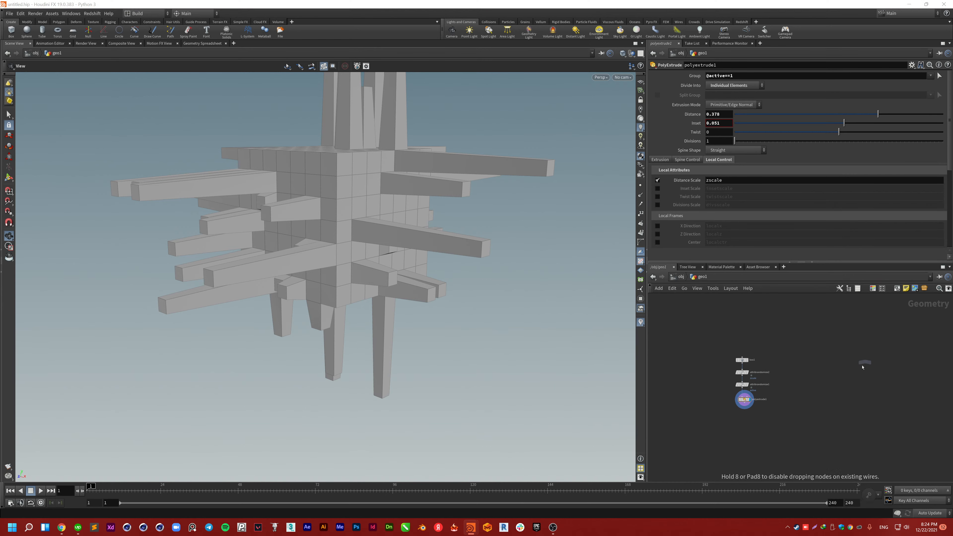
left_click(821, 389)
left_click_drag(819, 390, 801, 357)
left_click(846, 387)
key("alt+Tab")
key("space")
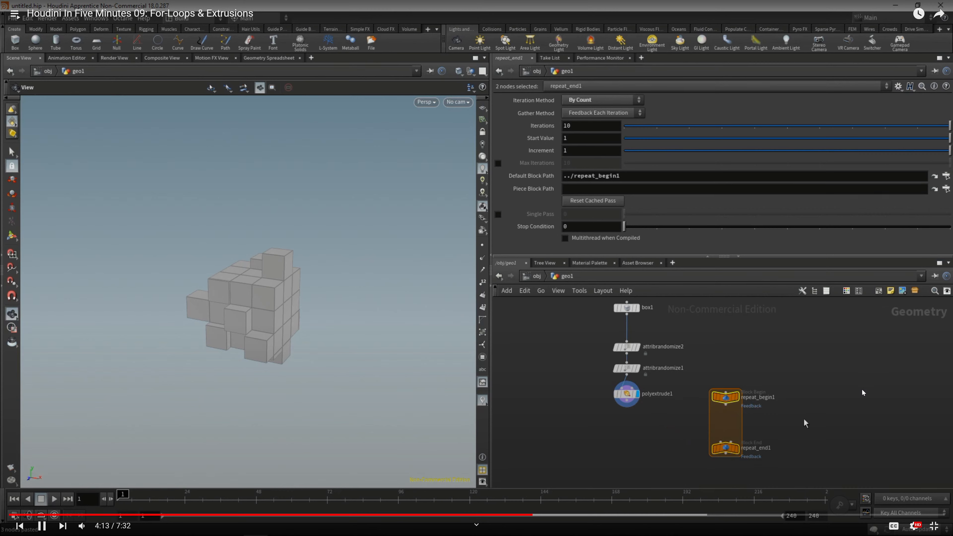
Step: Watch the tutorial drop the randomize-and-extrude chain inside the repeat loop, then pause and return to Houdini
key("alt+Tab")
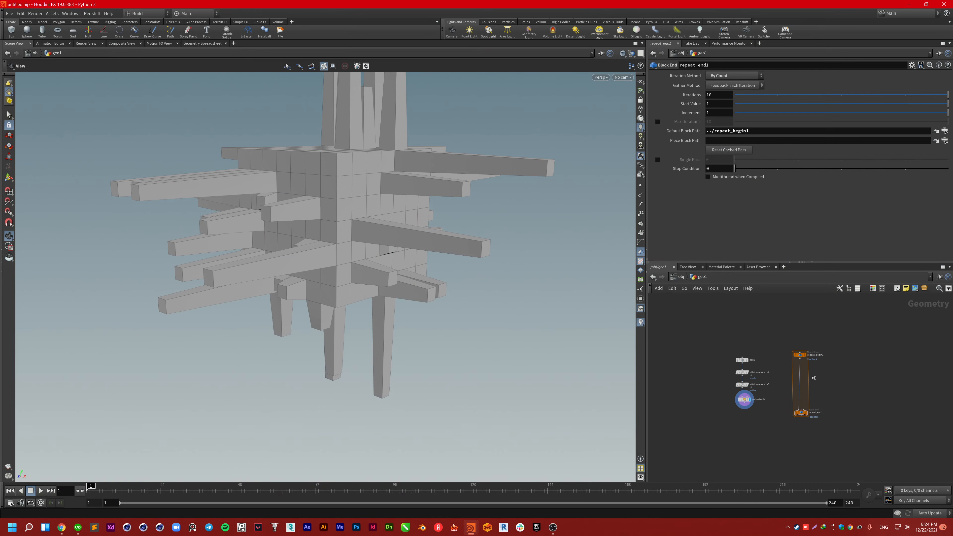
key("alt+Tab")
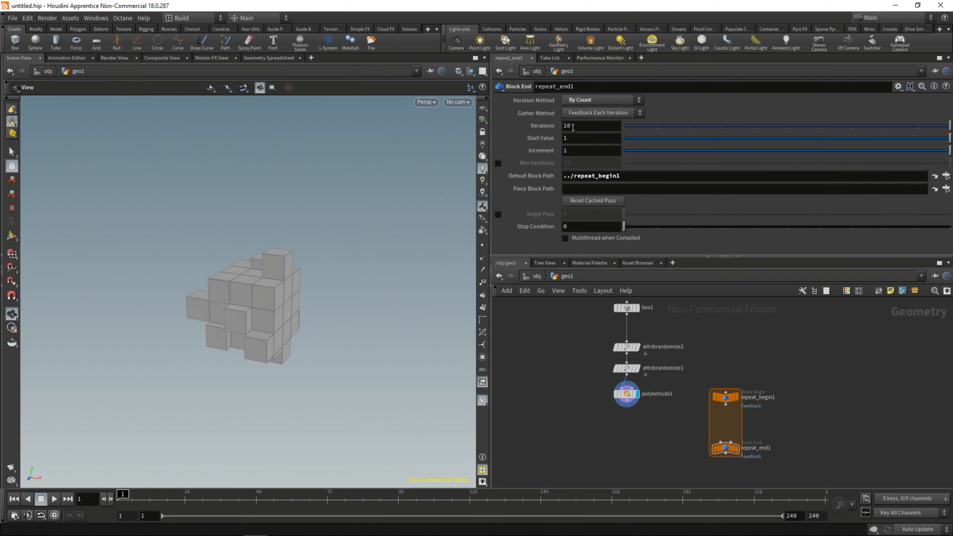
left_click(573, 127)
key("Return")
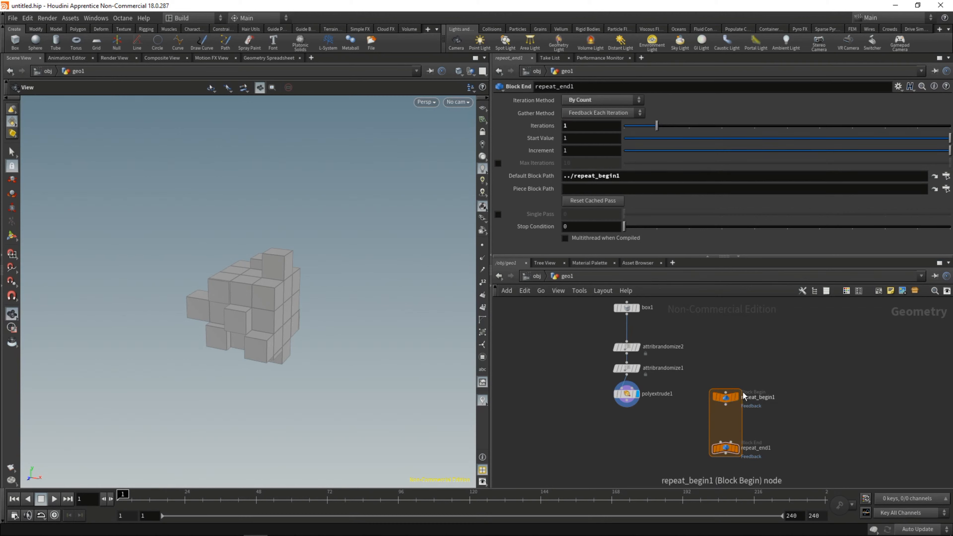
left_click_drag(725, 397, 626, 339)
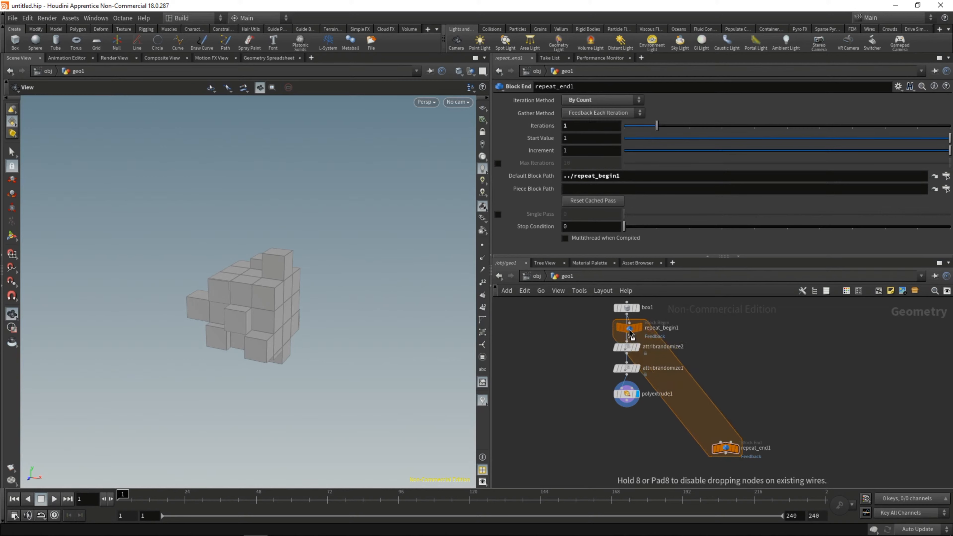
left_click_drag(727, 450, 628, 439)
left_click(627, 415)
left_click(622, 430)
left_click(857, 389)
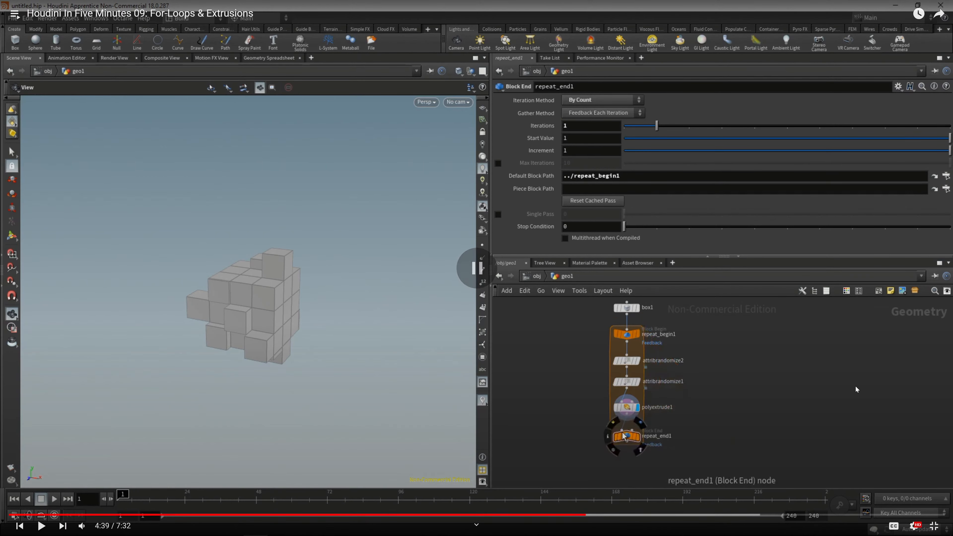
key("alt+Tab")
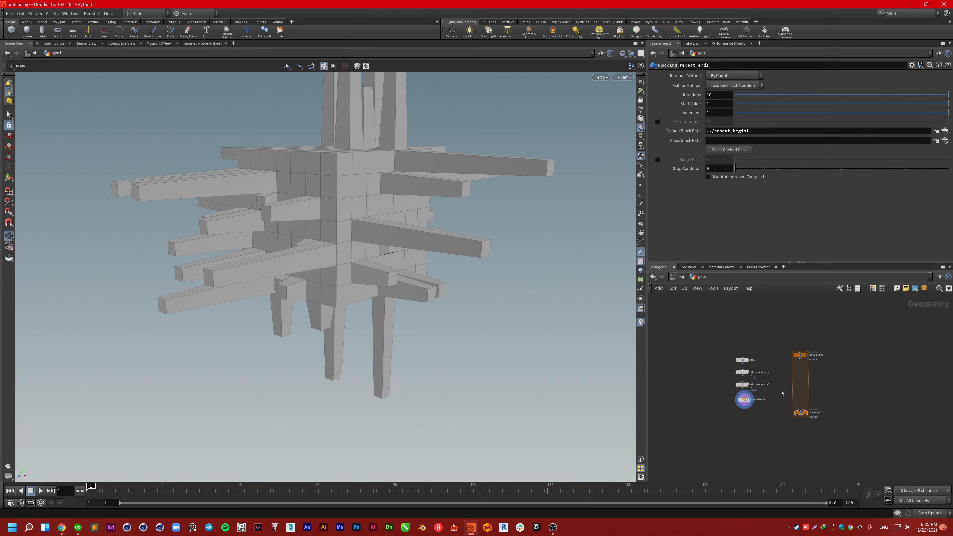
Step: Insert repeat_begin1 under box1 and repeat_end1 below polyextrude1, then display repeat_end1
scroll(783, 393, "up", 3)
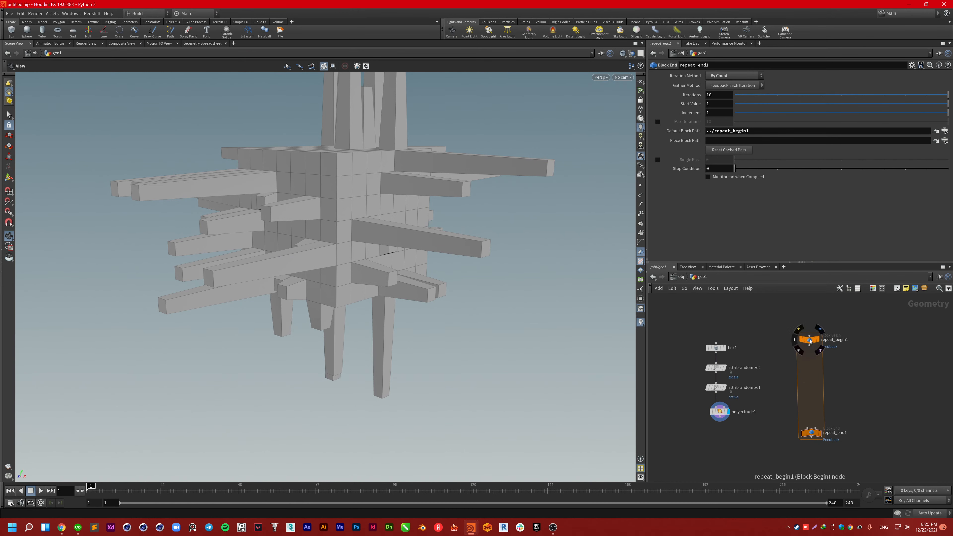
left_click_drag(810, 343, 717, 361)
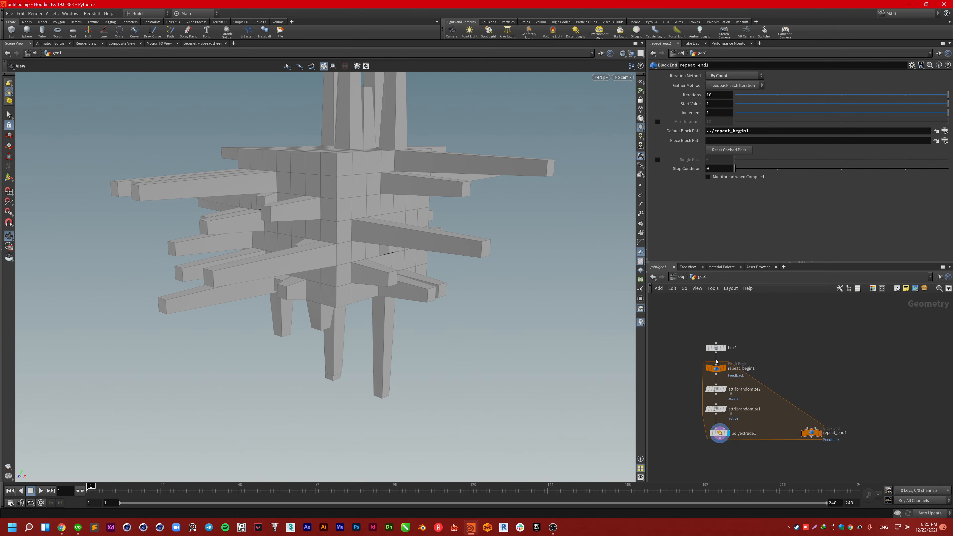
left_click_drag(812, 435, 717, 436)
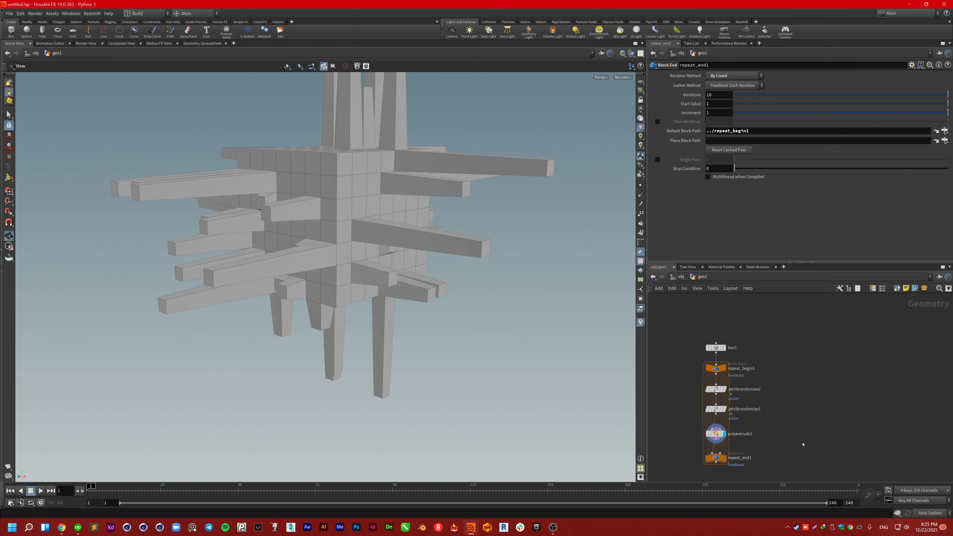
scroll(803, 447, "up", 3)
scroll(792, 417, "down", 2)
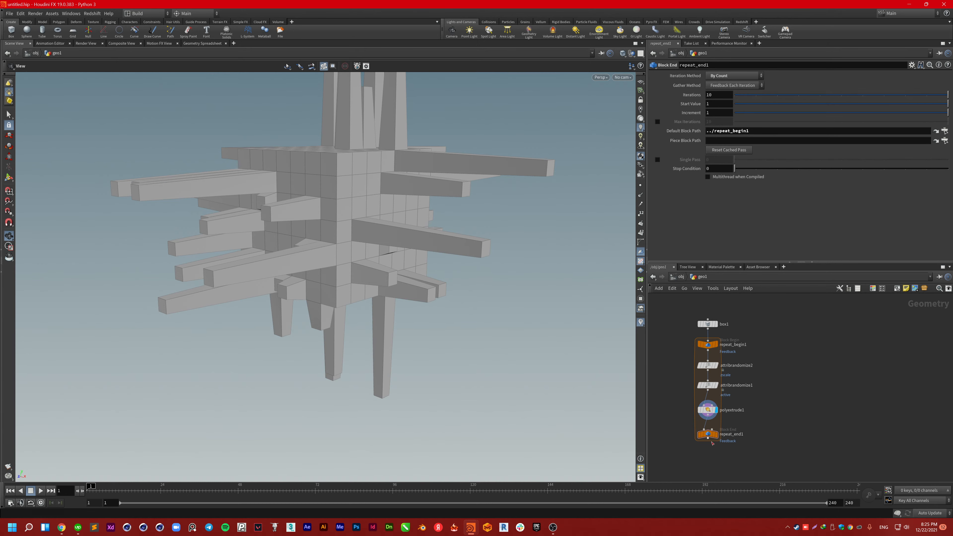
left_click(715, 434)
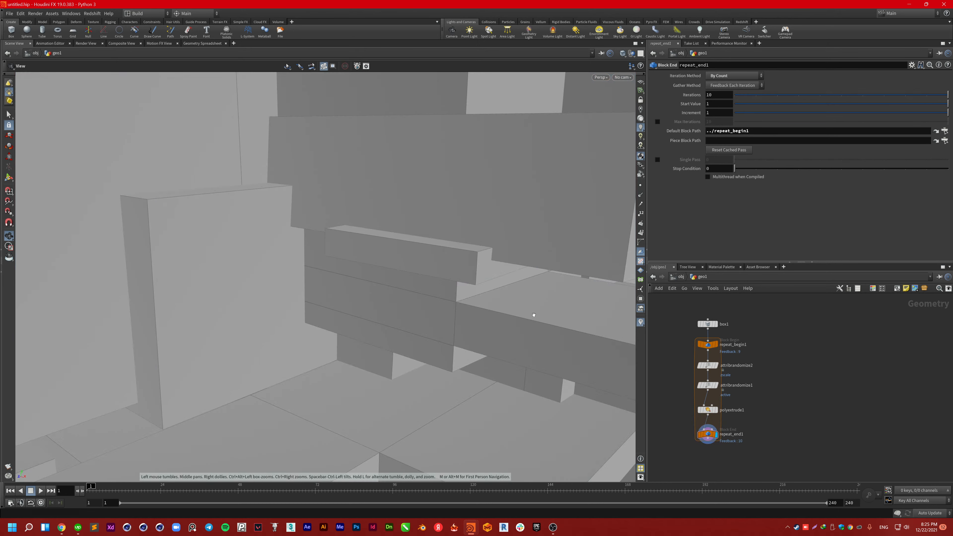
Step: Lower repeat_end1's Iterations from 10 to 4, orbiting to check the sparser cluster
scroll(533, 315, "down", 10)
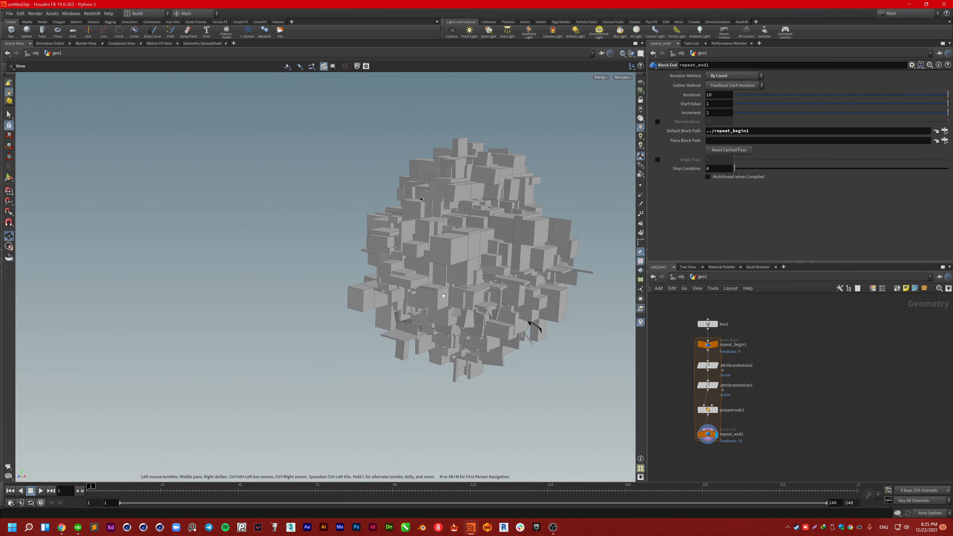
scroll(444, 295, "up", 3)
left_click_drag(485, 297, 456, 276)
left_click_drag(948, 95, 891, 117)
scroll(399, 228, "up", 5)
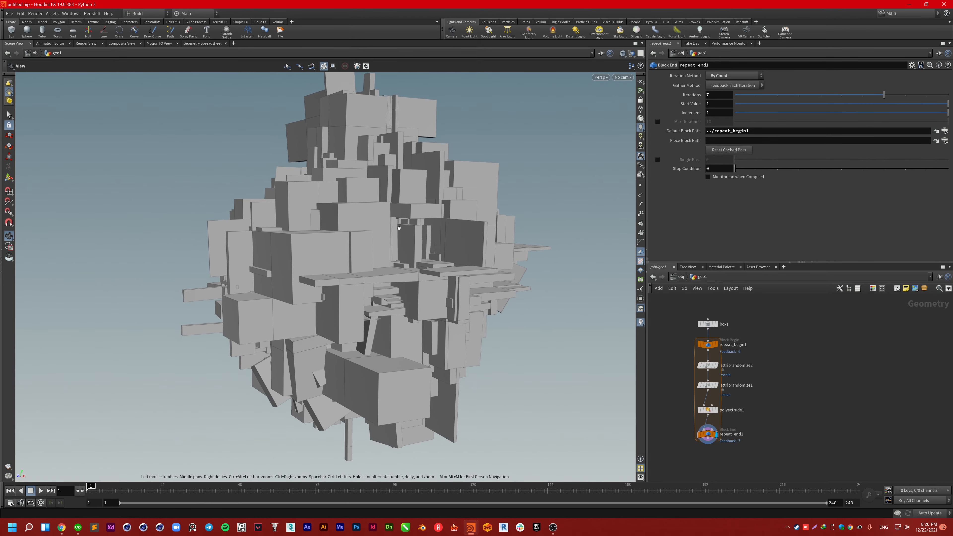
left_click_drag(398, 228, 377, 243)
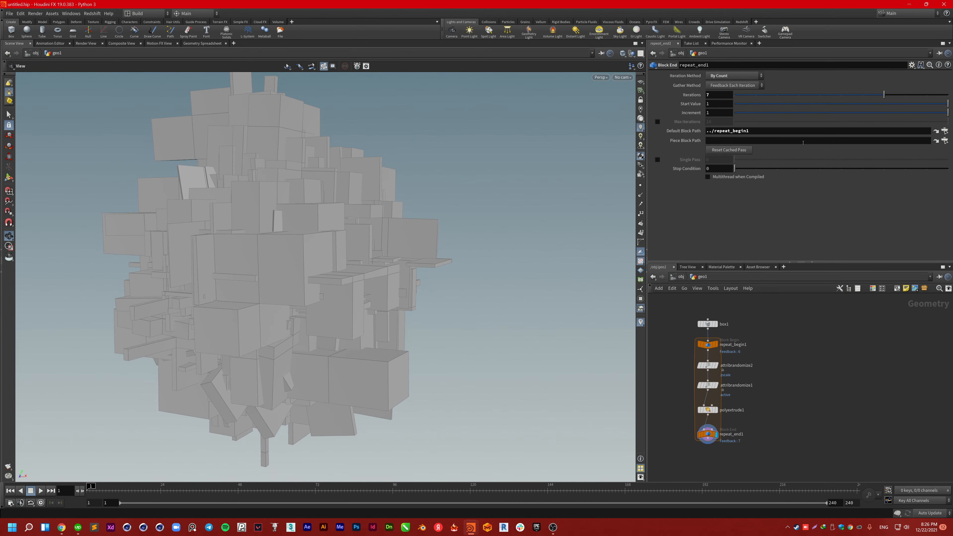
left_click_drag(885, 96, 800, 95)
Step: Compare the attribrandomize and repeat_begin1 outputs, then display the polyextrude1 result
left_click(713, 366)
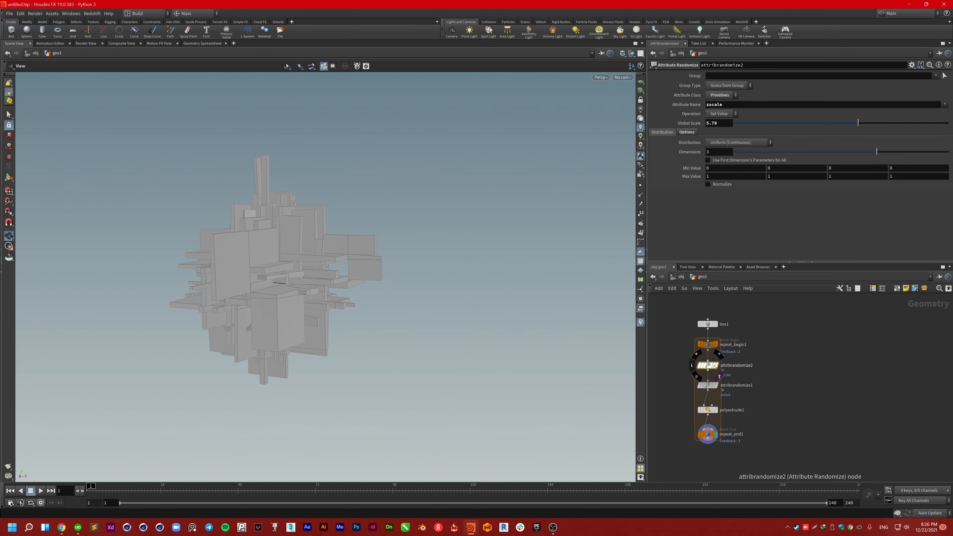
left_click(716, 385)
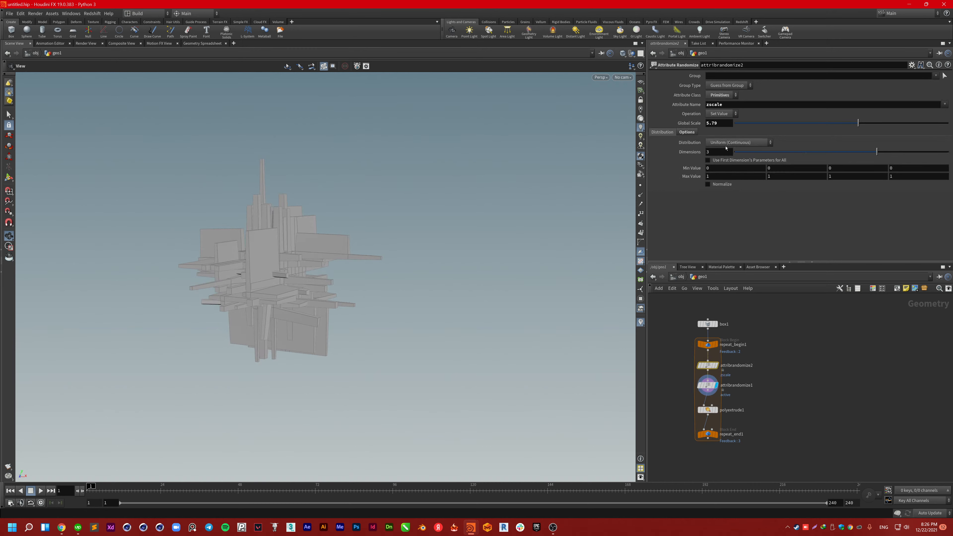
left_click(708, 346)
left_click(716, 344)
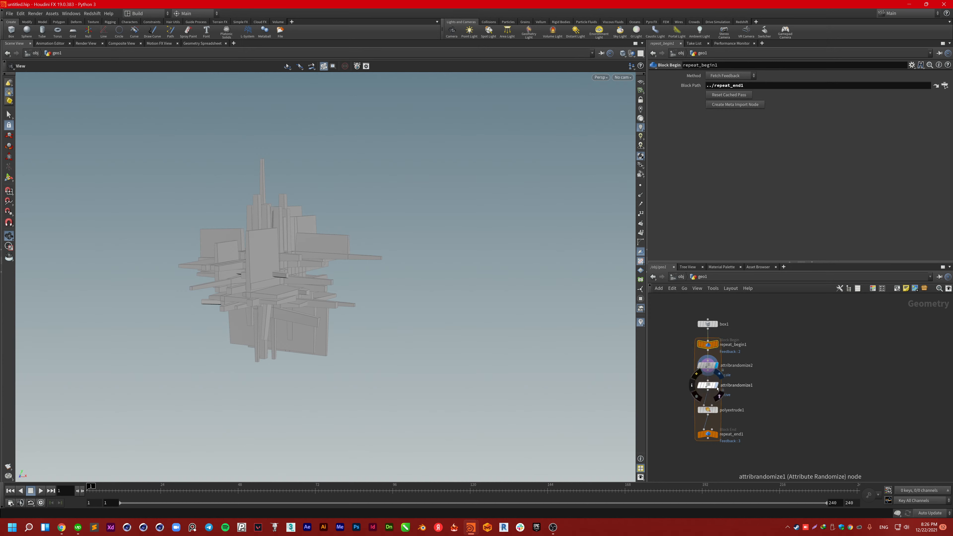
left_click(716, 386)
left_click(717, 411)
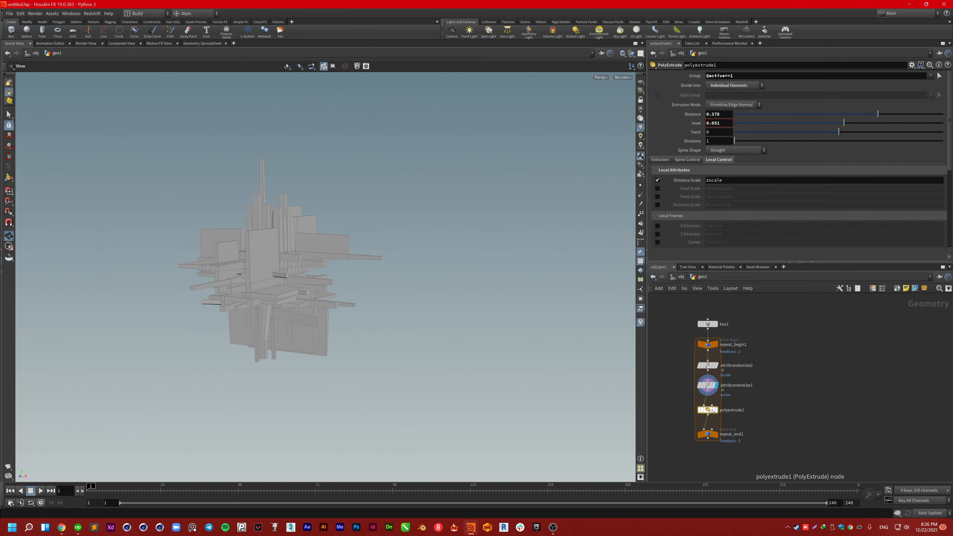
left_click(717, 411)
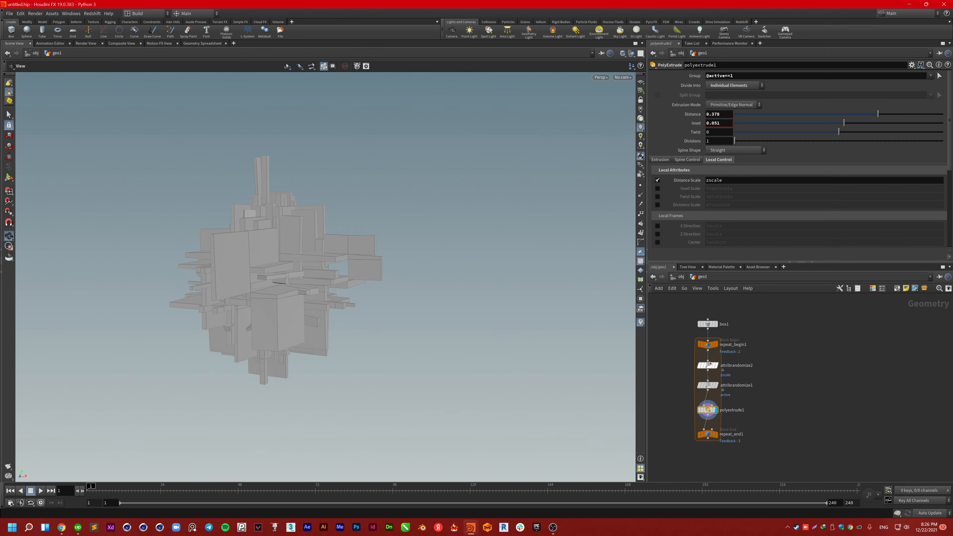
Step: Inspect the box1 and attribrandomize2 parameters and dolly in on the extruded blocks
left_click(709, 324)
mouse_move(708, 325)
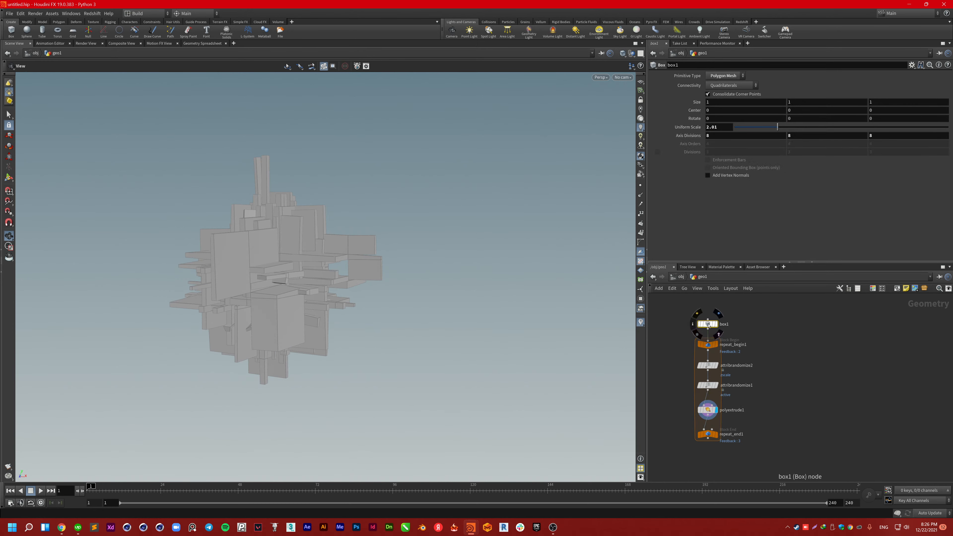
mouse_move(712, 348)
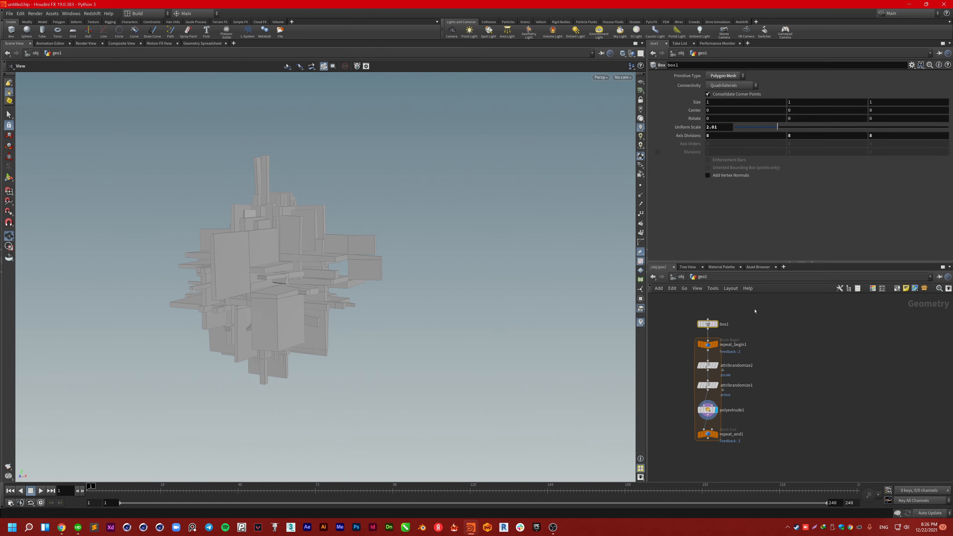
left_click(707, 365)
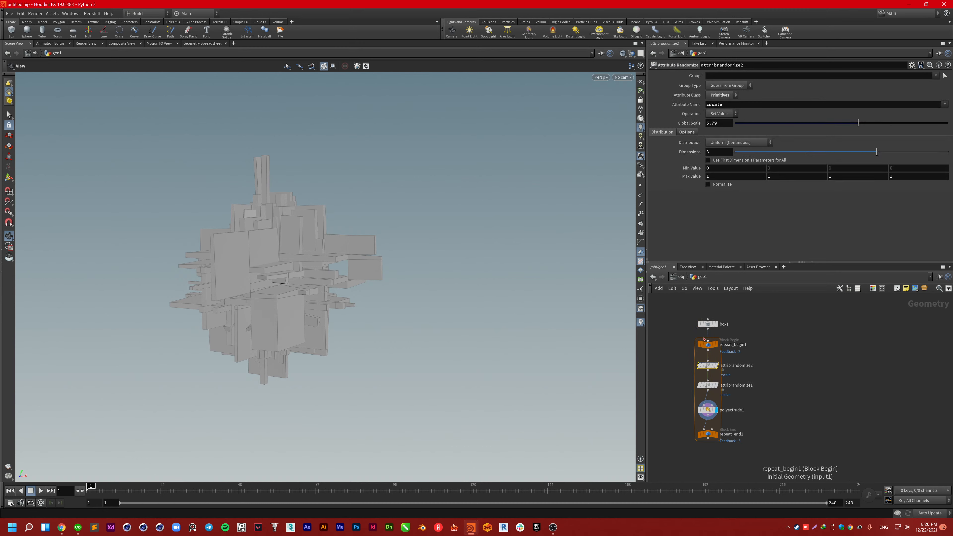
right_click_drag(273, 304, 460, 266)
left_click_drag(313, 260, 330, 274)
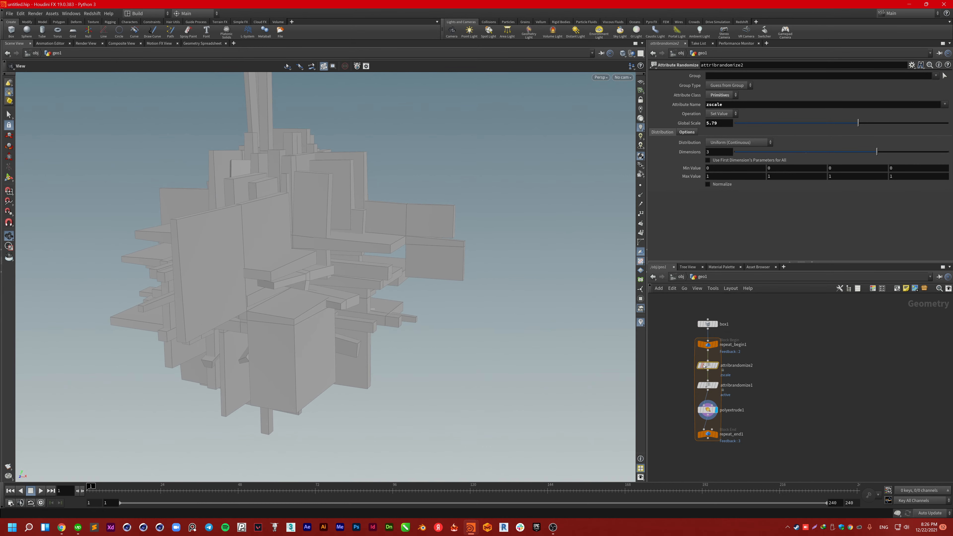
left_click(708, 324)
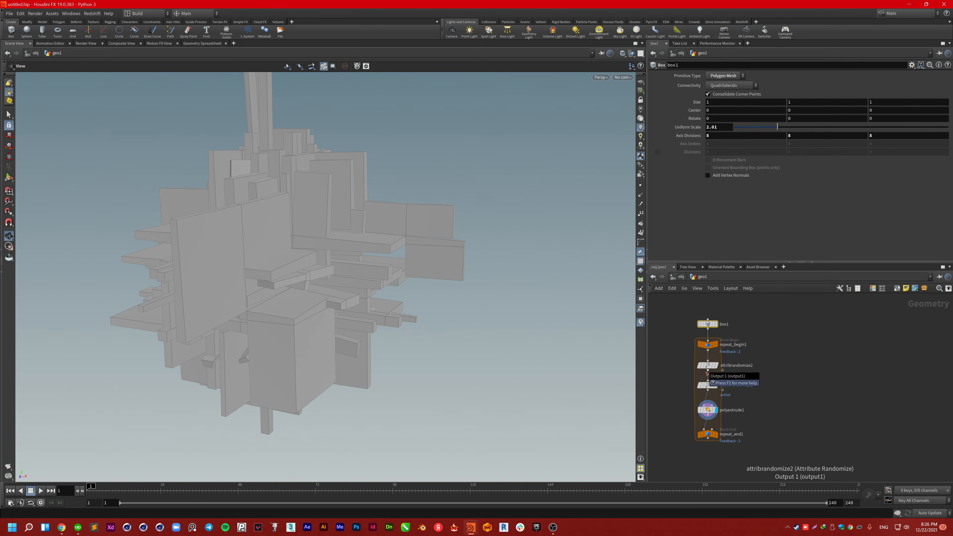
left_click(708, 410)
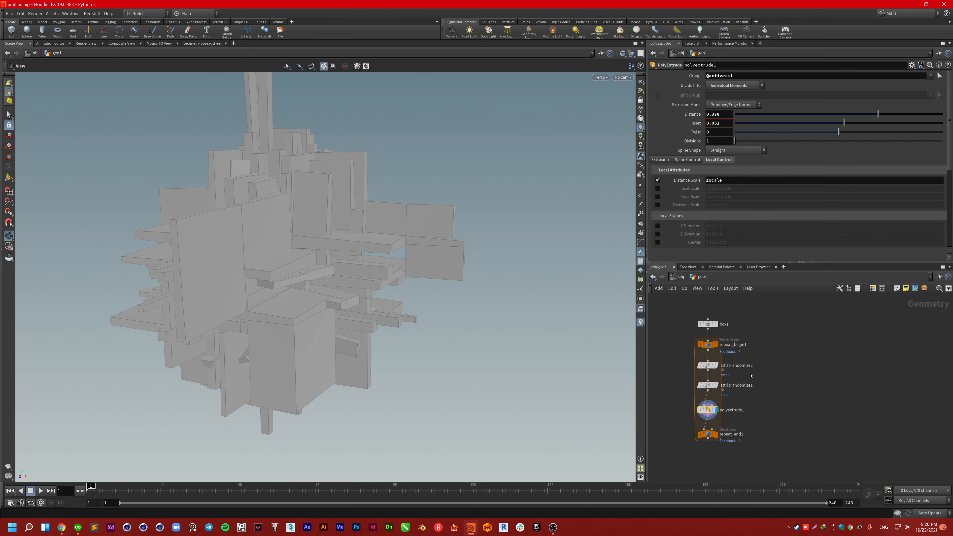
Step: Try PolyExtrude divisions and twist, reset Twist and Inset to 0, then adjust Inset
left_click_drag(735, 140, 769, 141)
left_click_drag(840, 134, 879, 126)
left_click_drag(725, 124, 656, 126)
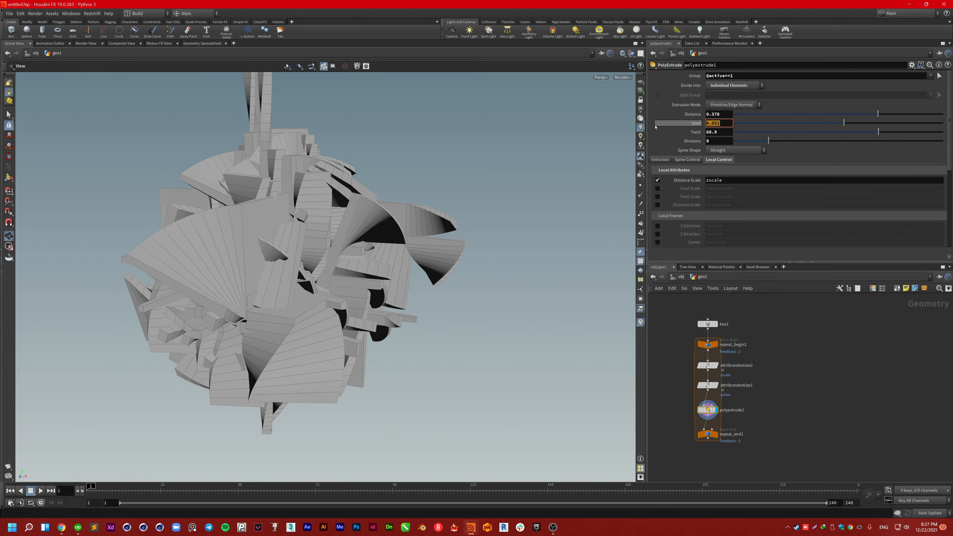
left_click_drag(725, 133, 673, 128)
type("0")
key("Return")
type("0")
key("Tab")
key("Tab")
left_click_drag(742, 124, 943, 123)
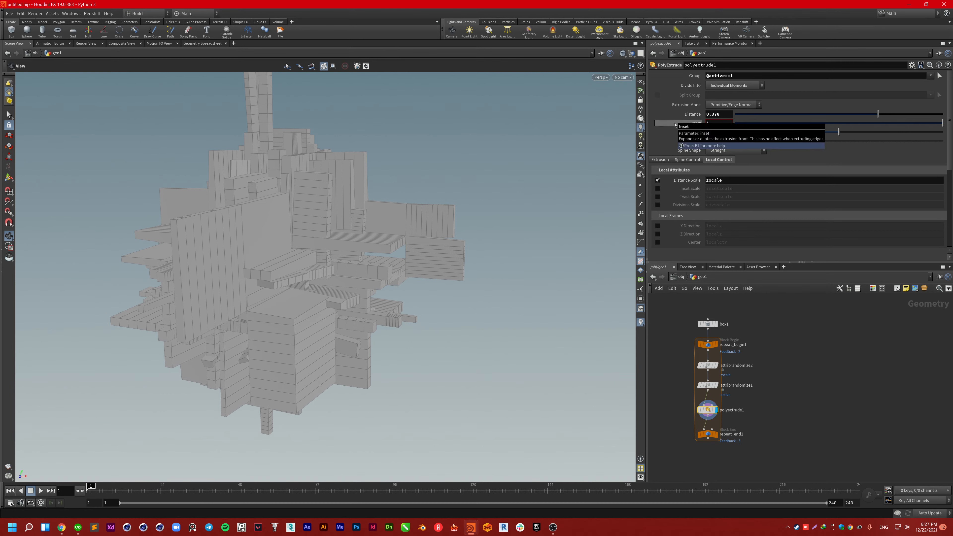
Step: Set PolyExtrude Divisions to 10 and display the repeat loop's full result
left_click(714, 132)
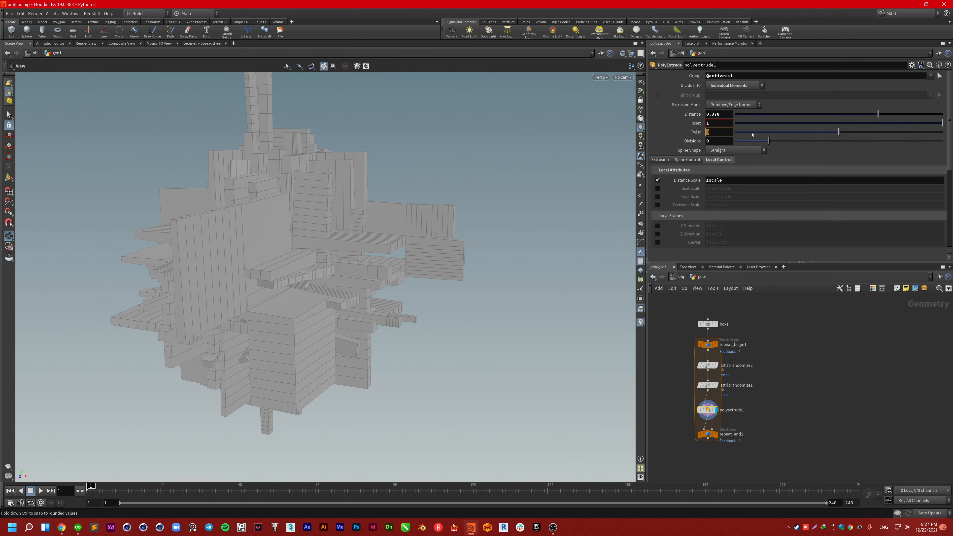
left_click(711, 141)
type("10")
key("Tab")
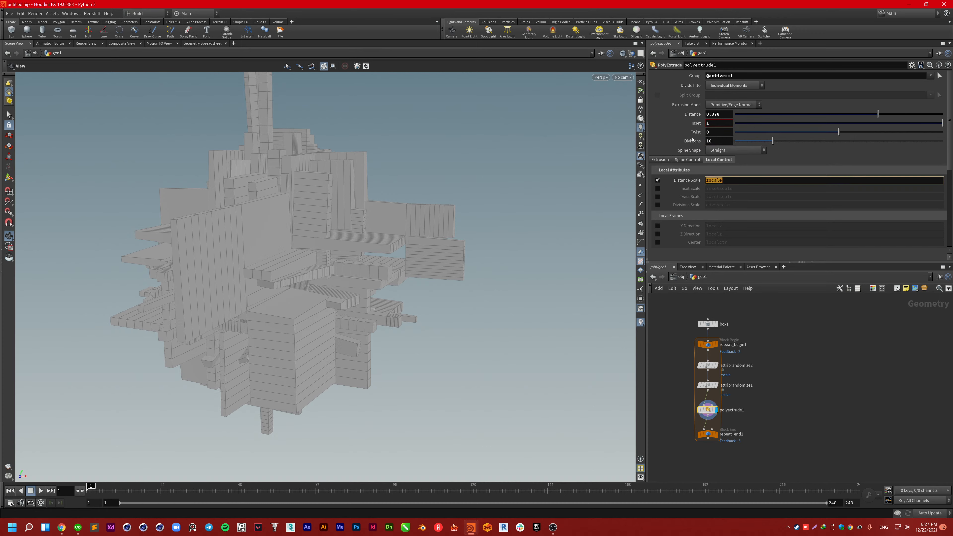
left_click_drag(360, 196, 481, 198)
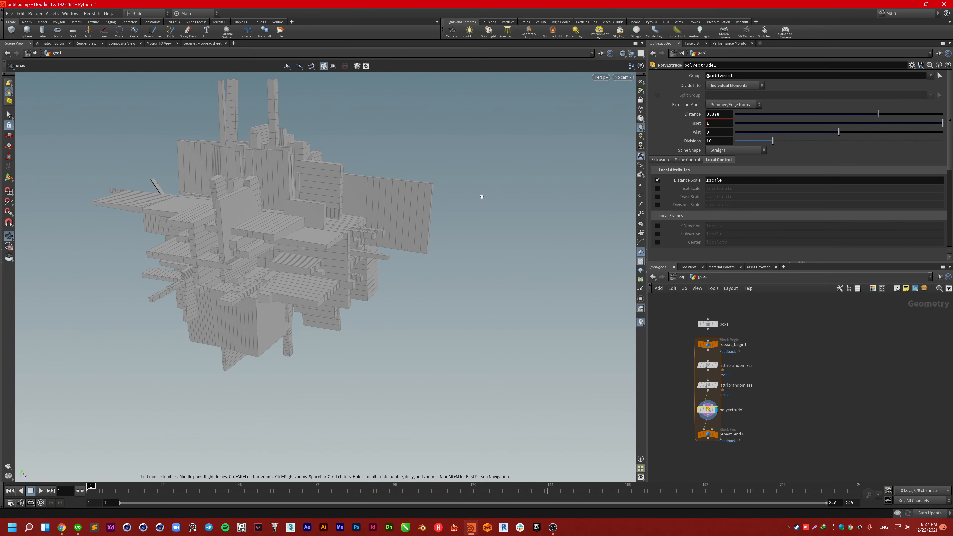
left_click(715, 434)
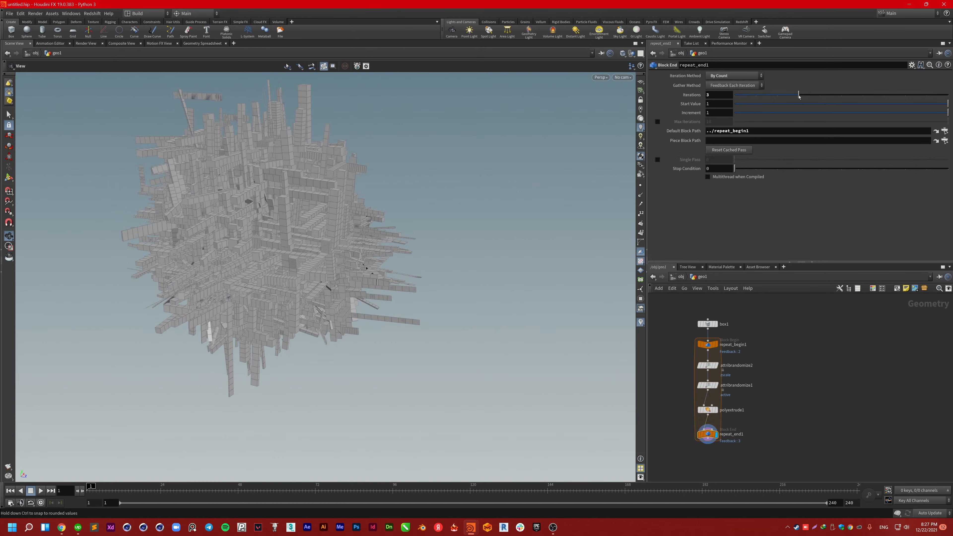
Step: Scrub repeat_end1 Iterations down to 0 and orbit low around the base blocks
left_click_drag(794, 97, 763, 97)
left_click_drag(758, 97, 777, 95)
scroll(208, 285, "up", 4)
left_click_drag(208, 283, 323, 274)
right_click_drag(323, 273, 328, 319)
left_click_drag(327, 320, 488, 290)
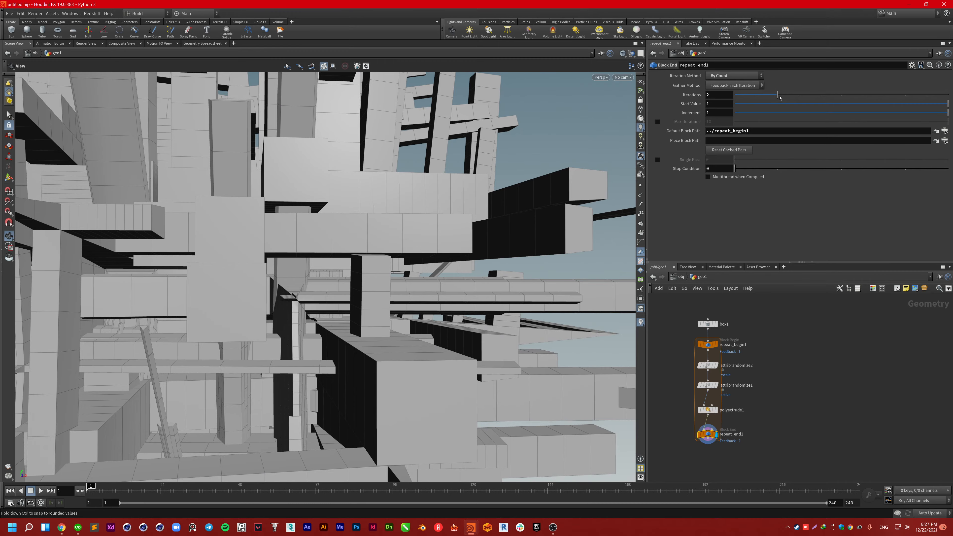
Step: Set the loop to 3 iterations and orbit around the growing block structure
double_click(711, 95)
type("3")
key("Return")
right_click_drag(472, 243, 418, 214)
left_click_drag(419, 225, 276, 238)
middle_click_drag(275, 237, 349, 243)
right_click_drag(349, 242, 322, 240)
left_click_drag(323, 240, 447, 208)
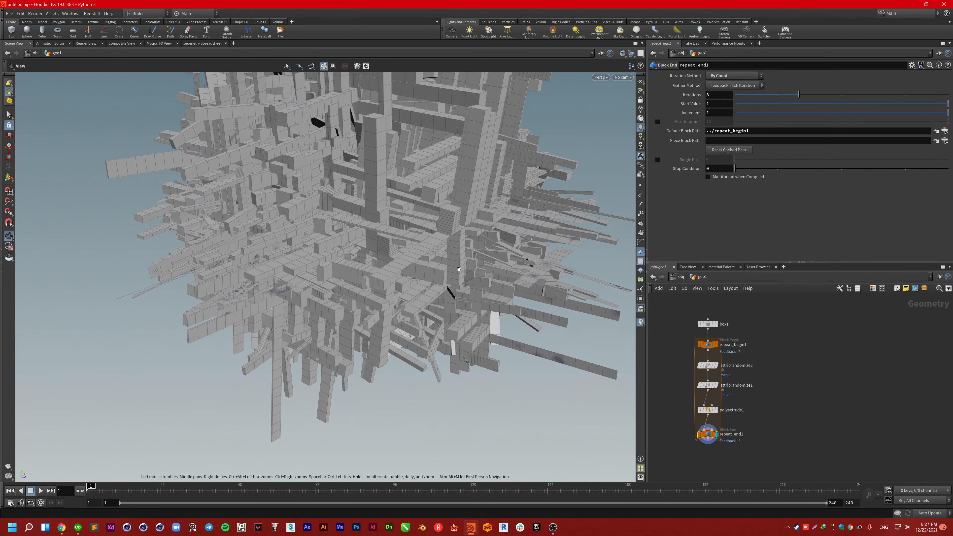
right_click_drag(447, 208, 489, 193)
left_click_drag(488, 193, 485, 148)
Step: Raise the loop to 4 iterations and orbit to view the dense spherical cluster
left_click(714, 95)
type("4")
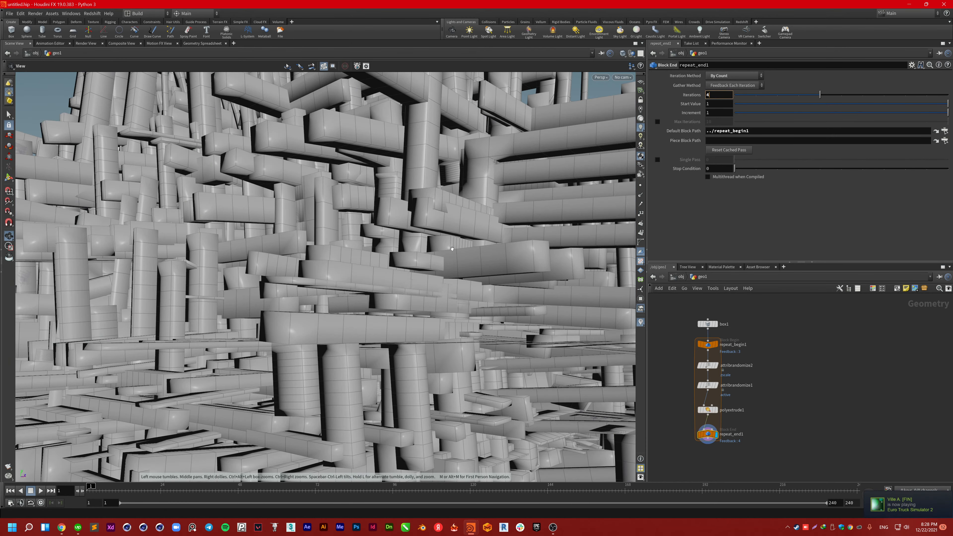
right_click_drag(454, 248, 317, 237)
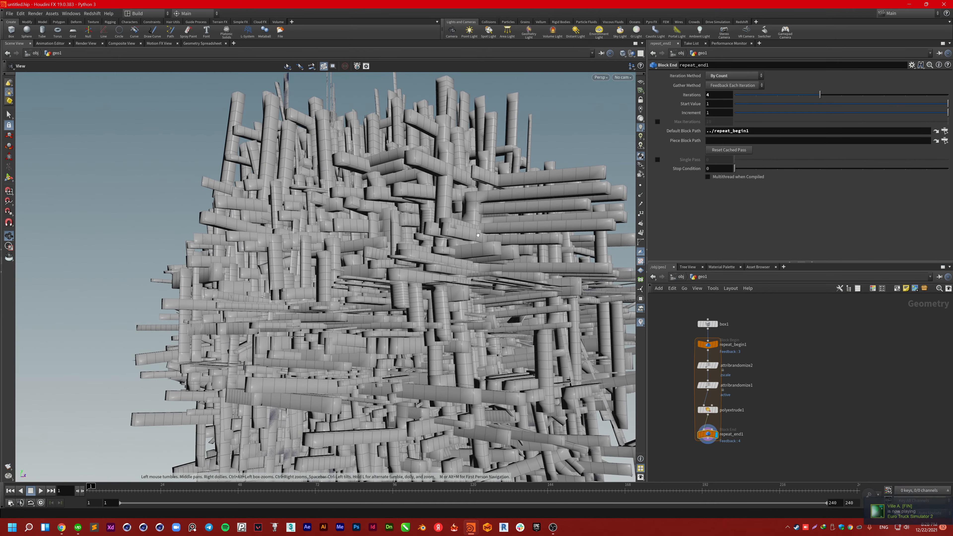
left_click_drag(317, 236, 515, 301)
scroll(515, 300, "up", 10)
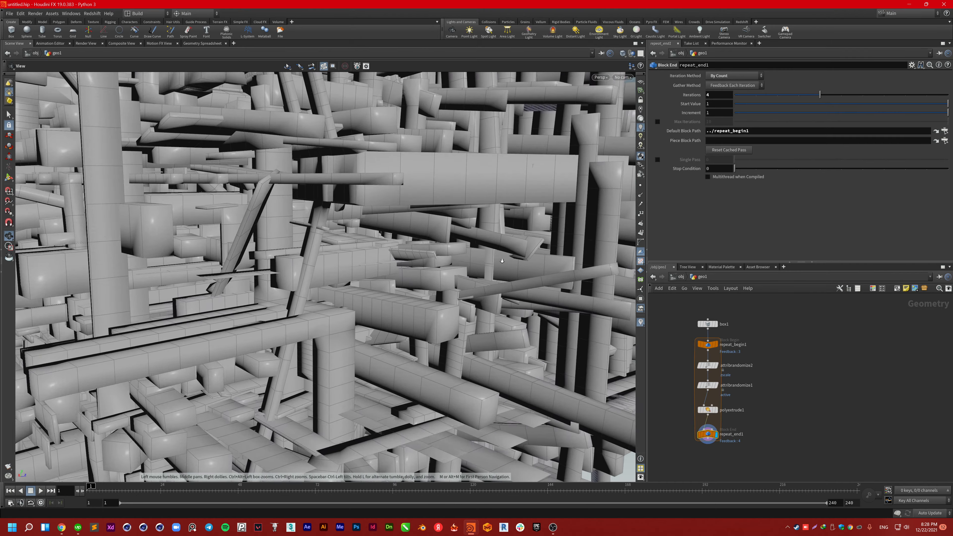
left_click_drag(502, 261, 340, 265)
right_click_drag(340, 265, 251, 242)
left_click_drag(470, 266, 339, 232)
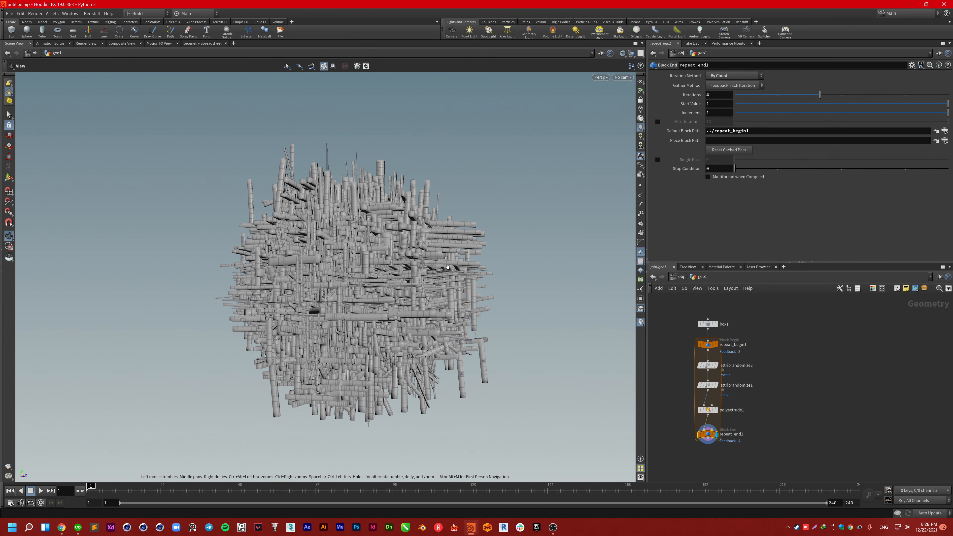
Step: Bring OBS Studio forward, open Settings on the General page, and move the dialog left
left_click(552, 527)
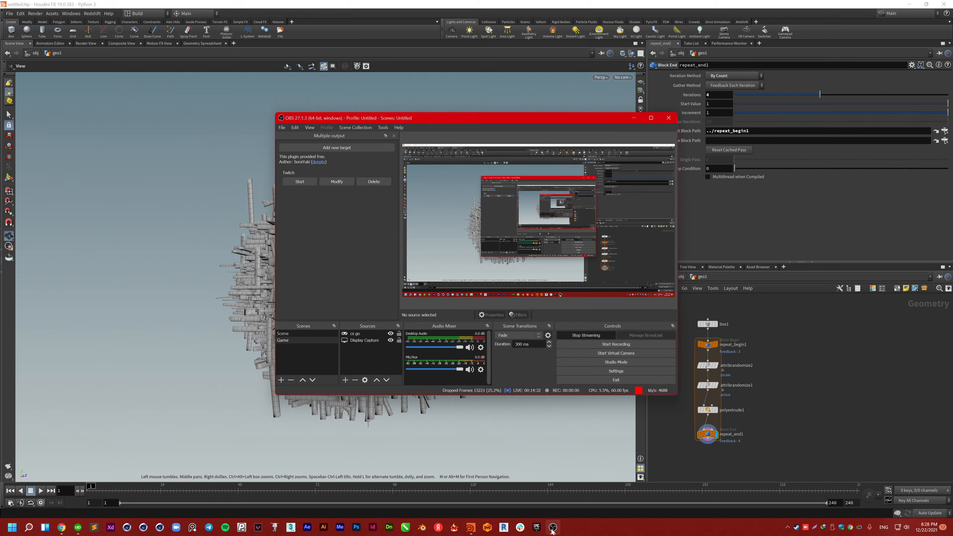
mouse_move(555, 530)
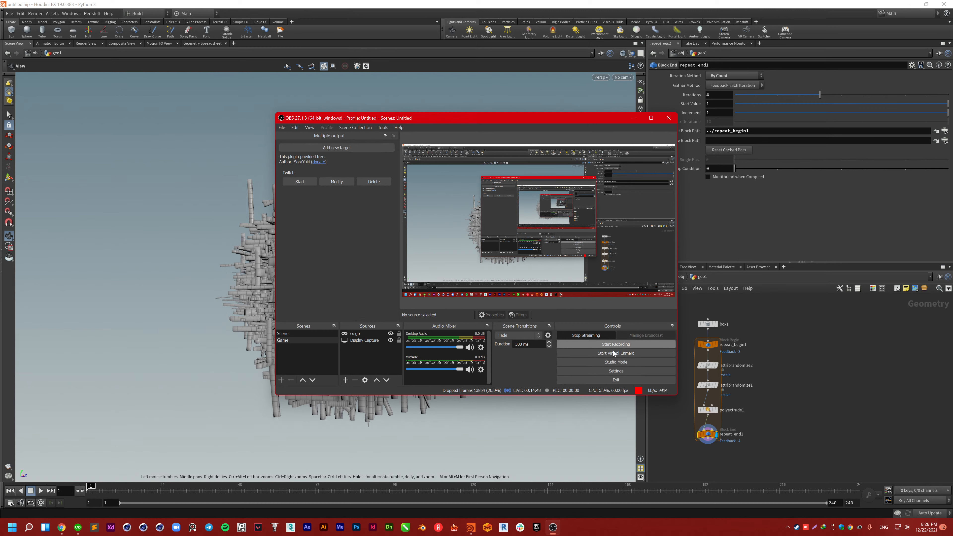
left_click(617, 371)
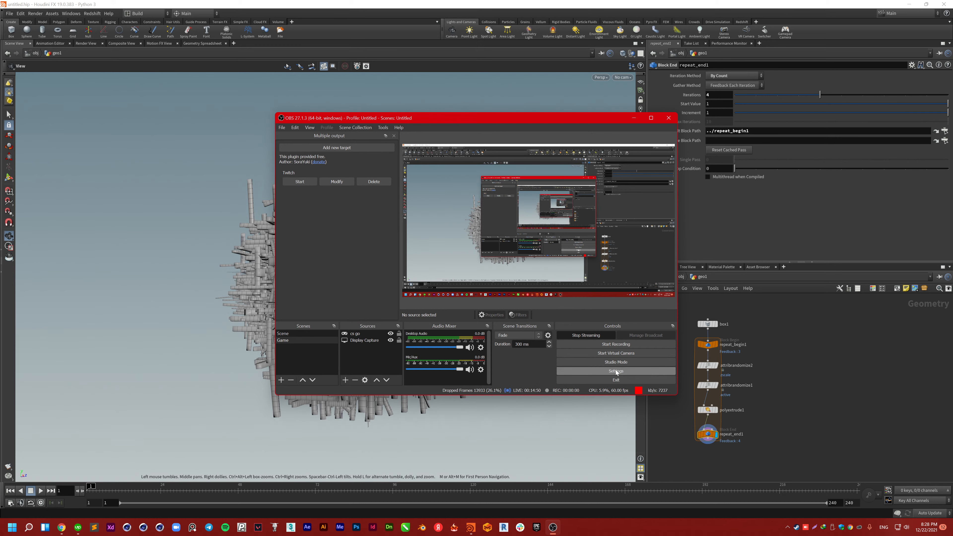
left_click_drag(572, 119, 467, 131)
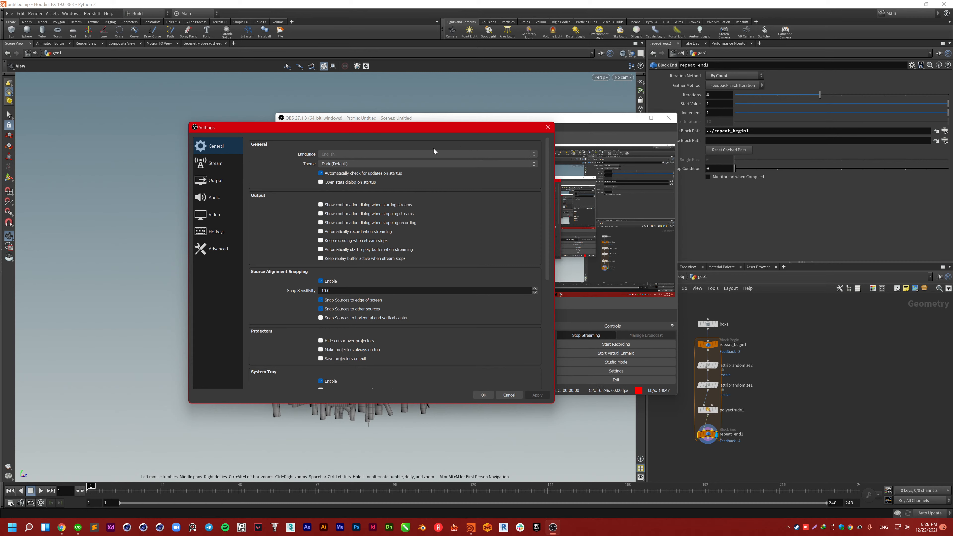
Step: On the Output page, enter a streaming bitrate of 25000 Kbps
left_click(215, 181)
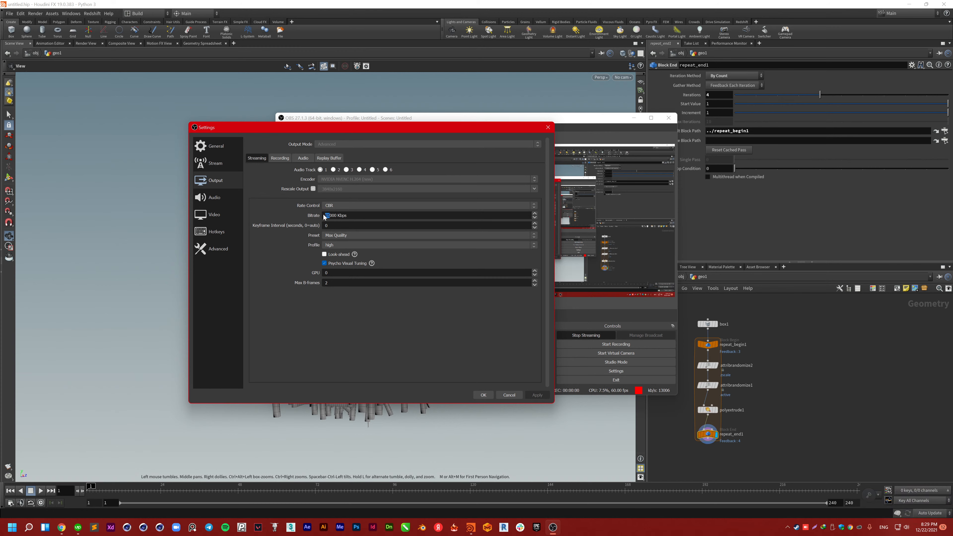
type("2")
Step: Confirm the 25000 Kbps bitrate with OK and close Settings
left_click(485, 395)
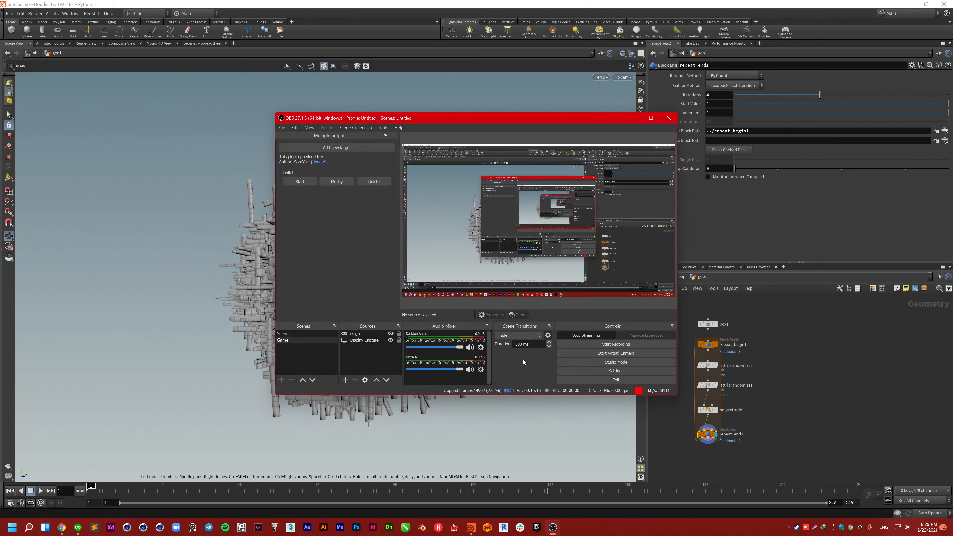
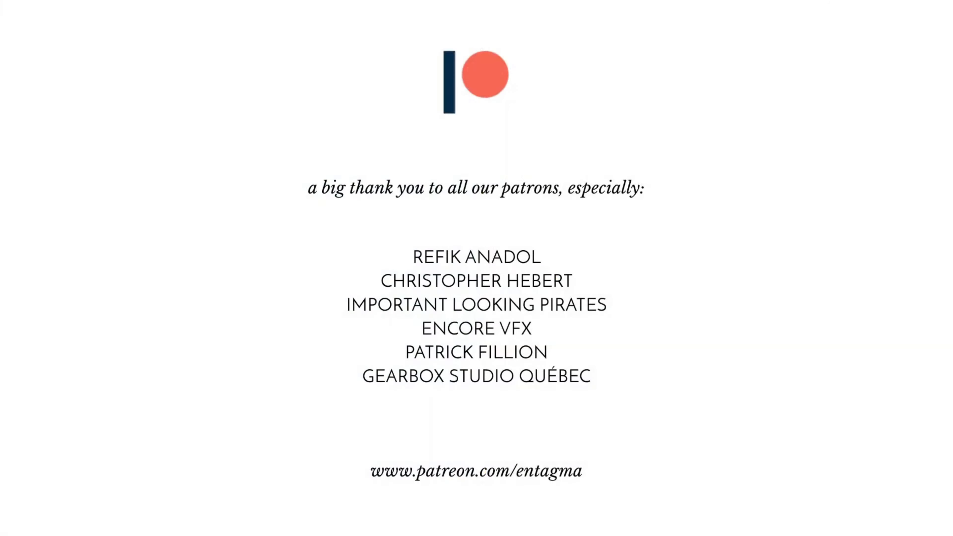
Step: Pause the For-Loops & Extrusions tutorial at its credits, exit fullscreen, and return to Houdini
left_click(600, 264)
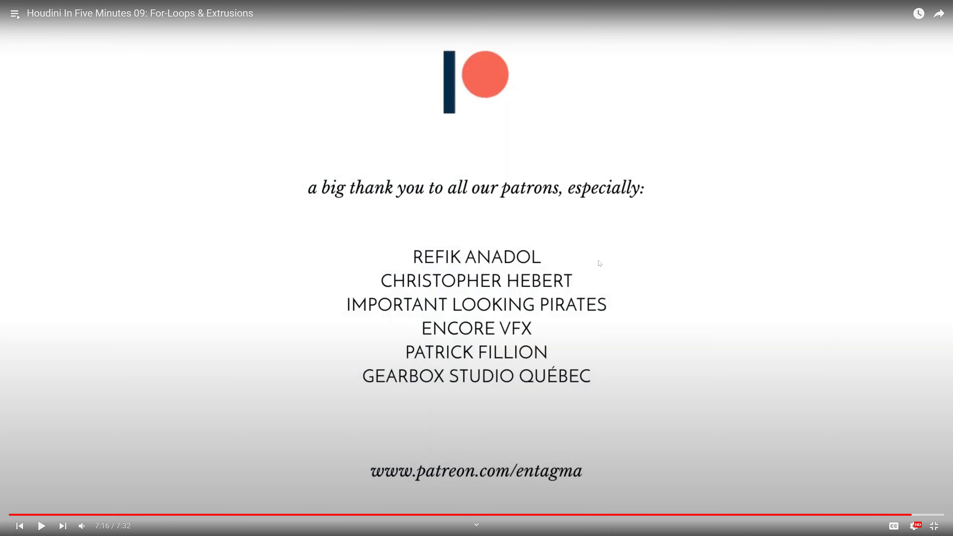
key("Escape")
key("alt+Tab")
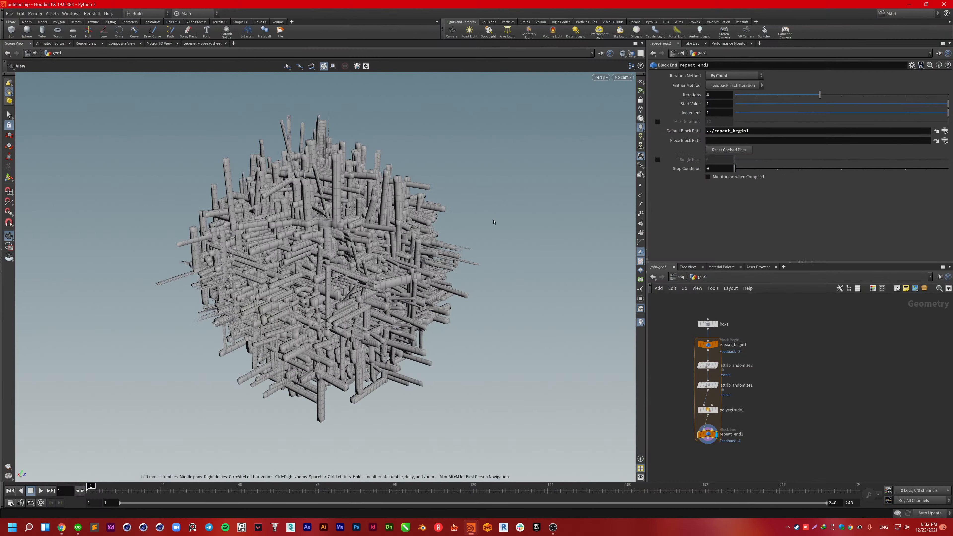
Step: Check the attribrandomize1 settings, then show the polyextrude1 parameters
mouse_move(403, 284)
left_mouse_down()
mouse_move(364, 301)
mouse_move(402, 277)
left_mouse_up()
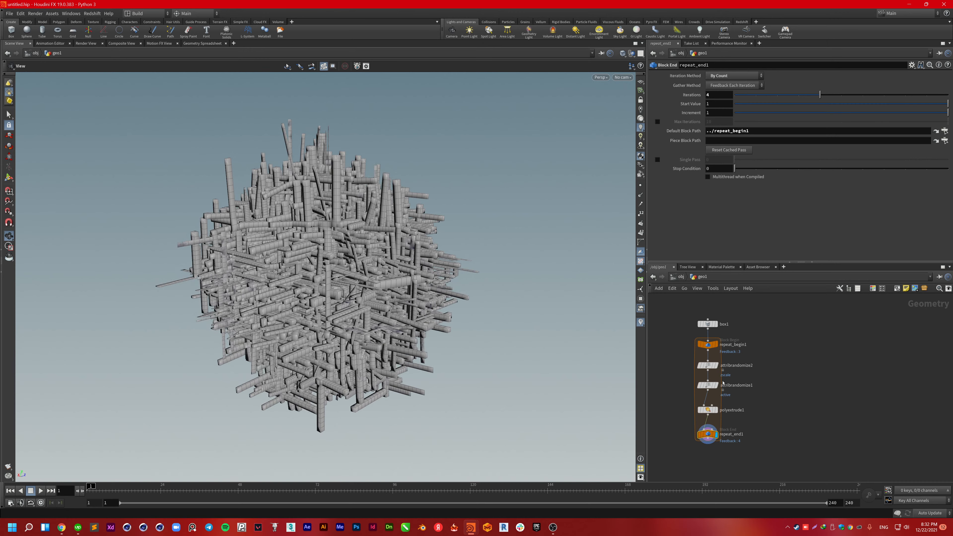
left_click(704, 387)
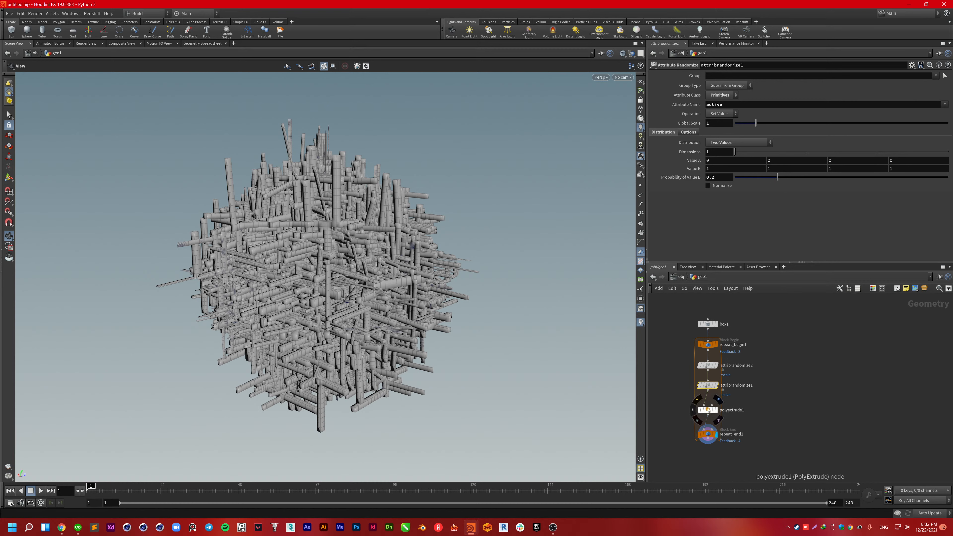
left_click(708, 409)
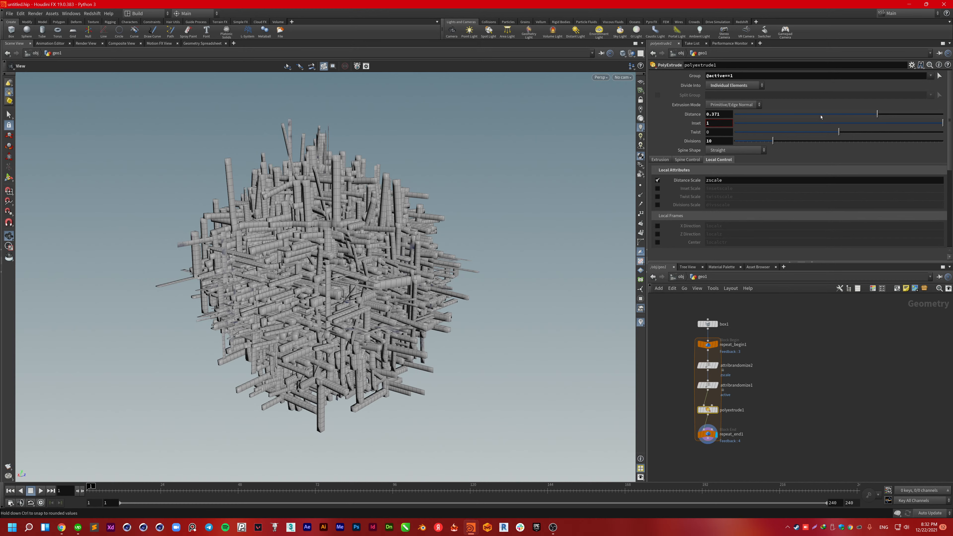
Step: Make the polyextrude1 Distance negative (-0.7) so the extrusions push inward
left_click_drag(867, 115, 767, 117)
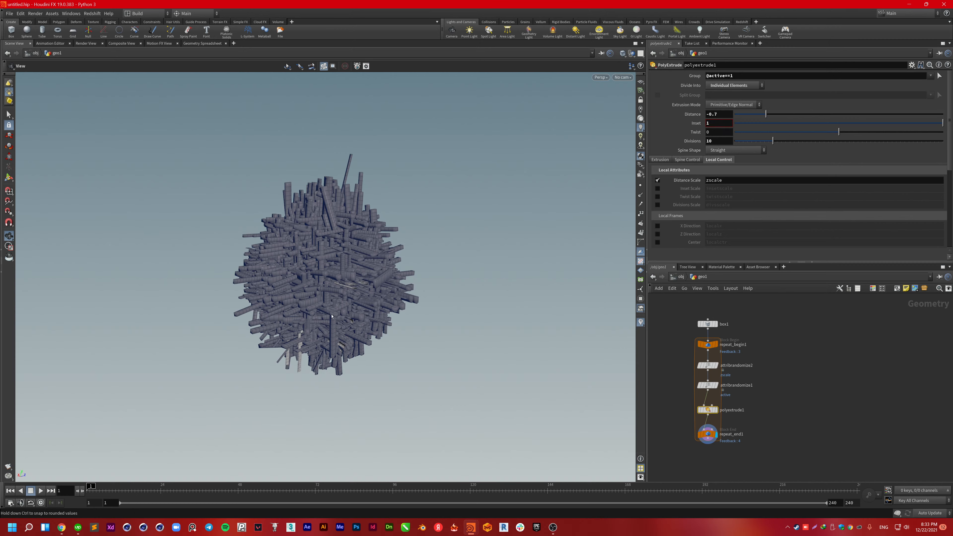
scroll(333, 297, "up", 5)
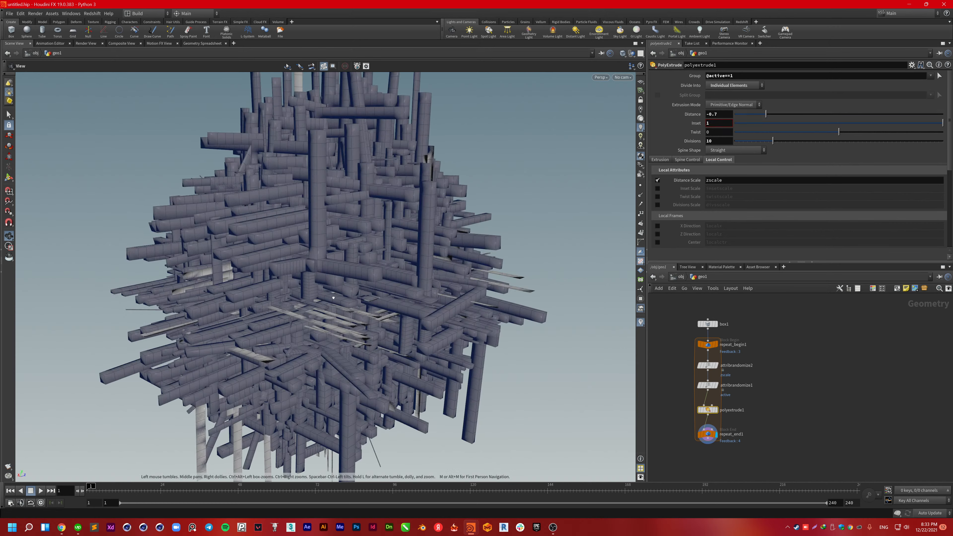
left_click_drag(336, 279, 399, 222)
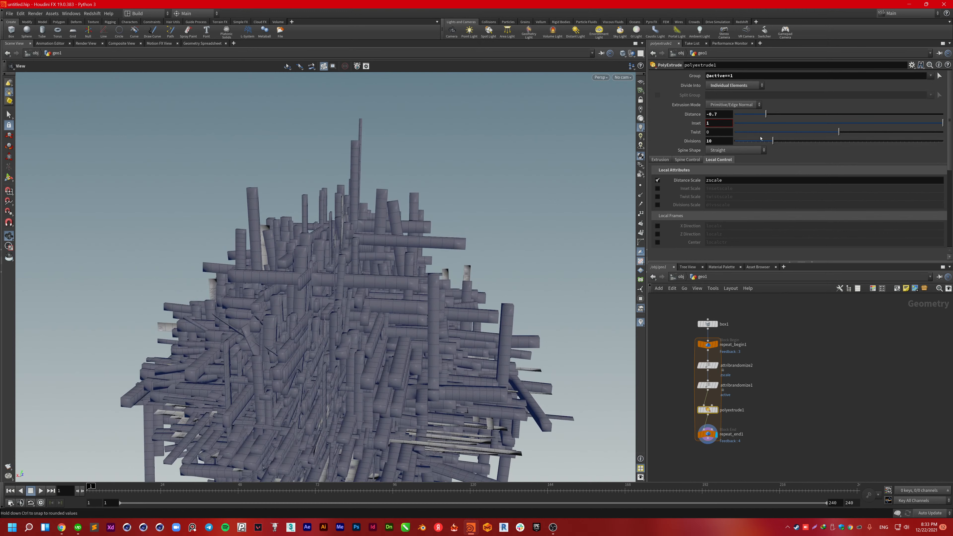
Step: Slightly reduce the extrusion inset and lower Divisions to 4 for chunky blocks
left_click_drag(941, 123, 919, 132)
left_click_drag(772, 141, 747, 143)
left_click_drag(386, 240, 372, 334)
middle_click_drag(372, 335, 363, 268)
left_click_drag(363, 268, 352, 231)
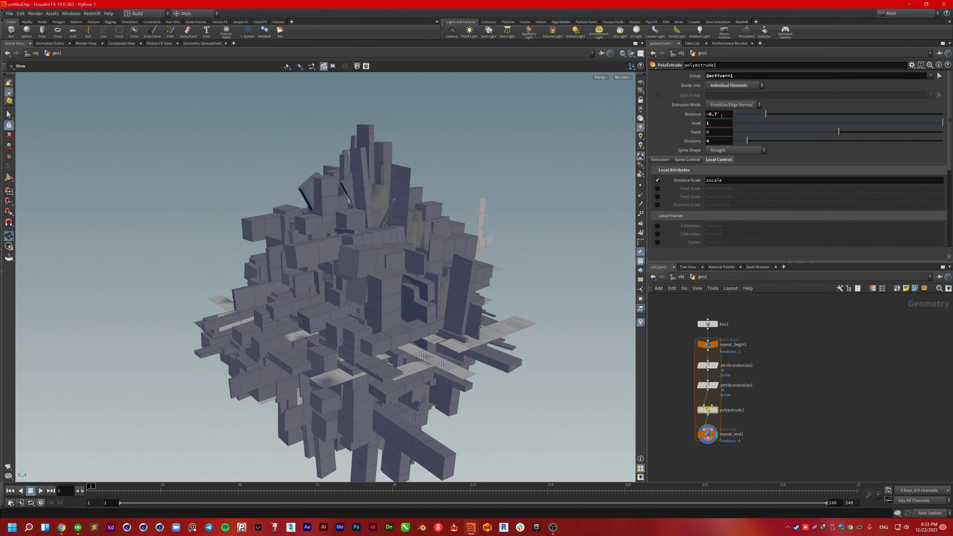
Step: Set the polyextrude1 Distance to 1 so the blocks push outward
double_click(723, 114)
type("1")
key("Return")
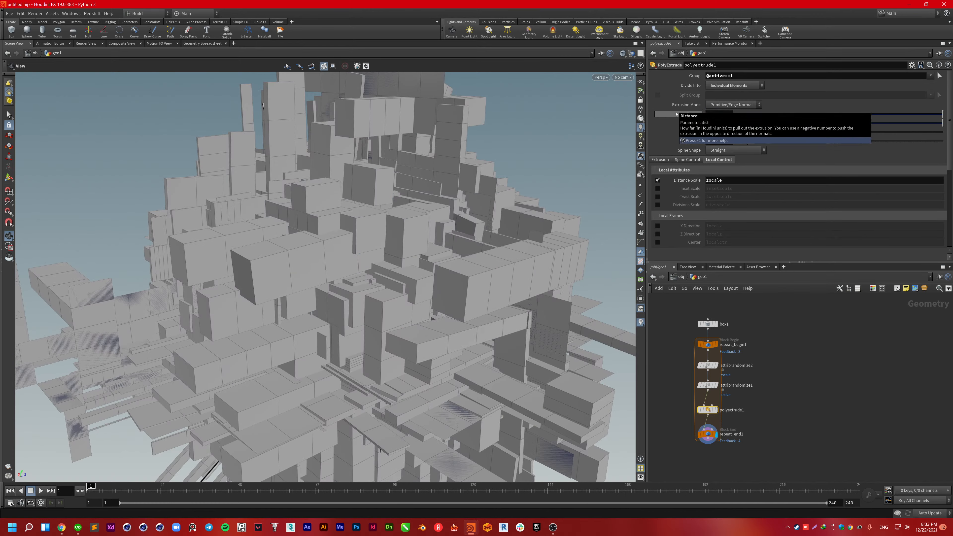
scroll(426, 259, "down", 5)
left_click_drag(427, 259, 470, 286)
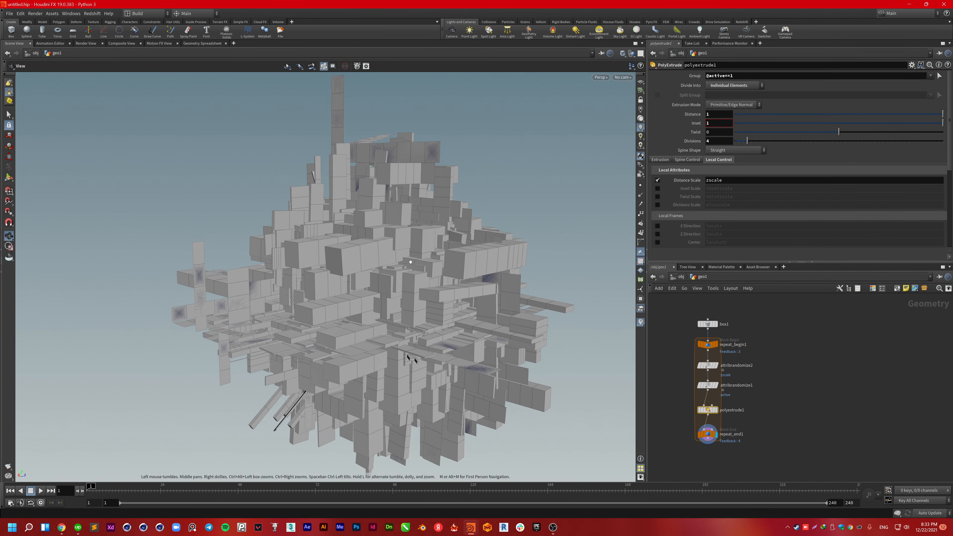
scroll(593, 245, "up", 10)
left_click_drag(593, 244, 469, 242)
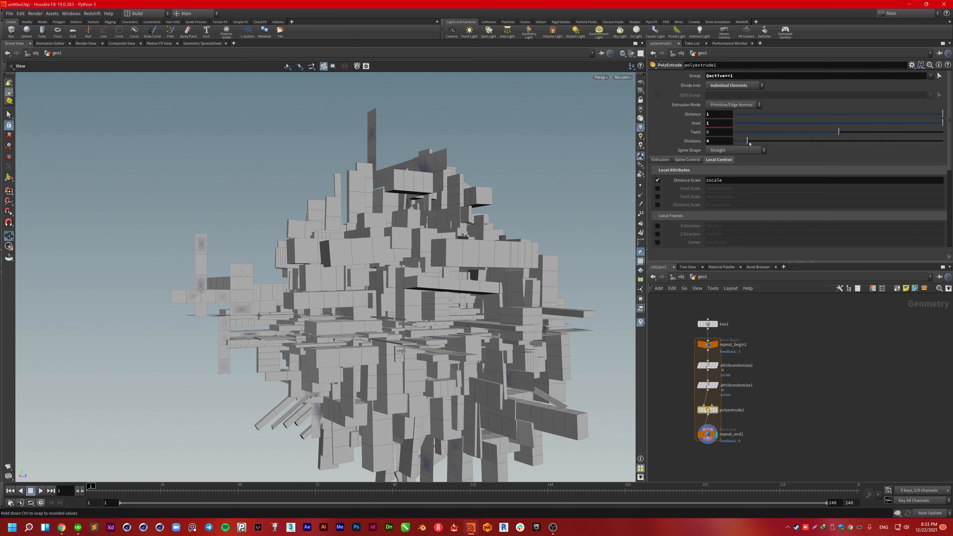
Step: Try Divisions at 1, then settle on 5 for many smaller blocks
left_click(687, 144)
left_click_drag(747, 141, 735, 142)
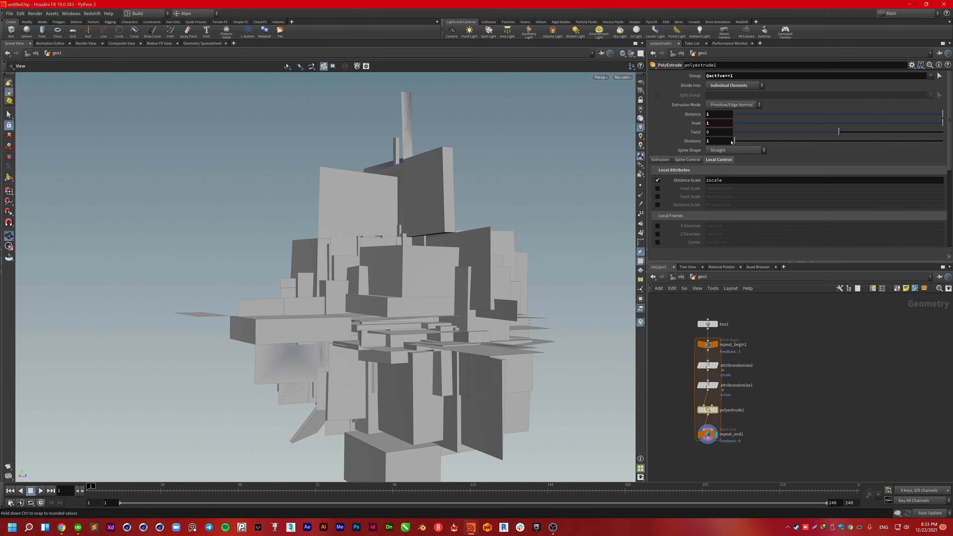
left_click_drag(557, 198, 613, 225)
left_click_drag(736, 142, 751, 141)
left_click_drag(495, 216, 454, 165)
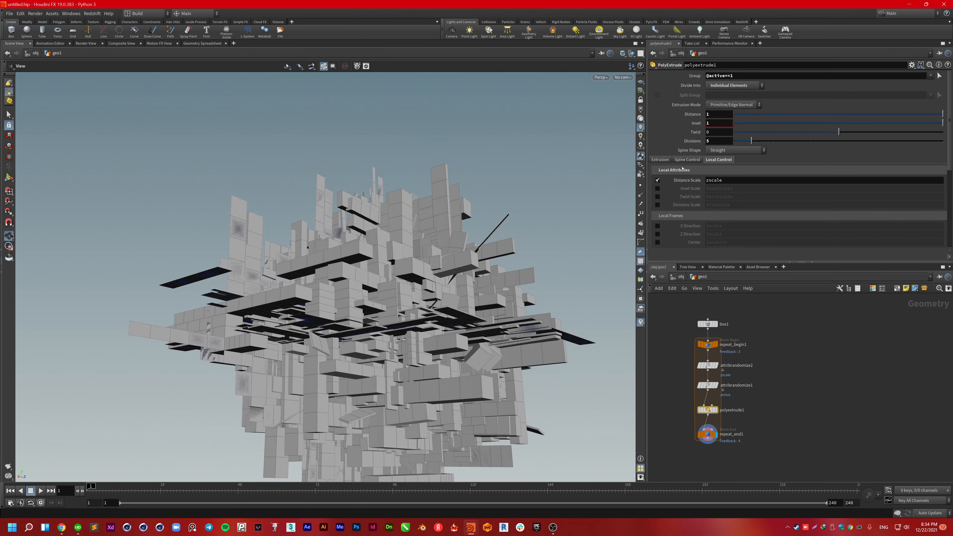
Step: Try Curved and Curve From Second Input spine shapes, then return to Straight
left_click(735, 151)
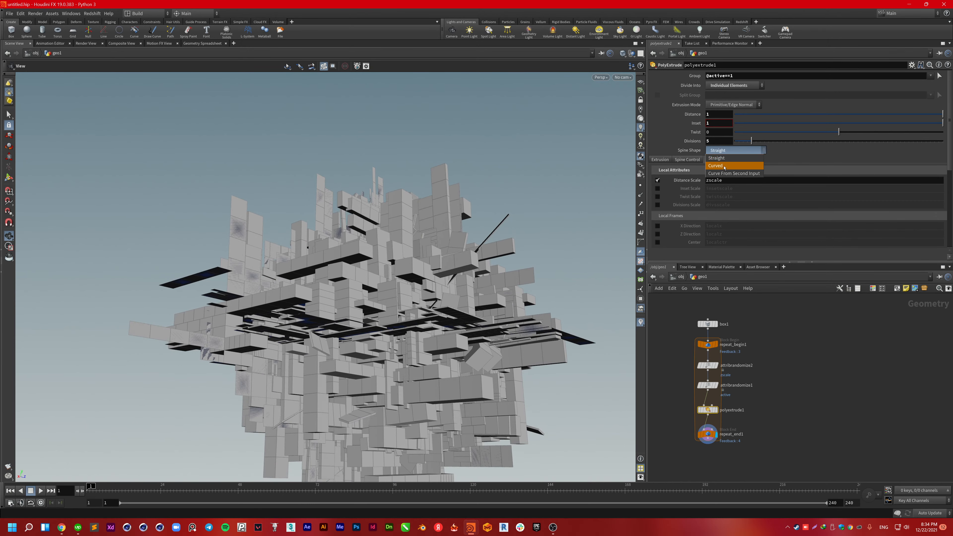
left_click(728, 160)
left_click(728, 152)
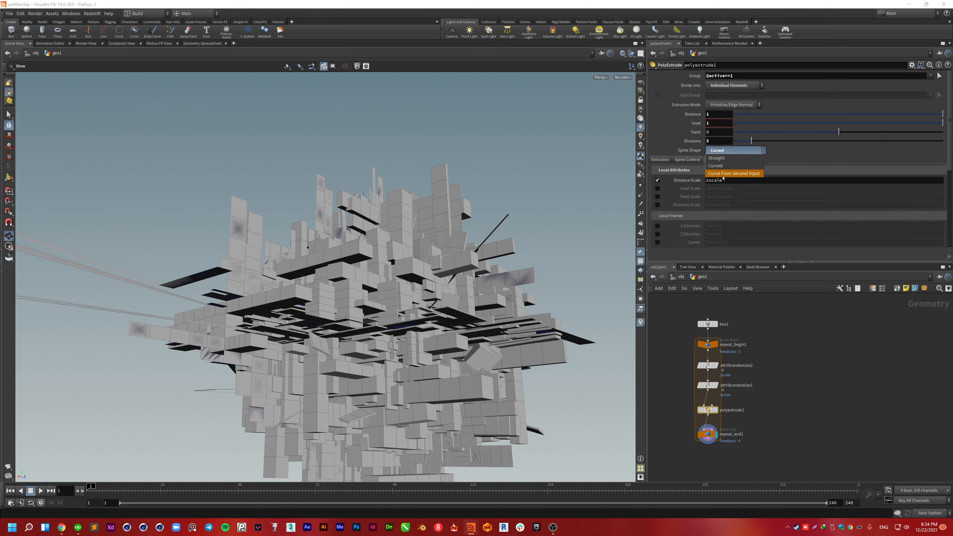
left_click(724, 173)
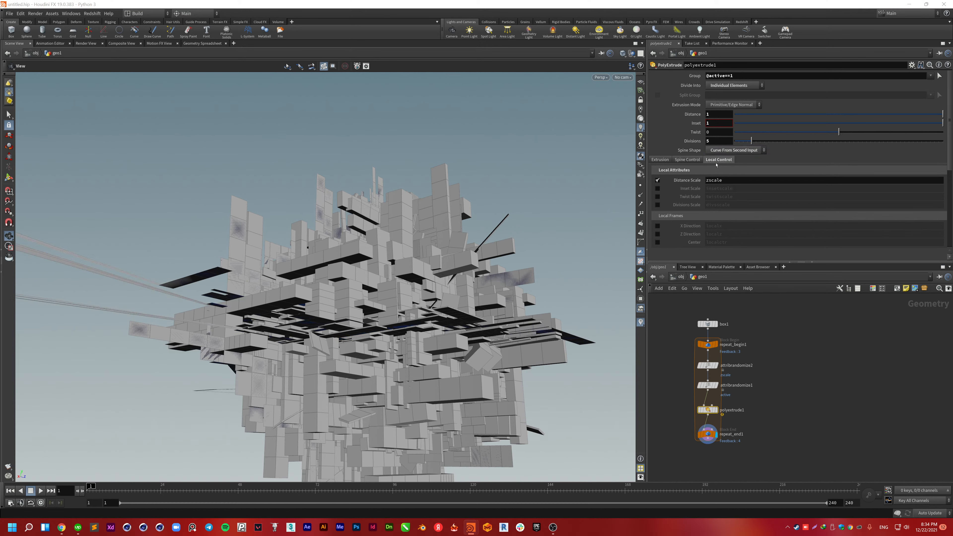
left_click(717, 152)
left_click(718, 153)
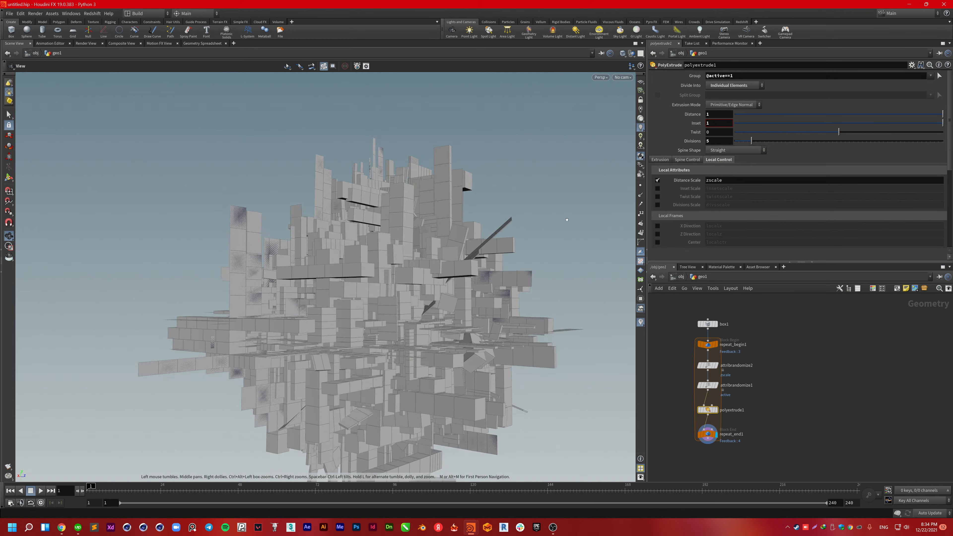
left_click_drag(563, 242, 561, 244)
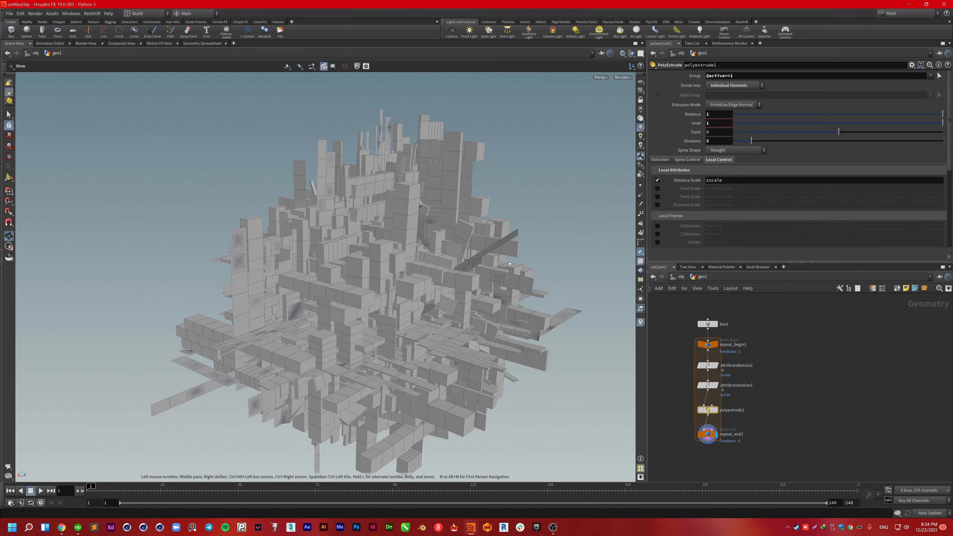
left_click_drag(442, 240, 485, 237)
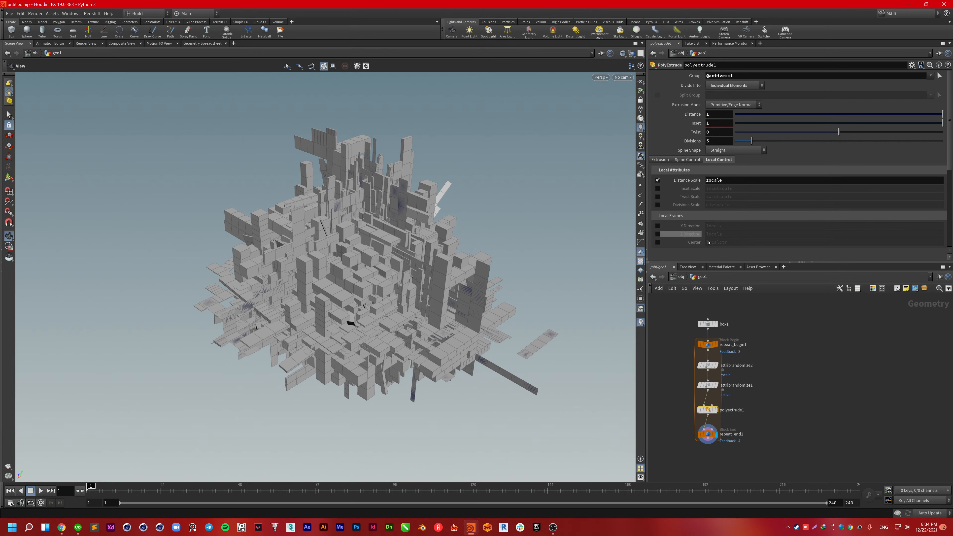
Step: Glance at the YouTube tutorial, then go up to object level showing geo1 (U)
left_click(61, 527)
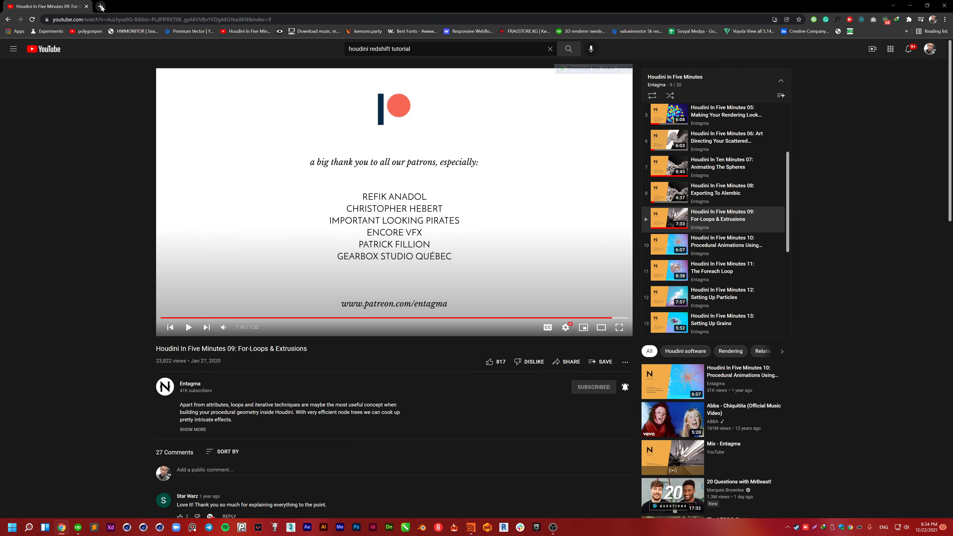
key("alt+Tab")
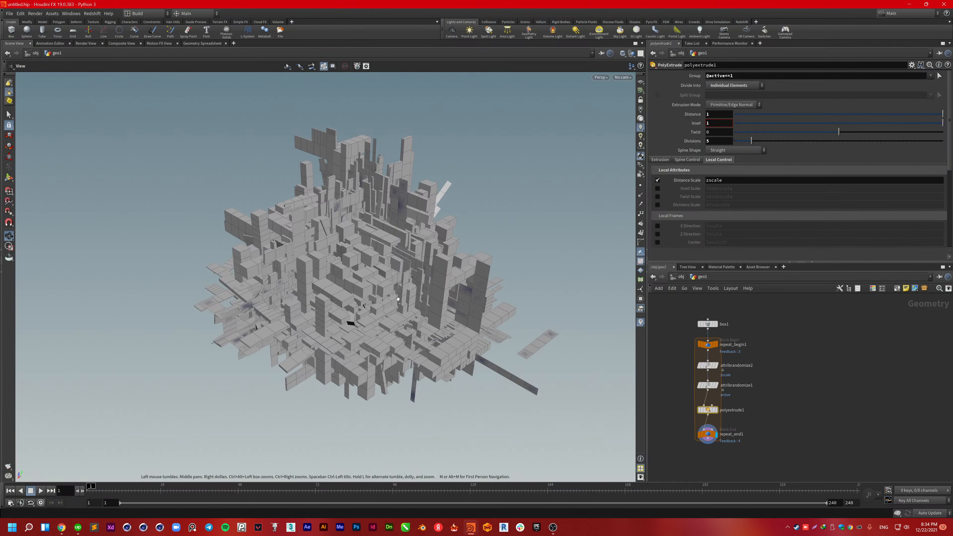
left_click_drag(398, 299, 374, 262)
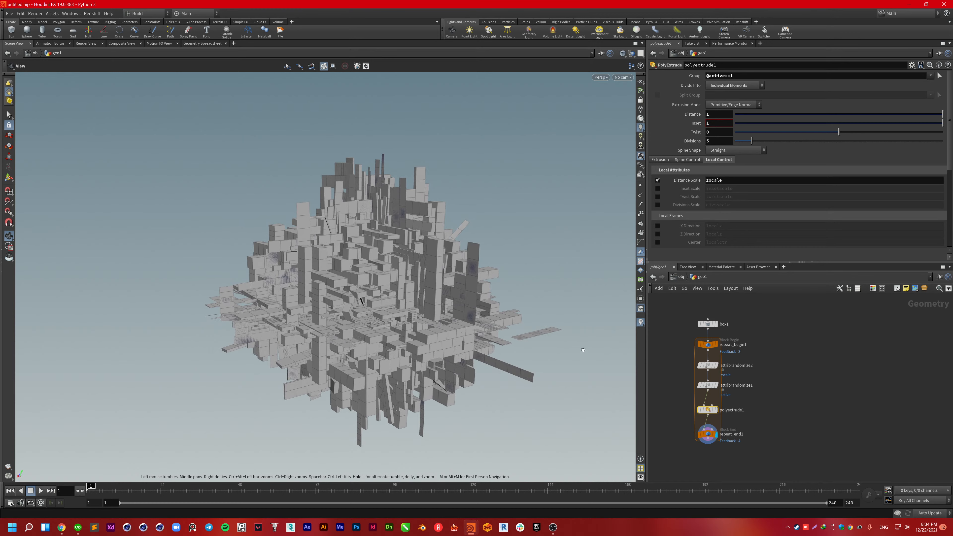
middle_click_drag(585, 351, 539, 332)
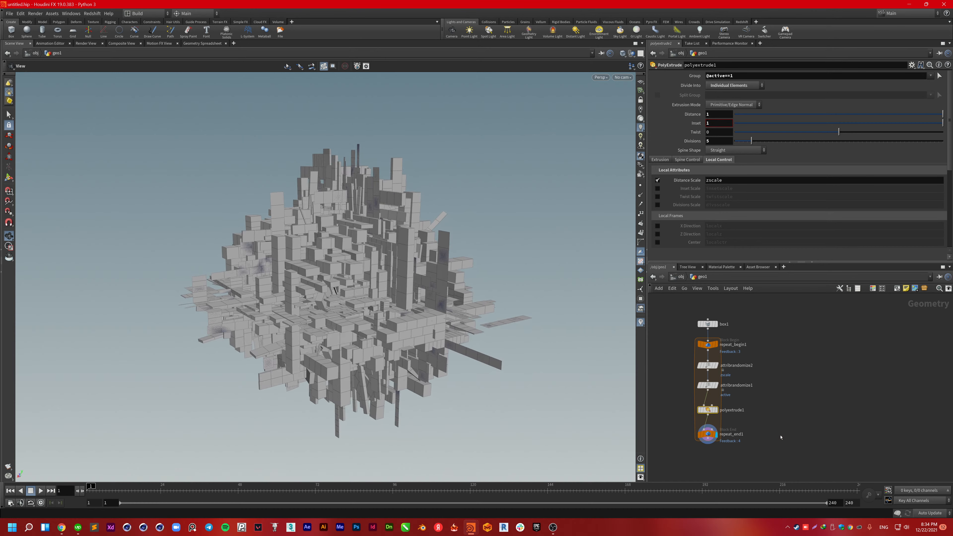
key("u")
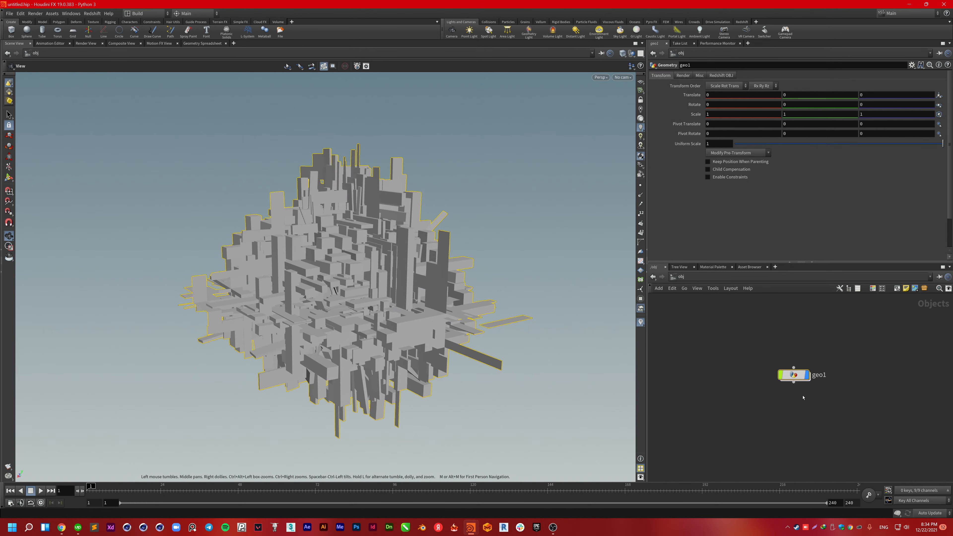
left_click(802, 406)
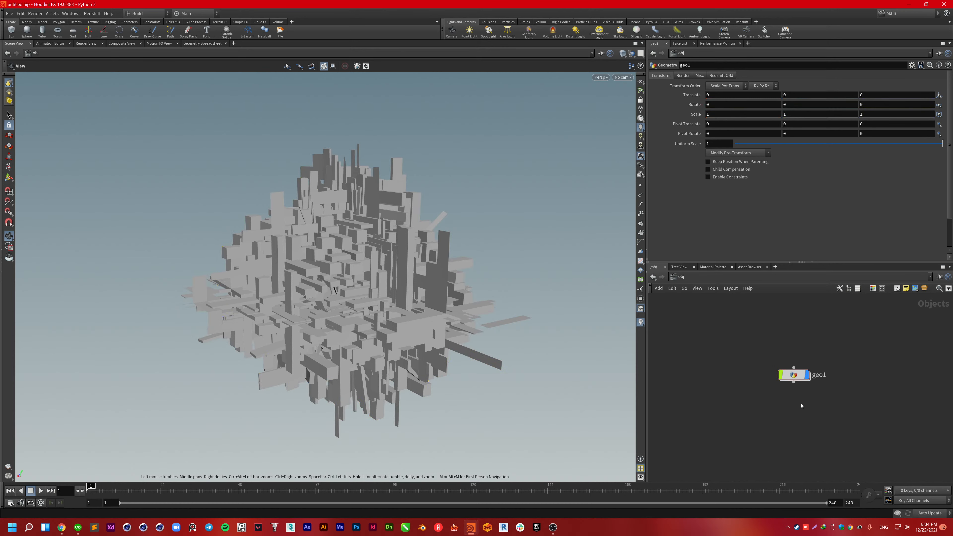
Step: Search the Tab node menu for 'exa', 'fb' and 'obj', then close it without adding anything
key("Tab")
type("ex")
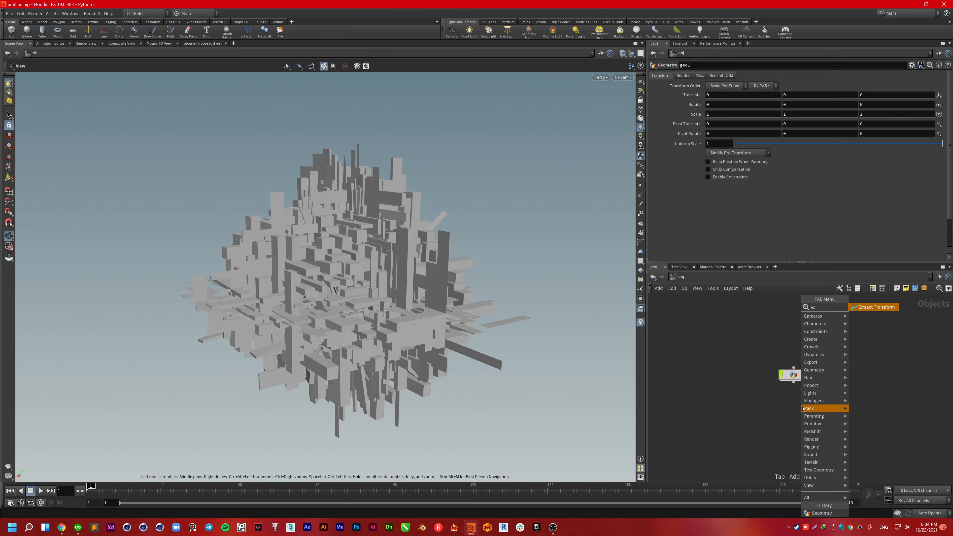
type("a")
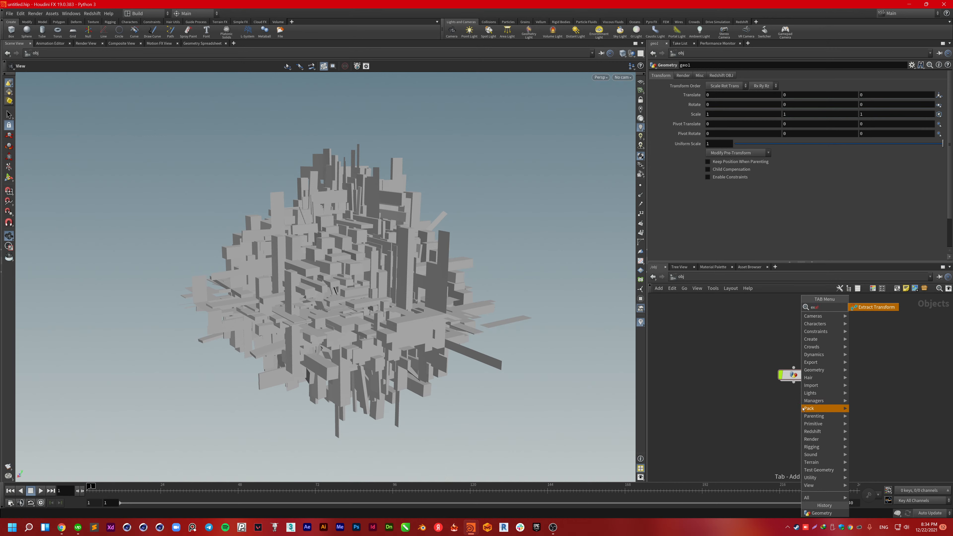
key("BackSpace")
key("BackSpace")
key("BackSpace")
type("f")
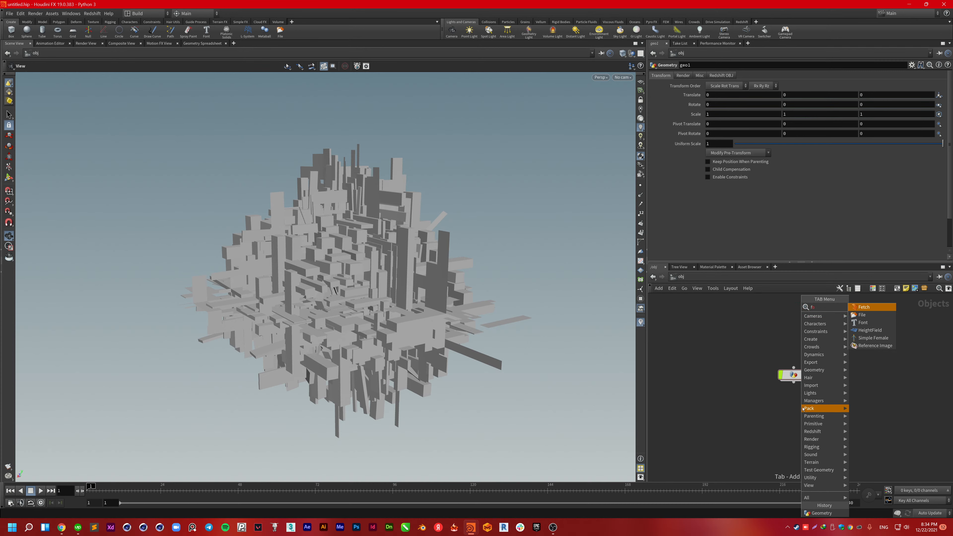
type("b")
key("BackSpace")
key("BackSpace")
type("ob")
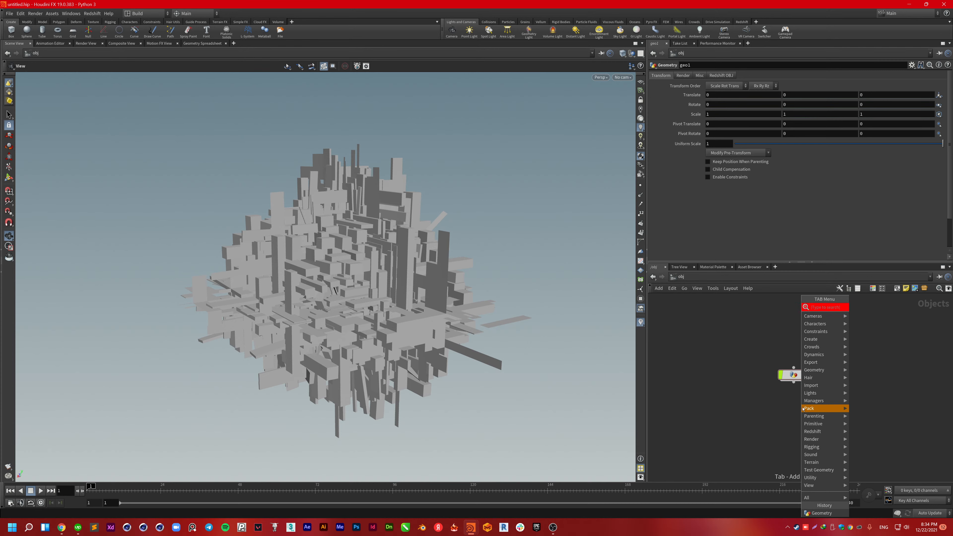
type("ja")
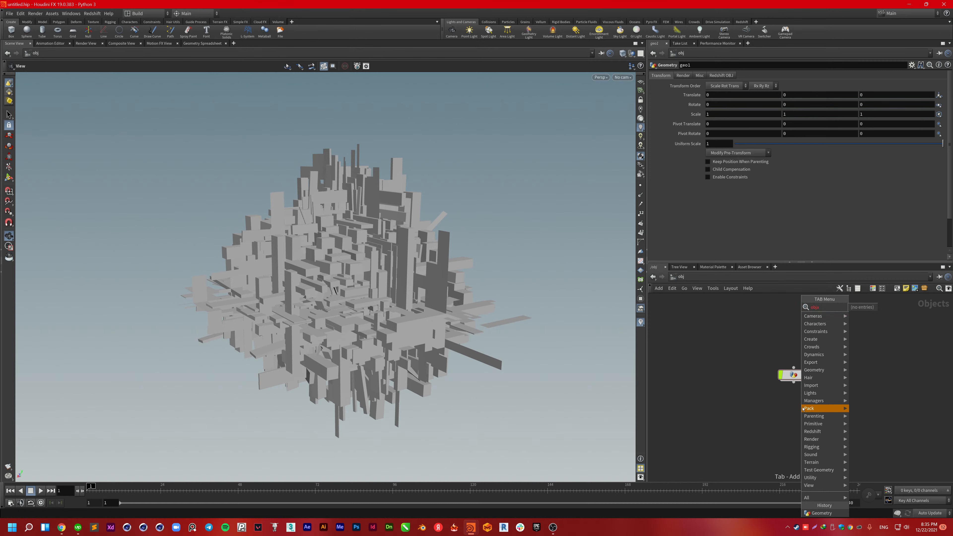
left_click(756, 428)
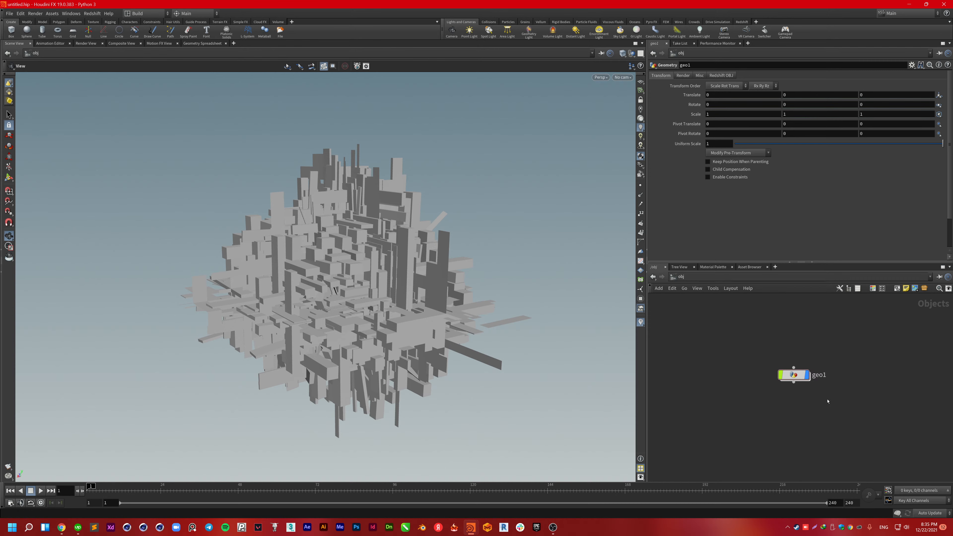
Step: Search the Tab node menu for 'expo' to list the export nodes
key("Tab")
type("obj")
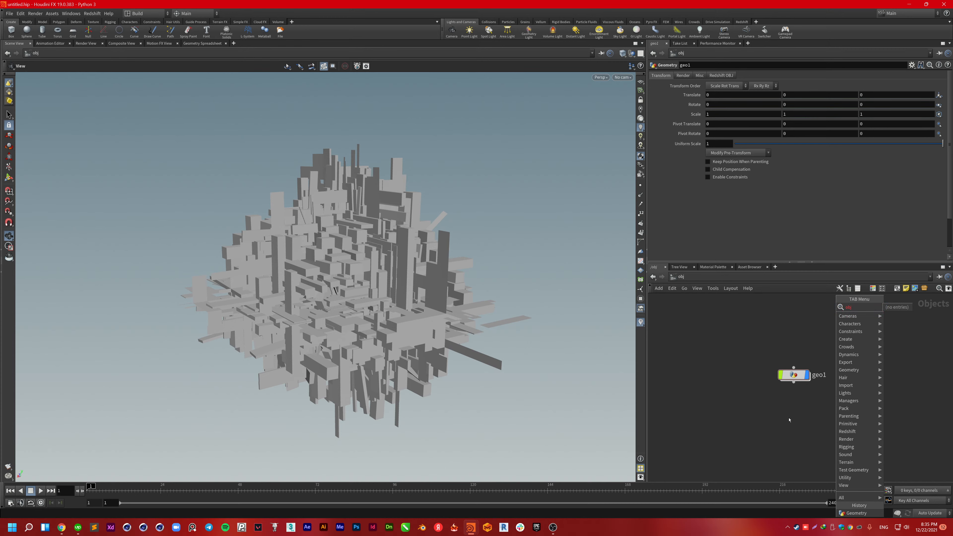
key("BackSpace")
key("BackSpace")
key("BackSpace")
type("expo")
Step: Add an Export > File node (file1) below geo1 and wire geo1 into it
mouse_move(857, 364)
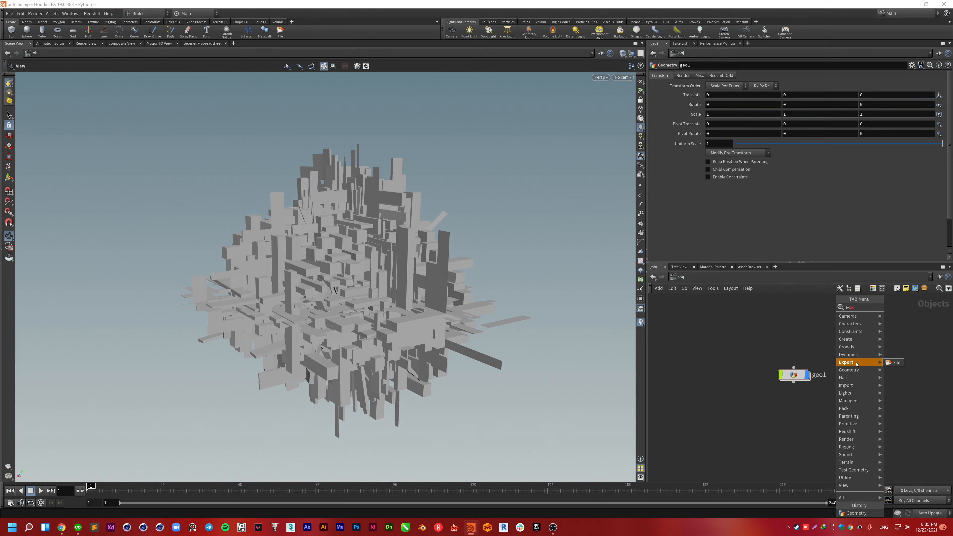
left_click(895, 362)
left_click(798, 404)
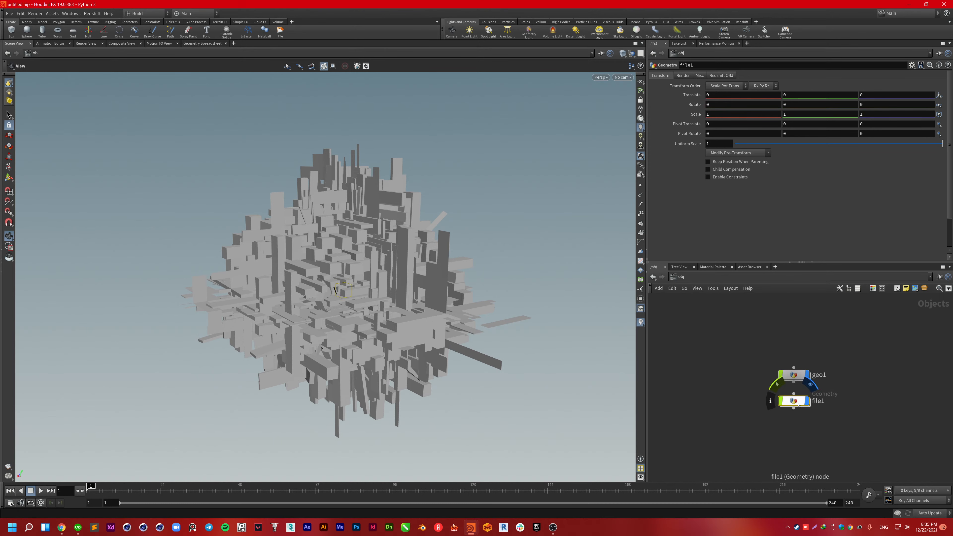
left_click_drag(793, 393, 794, 383)
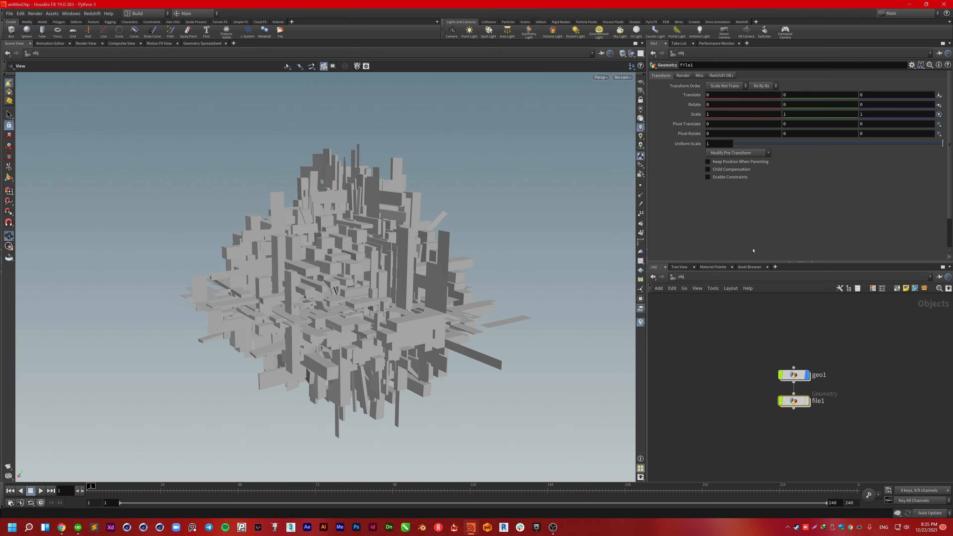
Step: Inspect file1's Redshift settings, then delete the file1 node
left_click(721, 76)
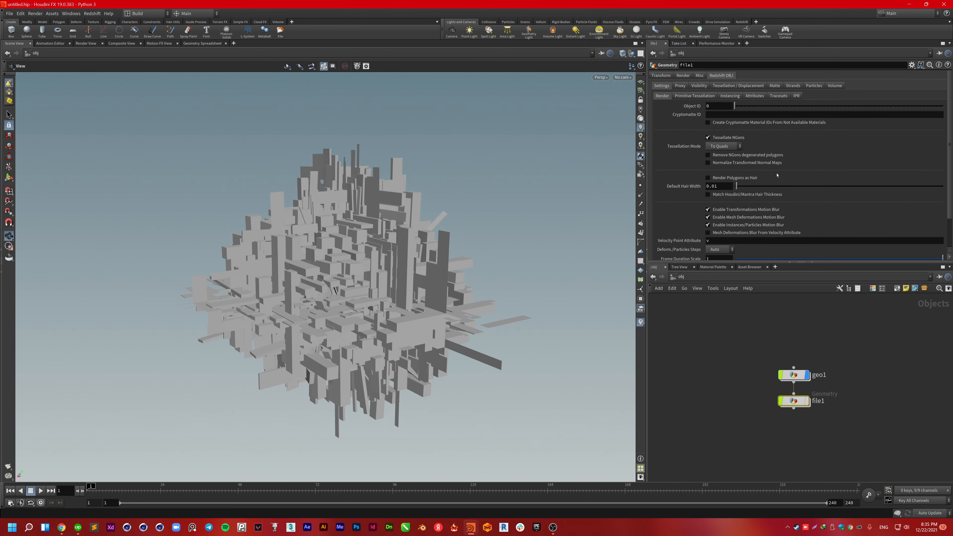
scroll(795, 179, "down", 3)
scroll(800, 178, "up", 3)
left_click_drag(839, 422, 772, 397)
key("Delete")
Step: Change the YouTube search from 'houdini redshift tutorial' to 'houdini fbx export' and run it
left_click(61, 528)
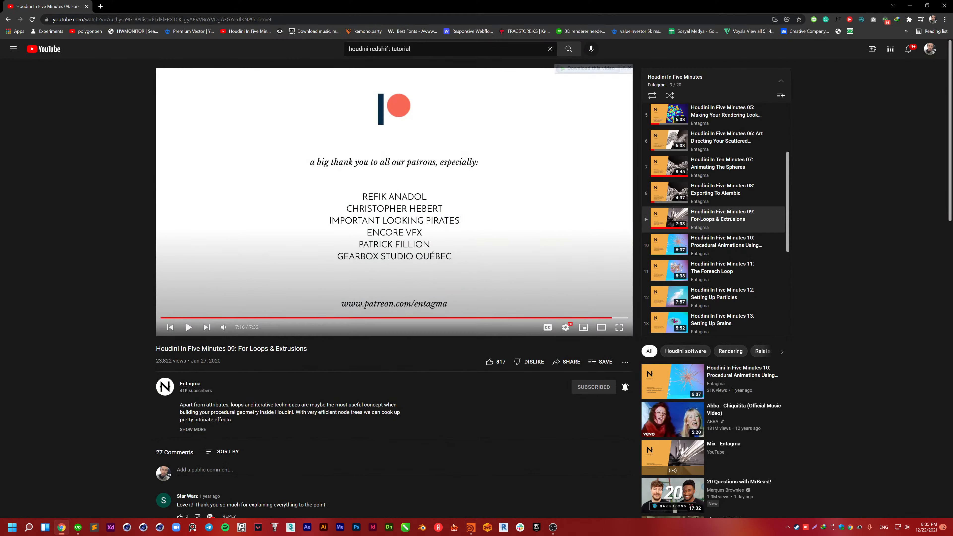
left_click_drag(411, 49, 371, 48)
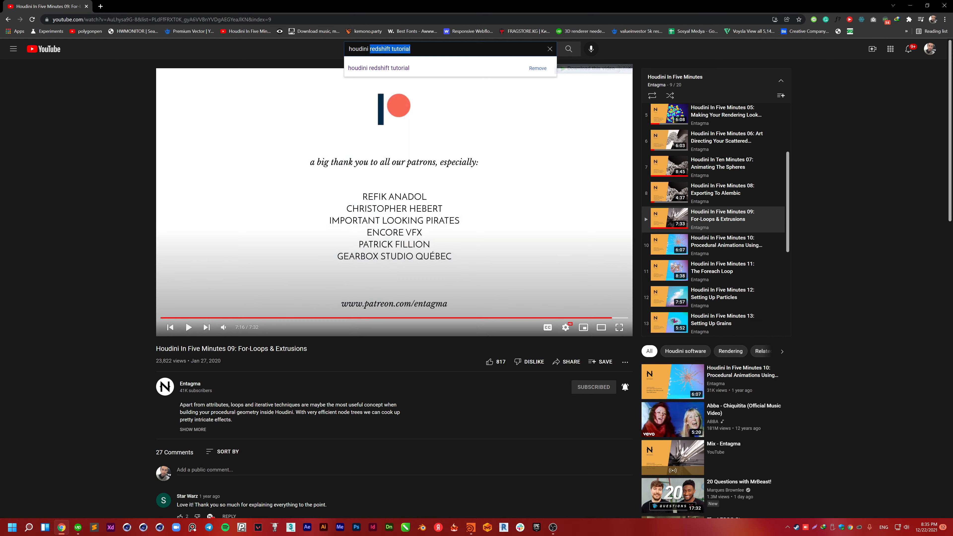
type("redshift")
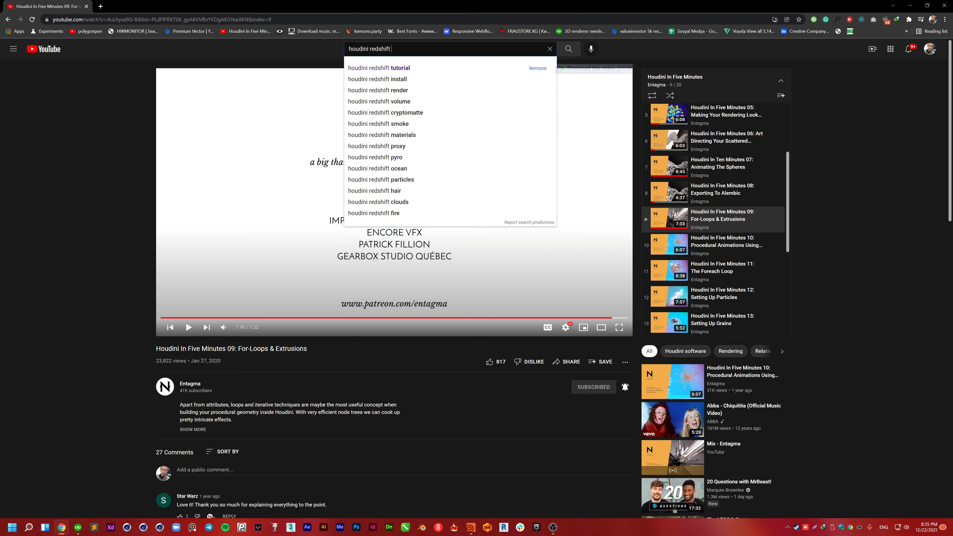
key("BackSpace")
key("BackSpace")
key("BackSpace")
key("BackSpace")
key("BackSpace")
key("BackSpace")
key("BackSpace")
key("BackSpace")
key("BackSpace")
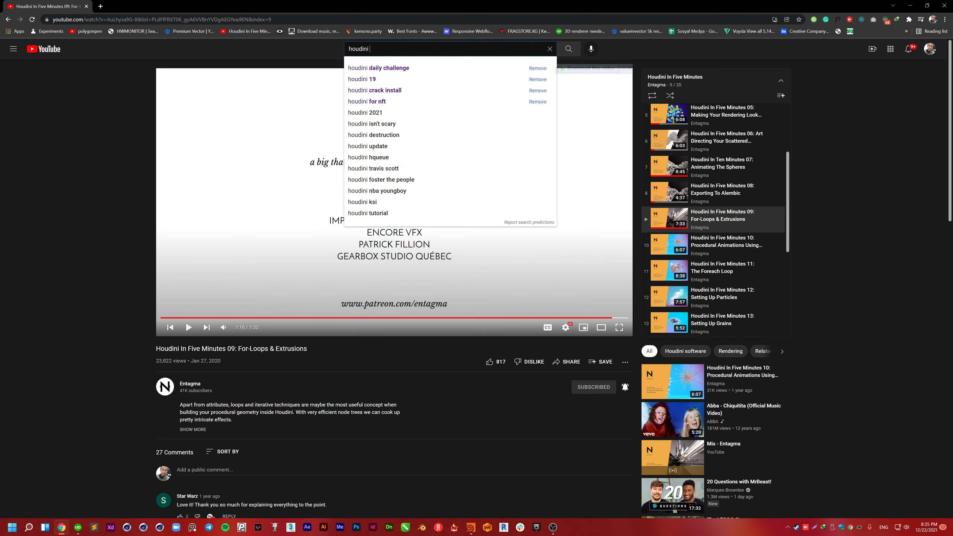
type("fbx")
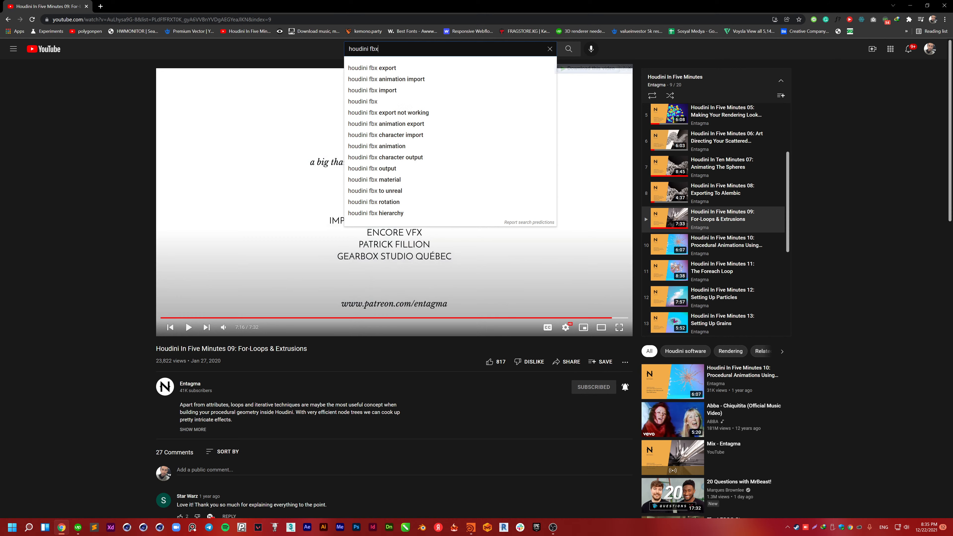
key("Down")
key("Return")
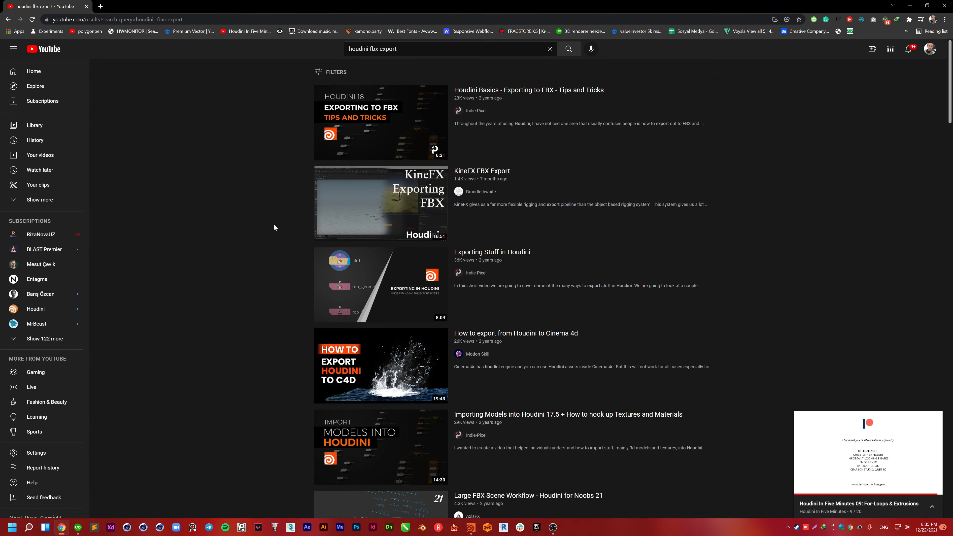
Step: Open 'Houdini Basics - Exporting to FBX - Tips and Tricks' and skip ahead a few seconds
left_click(383, 140)
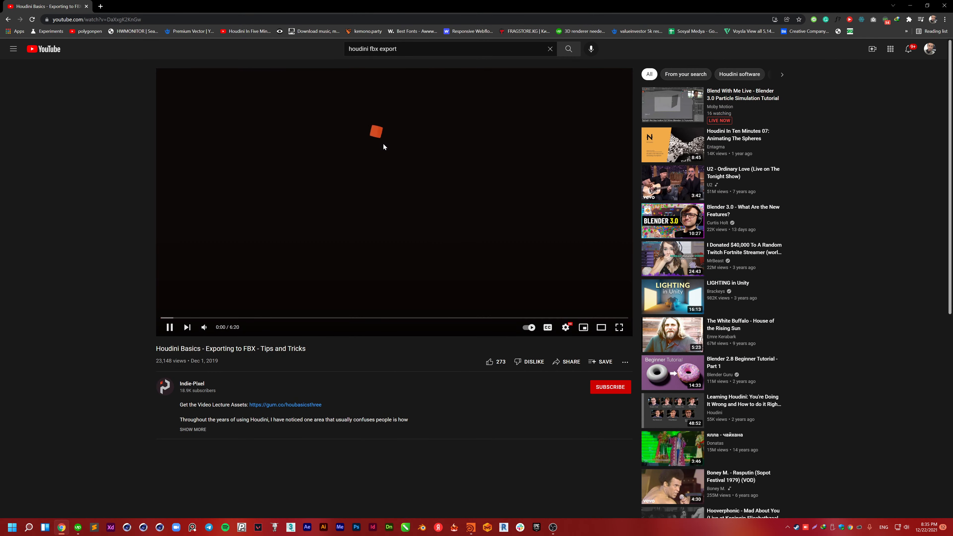
key("Right")
key("Right")
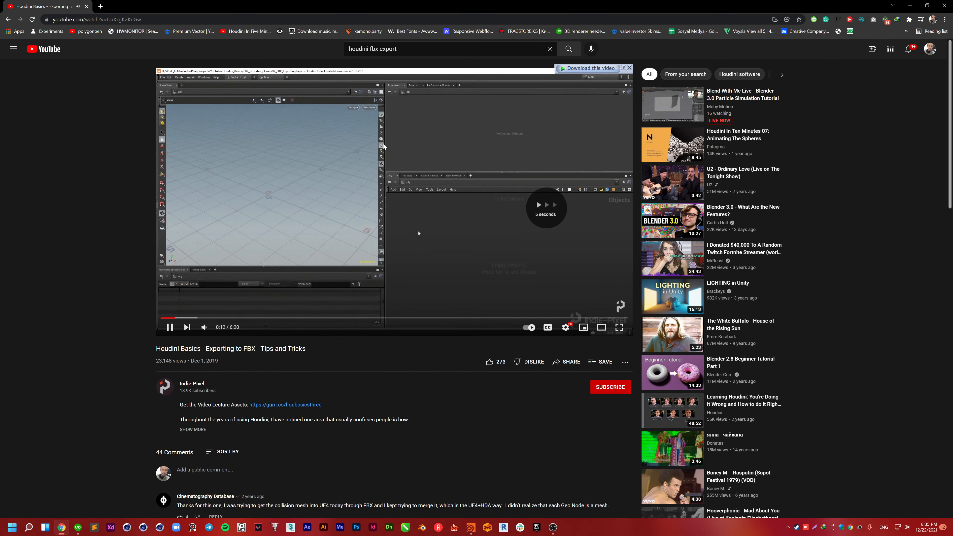
key("Right")
key("Right")
key("Right")
key("Right")
key("Right")
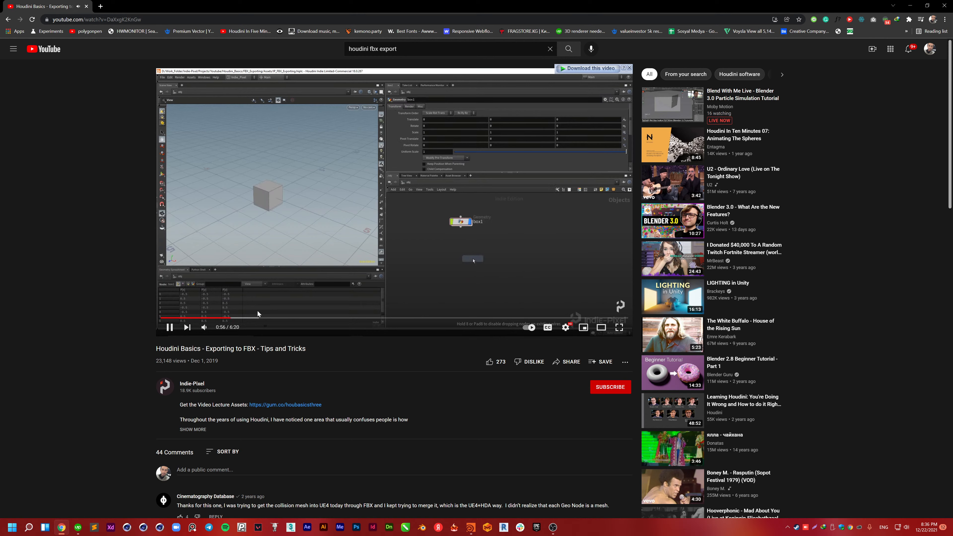
Step: Seek through the video from about 1:16 to the my_shapes subnet part near 2:52
left_click(257, 316)
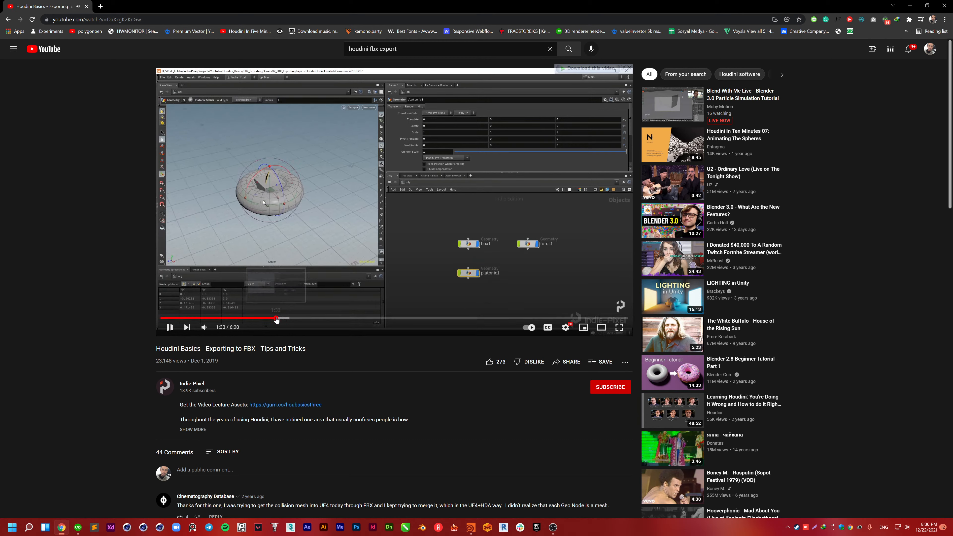
left_click(276, 319)
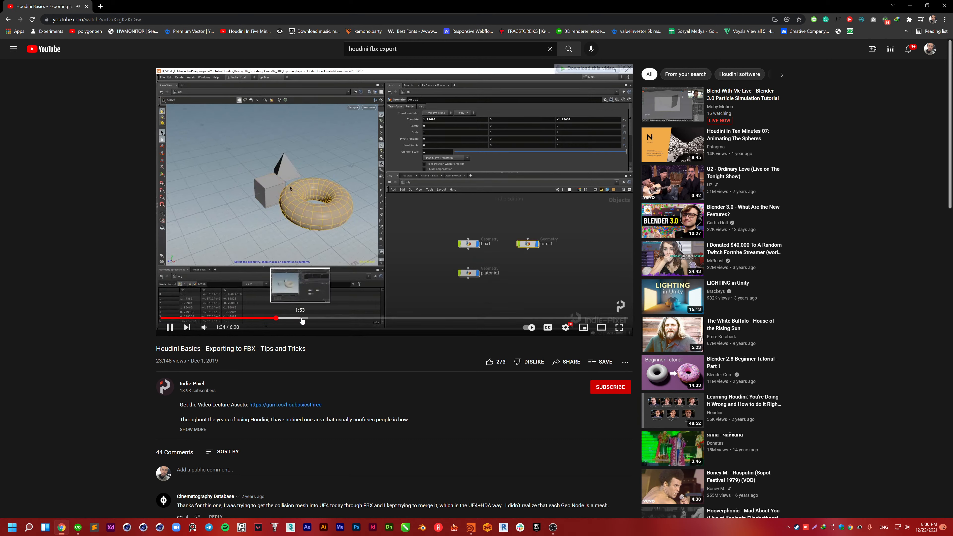
left_click(302, 318)
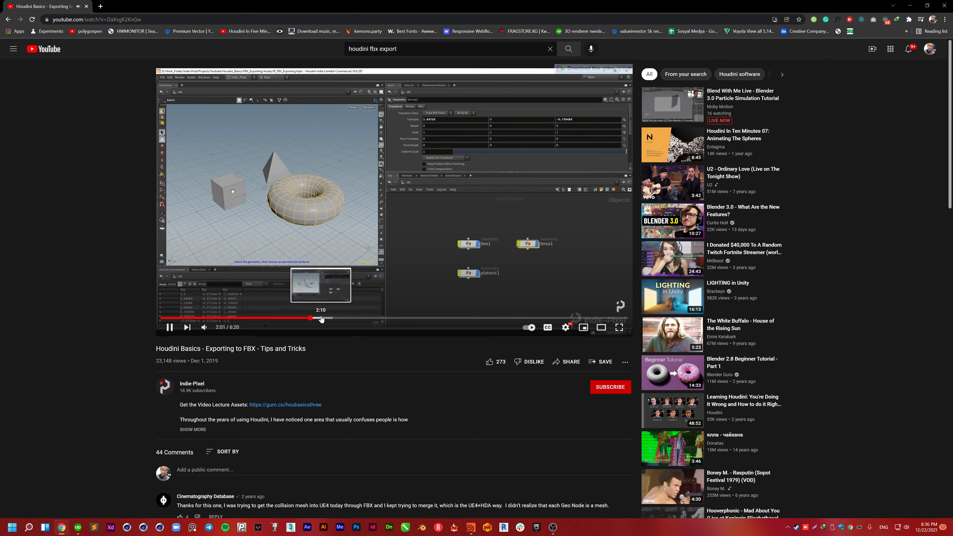
left_click(343, 318)
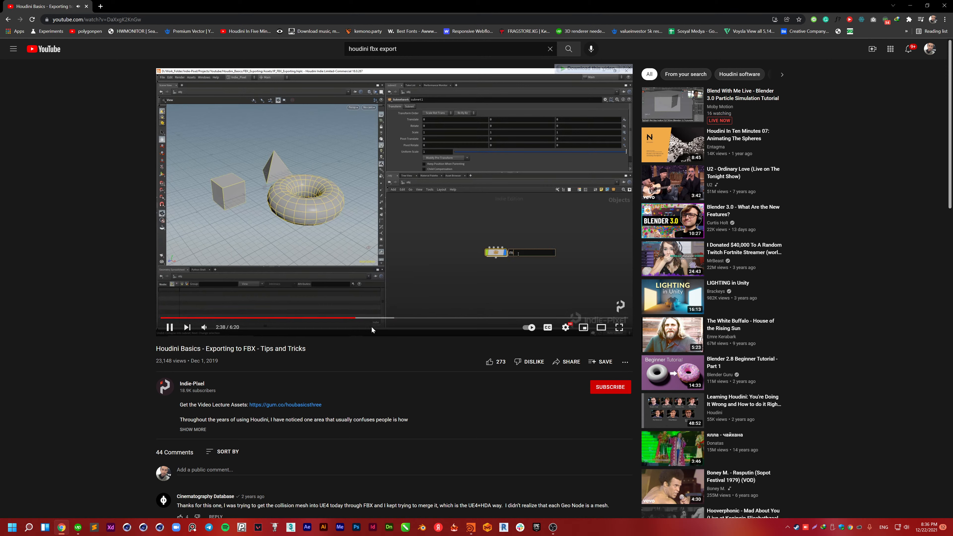
left_click(374, 319)
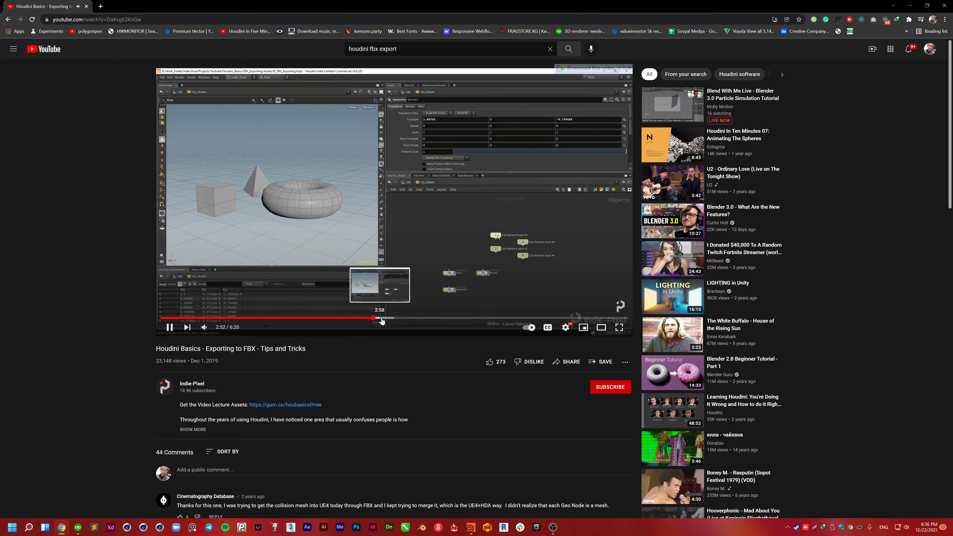
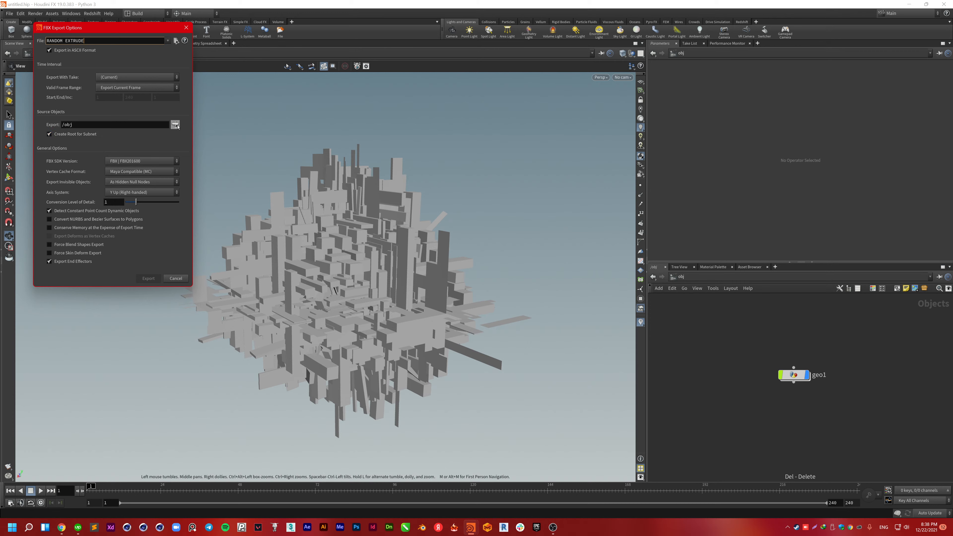
Step: Export the RANDOM EXTRUDE FBX using Export Current Frame and the (Current) take
left_click(87, 126)
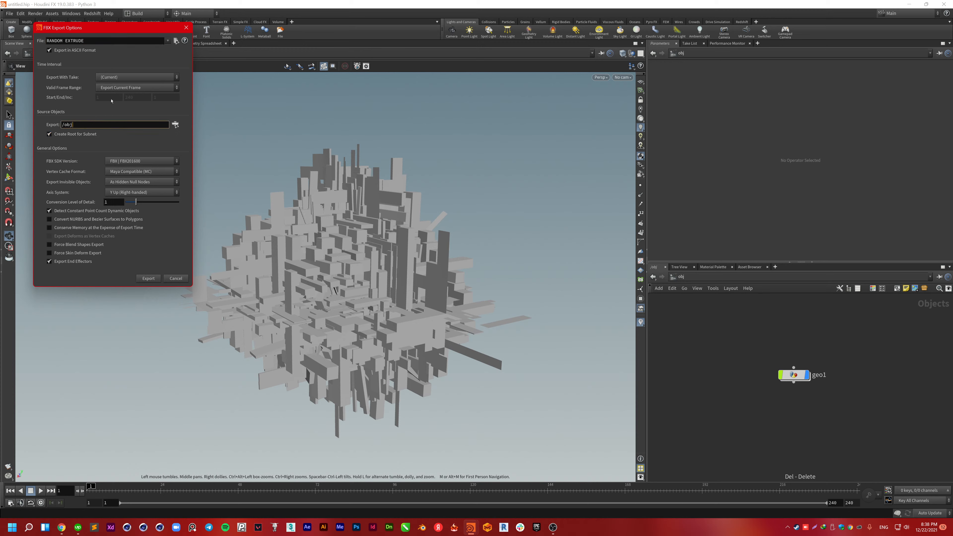
left_click(115, 77)
left_click(115, 78)
left_click(115, 90)
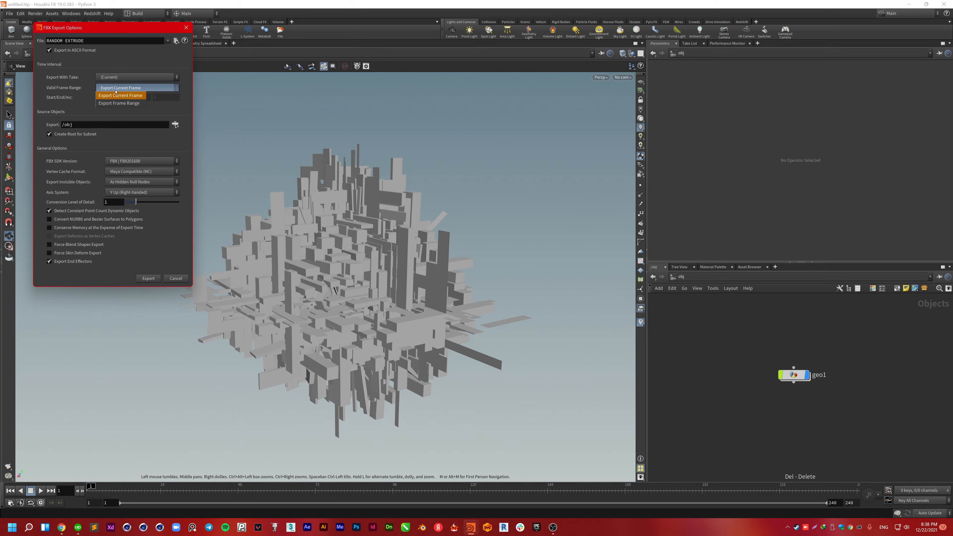
left_click(116, 91)
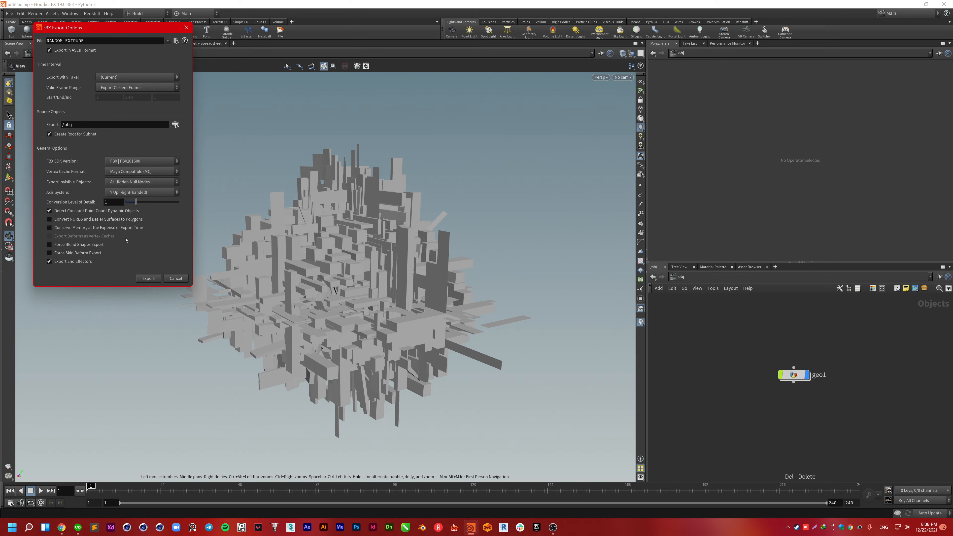
left_click(153, 279)
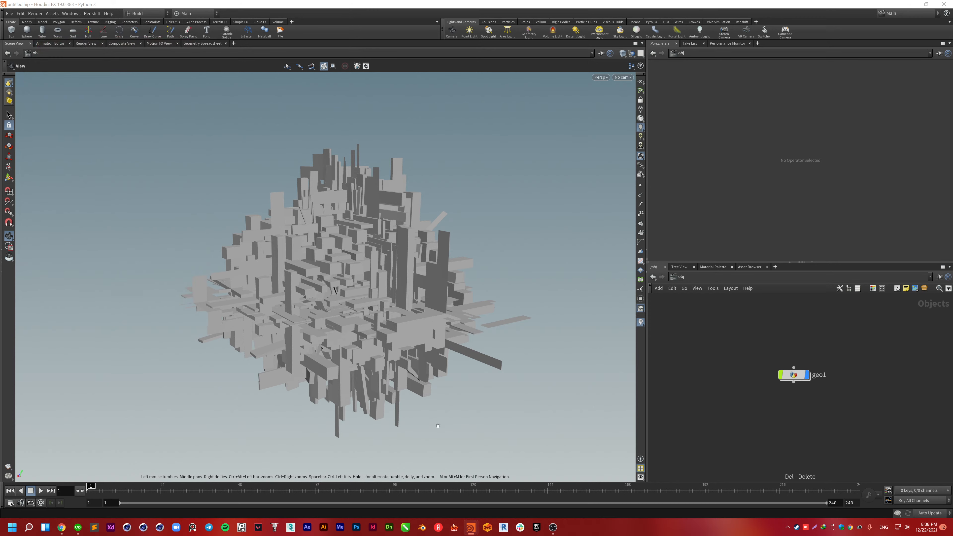
Step: Switch back to the Houdini window and start a Start-menu search for 'Word'
key("super+Tab")
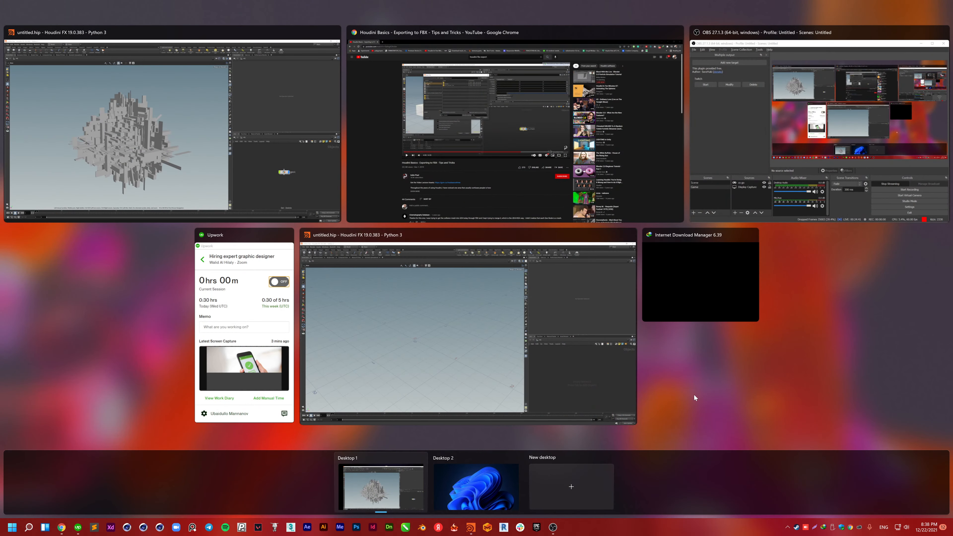
left_click(703, 398)
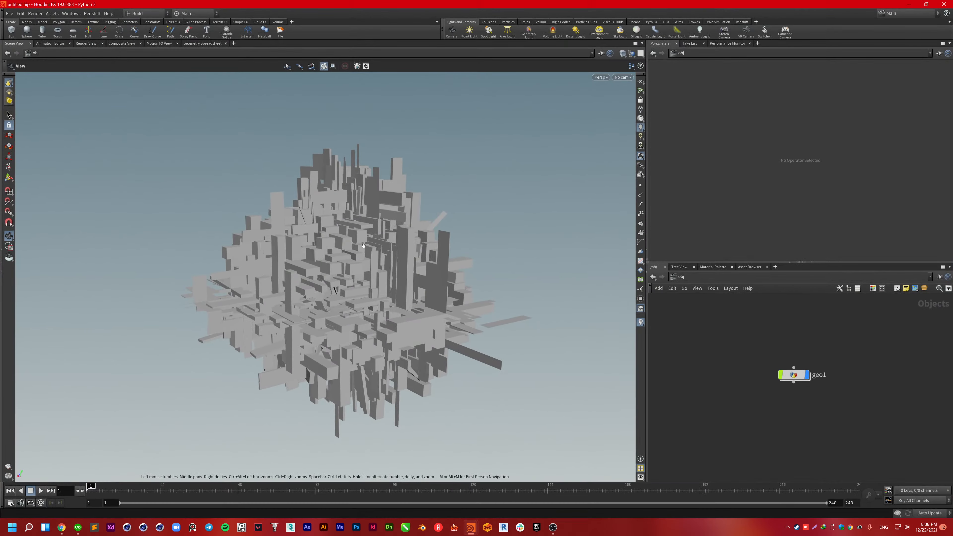
key("super")
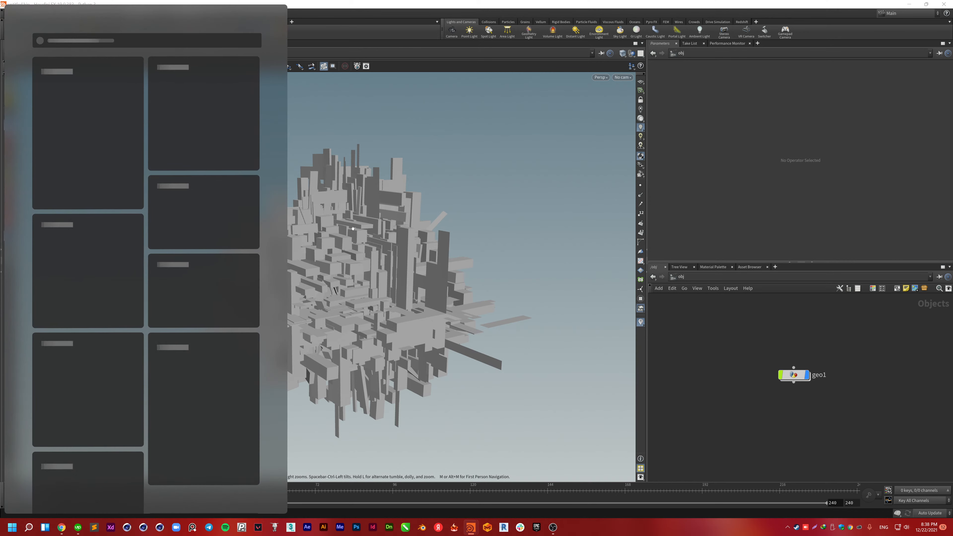
type("Word")
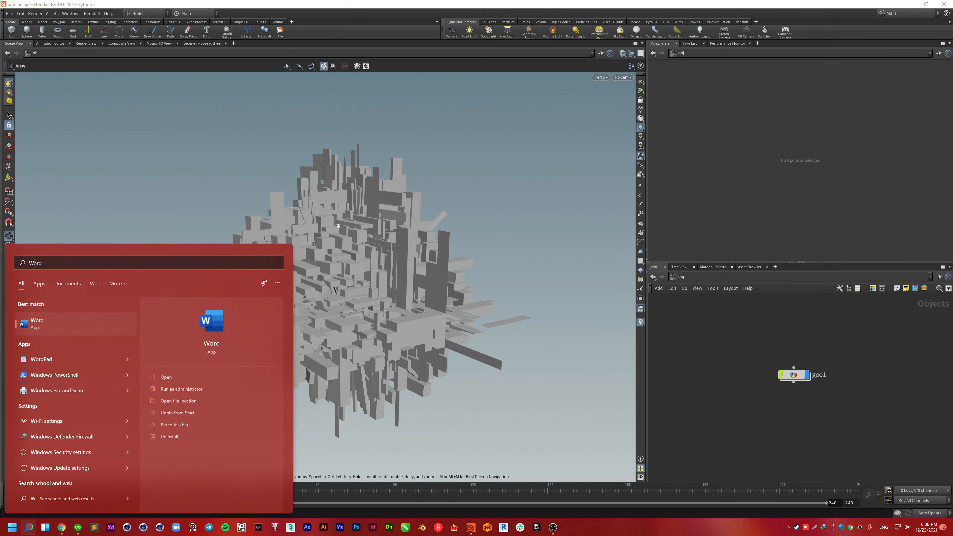
Step: In a new File Explorer window, browse UBAMAN LOGO, STREAM and HOUDINI LEARNING, then back up
key("super+e")
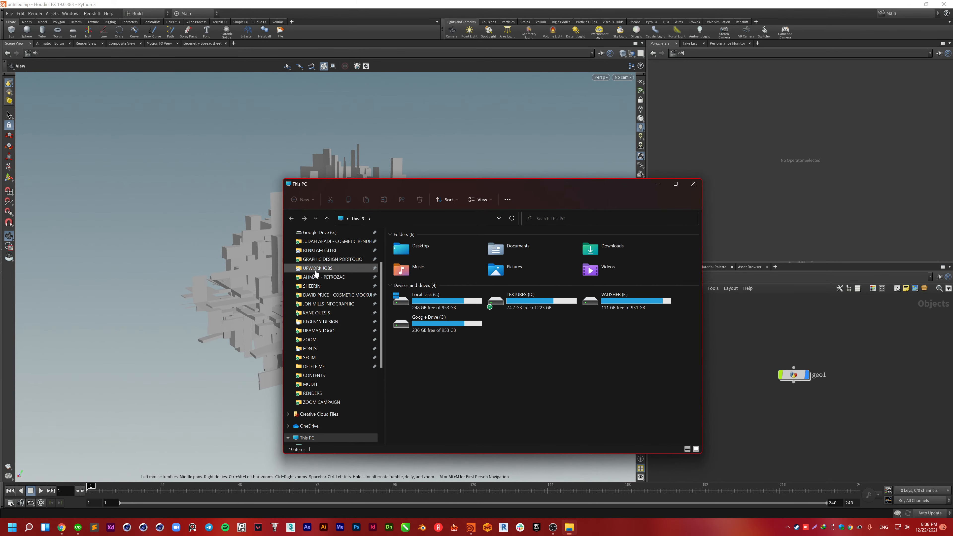
left_click(316, 268)
left_click(318, 330)
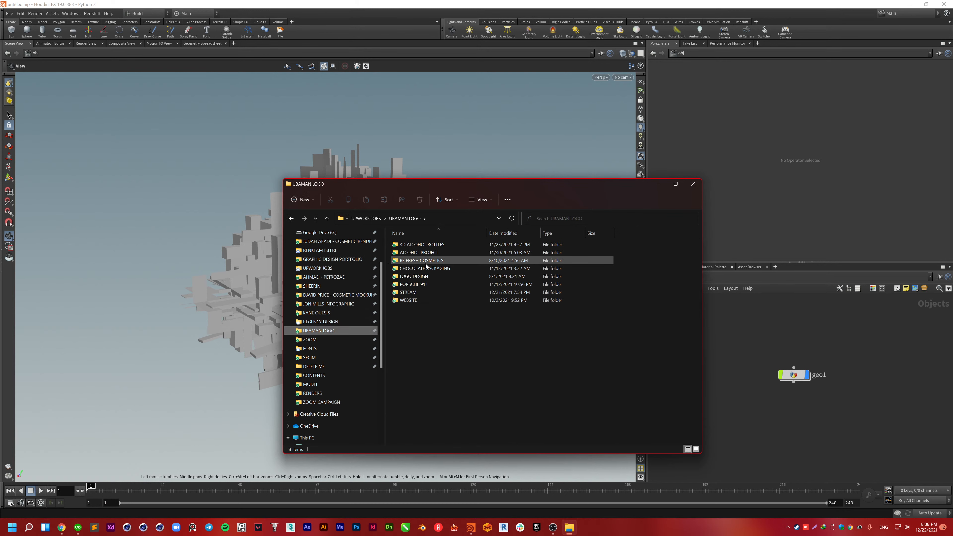
double_click(408, 292)
double_click(417, 248)
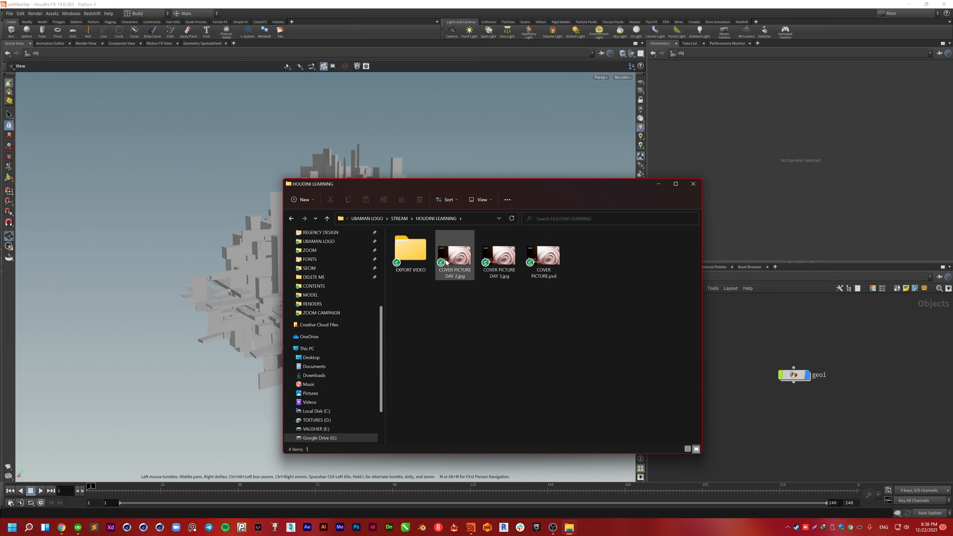
double_click(414, 259)
key("alt+Up")
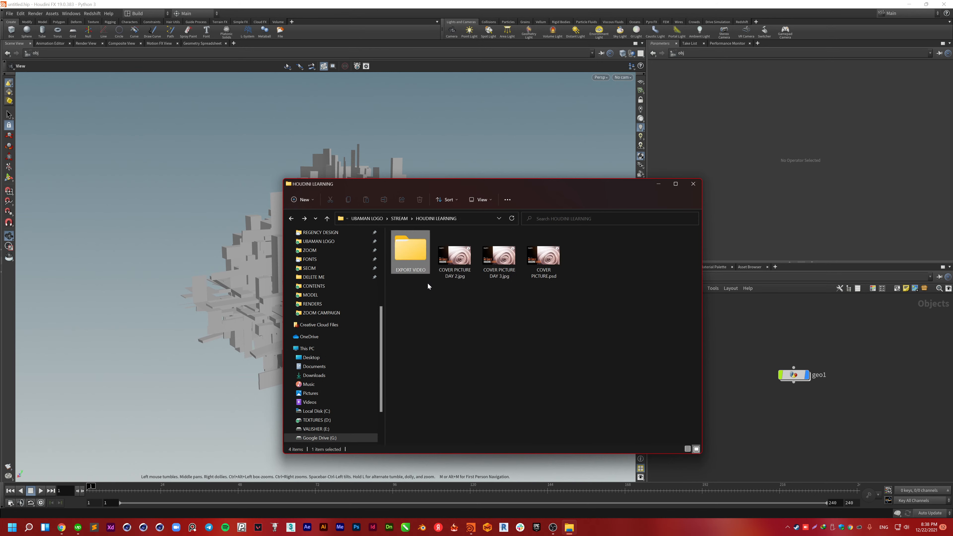
key("alt+Up")
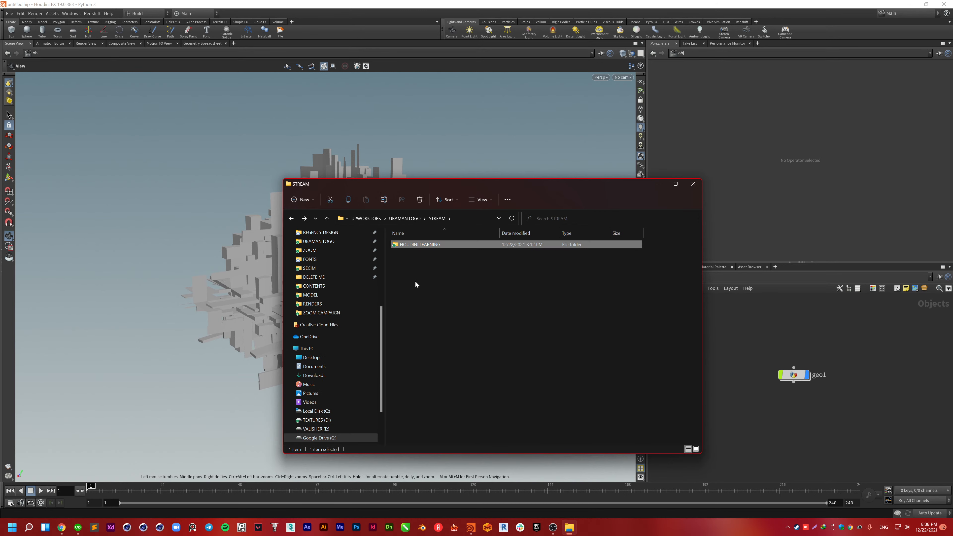
key("alt+Up")
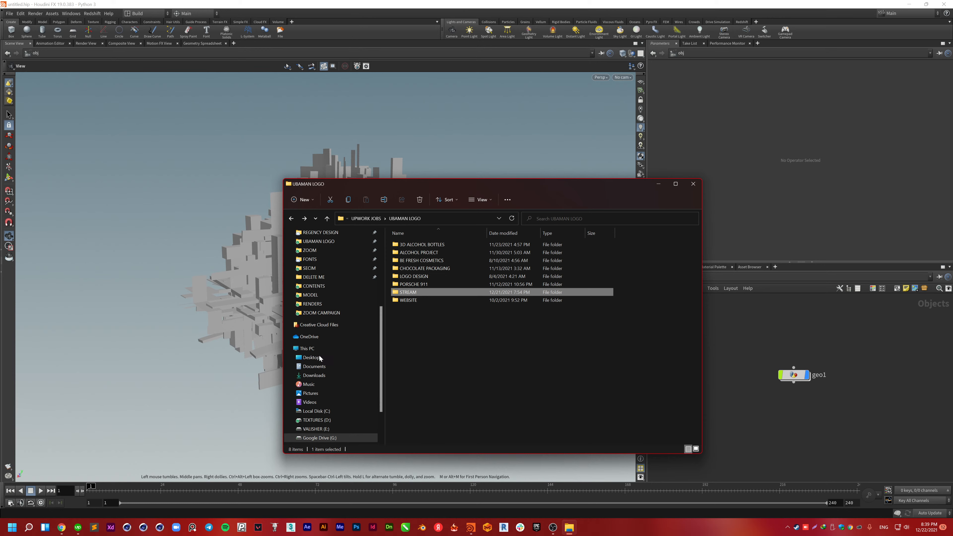
Step: Browse to Desktop > HOUDINI TUTORIALS > RANDOM BALLS, then bring Houdini forward
scroll(319, 359, "up", 4)
left_click(314, 357)
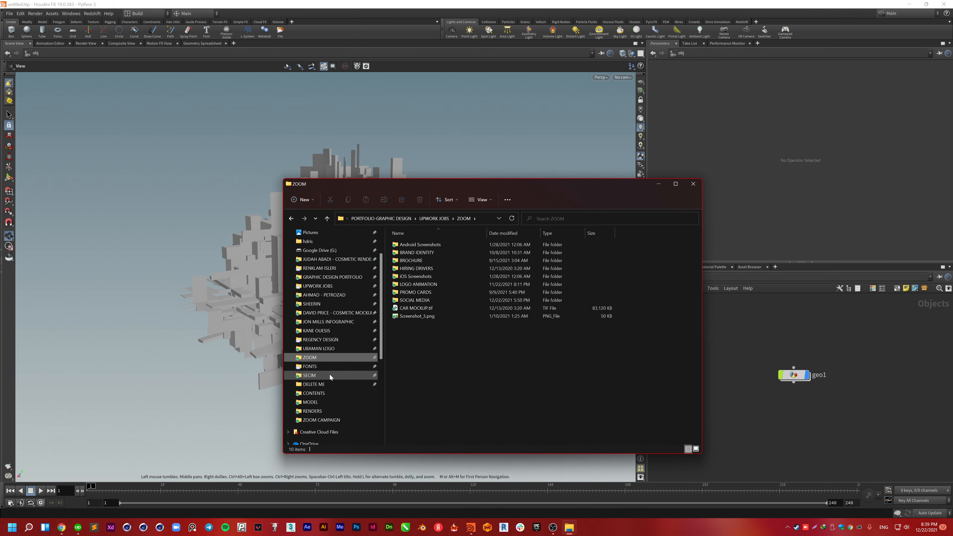
key("alt+Left")
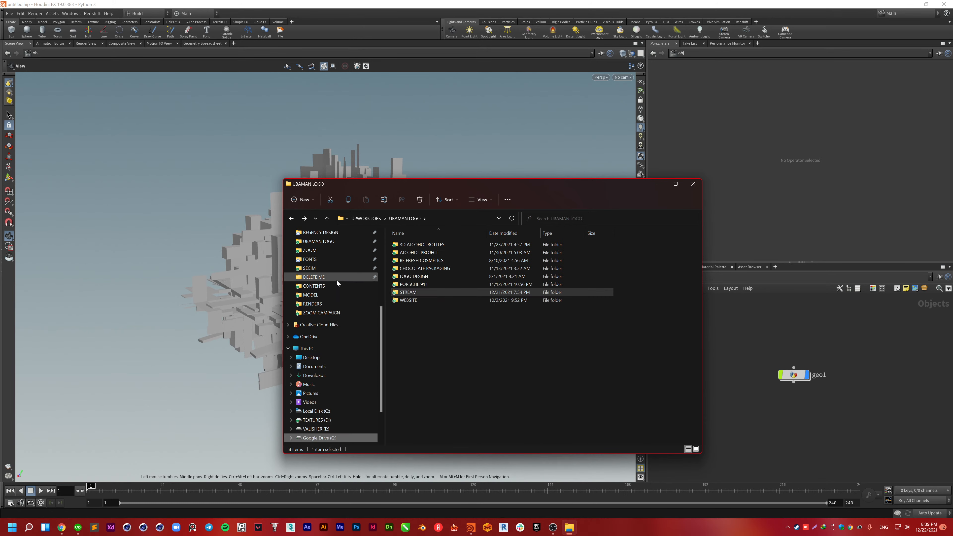
scroll(336, 312, "down", 1)
left_click(314, 349)
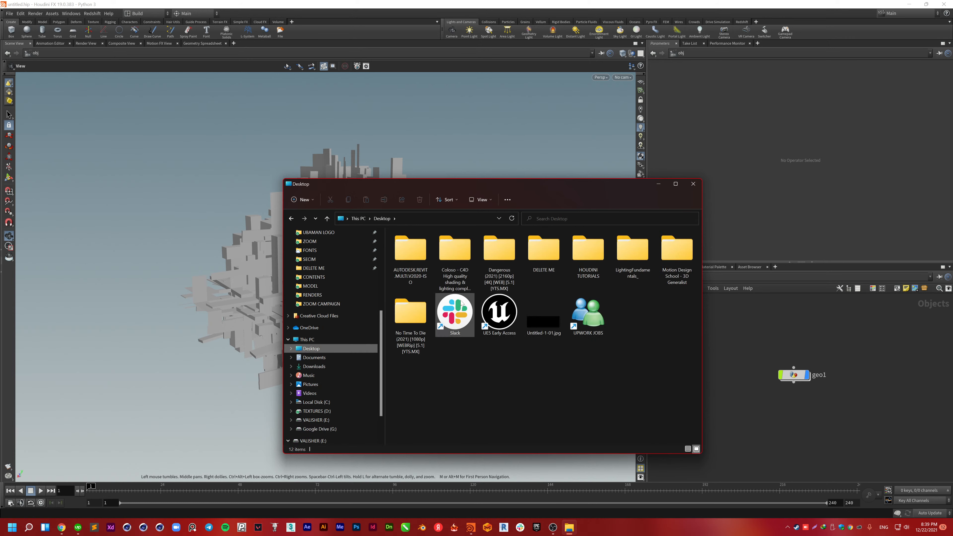
double_click(576, 256)
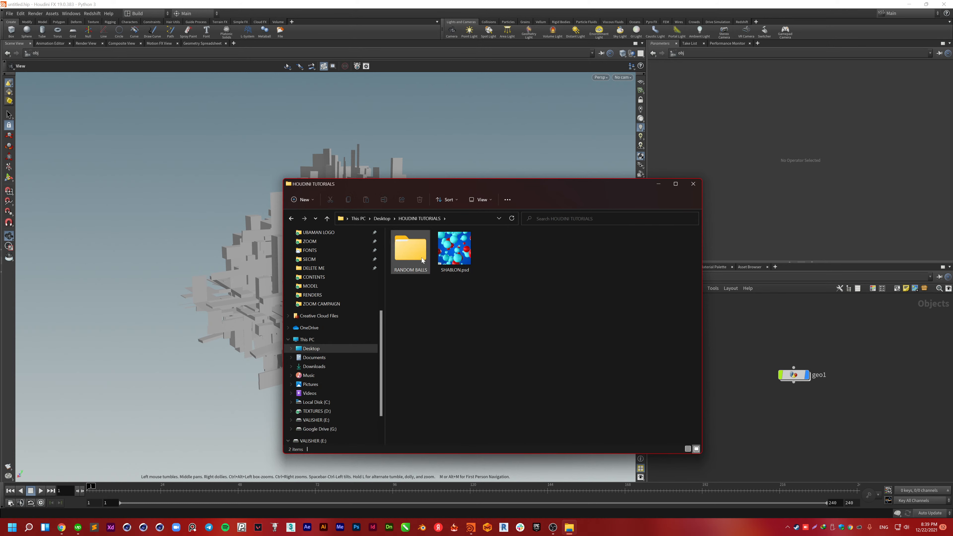
double_click(412, 253)
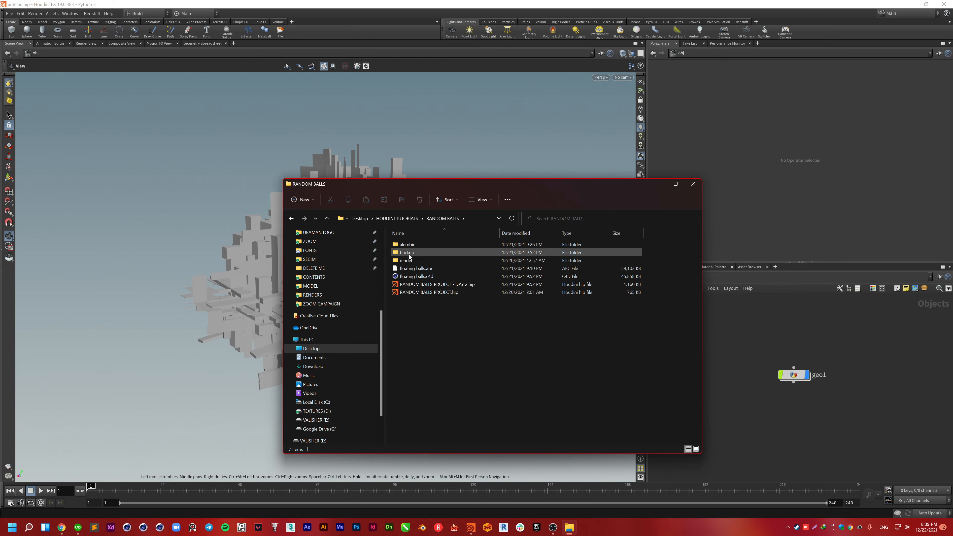
left_click(144, 155)
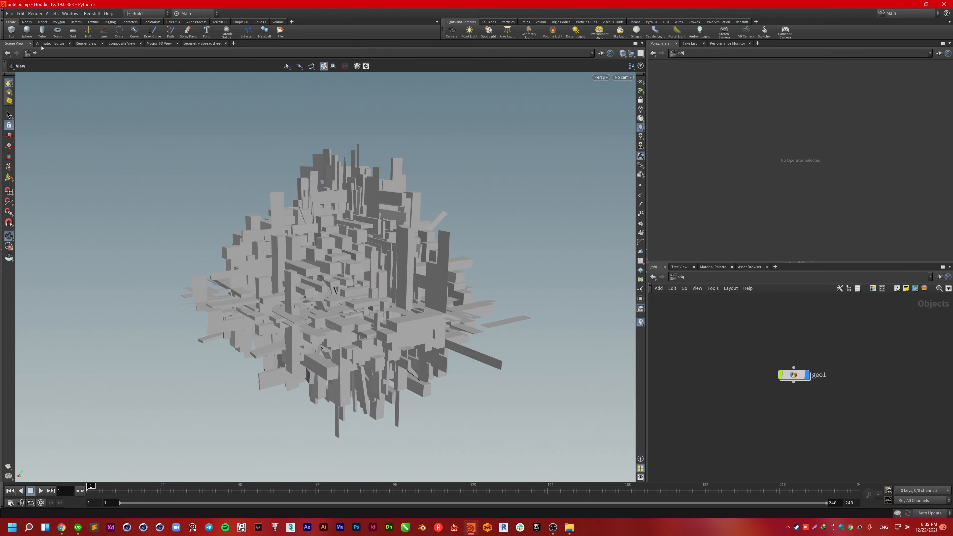
Step: Reopen the FBX export settings and check the (Current) take
left_click(8, 14)
mouse_move(75, 146)
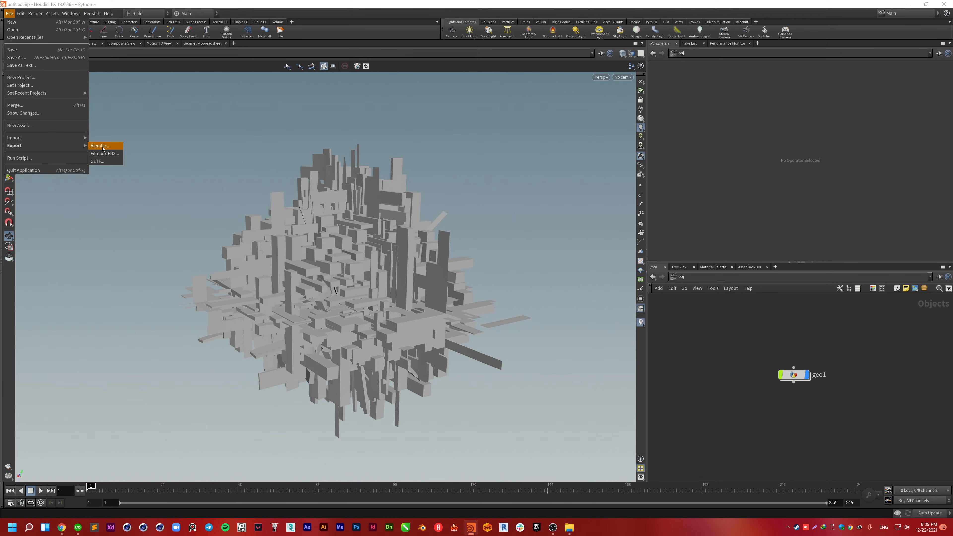
left_click(107, 154)
left_click(169, 78)
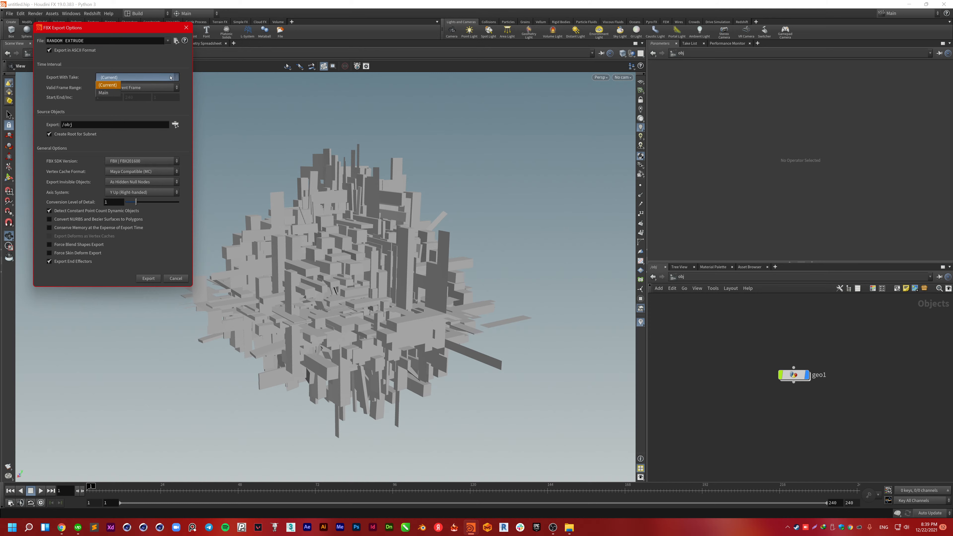
left_click(171, 78)
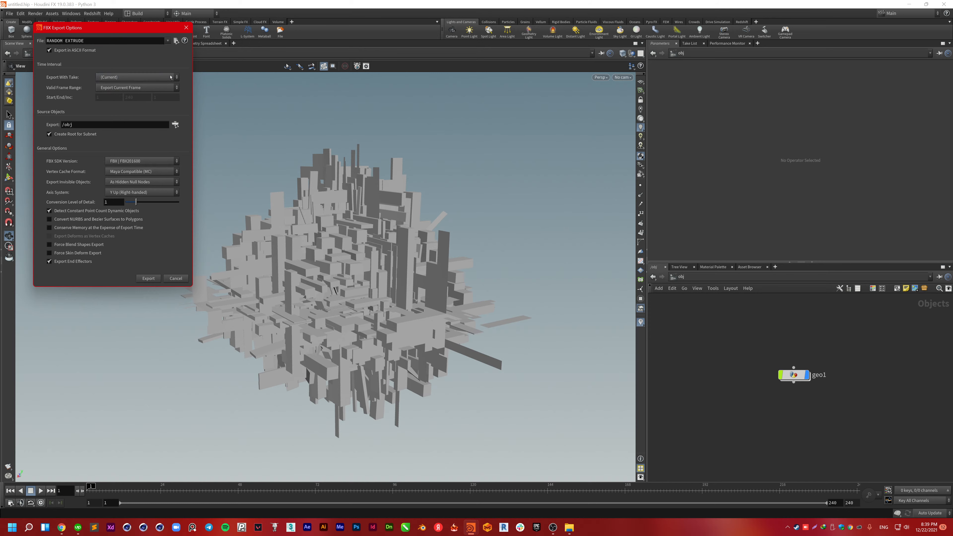
Step: Open the FBX output file chooser, turn on thumbnails, focus the path, and open File Explorer
left_click(175, 42)
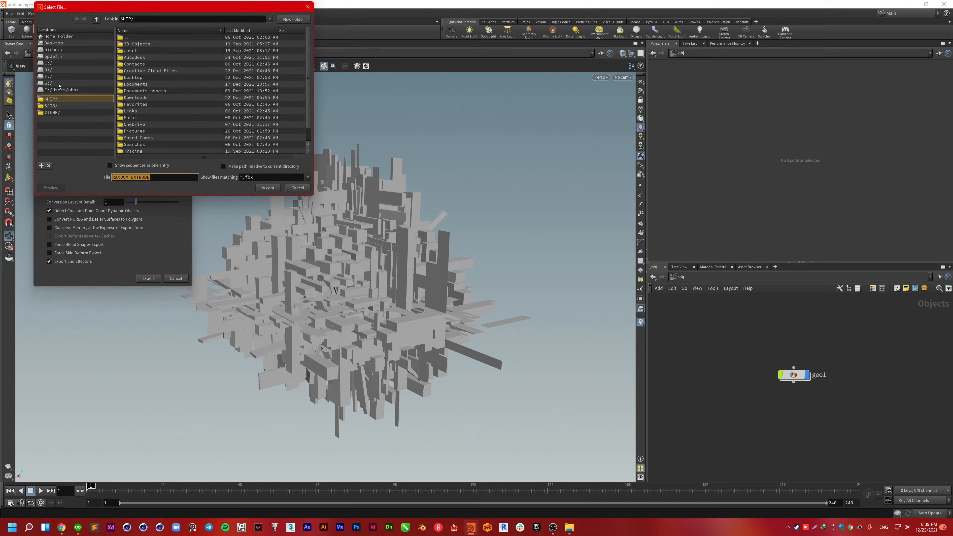
scroll(152, 103, "down", 1)
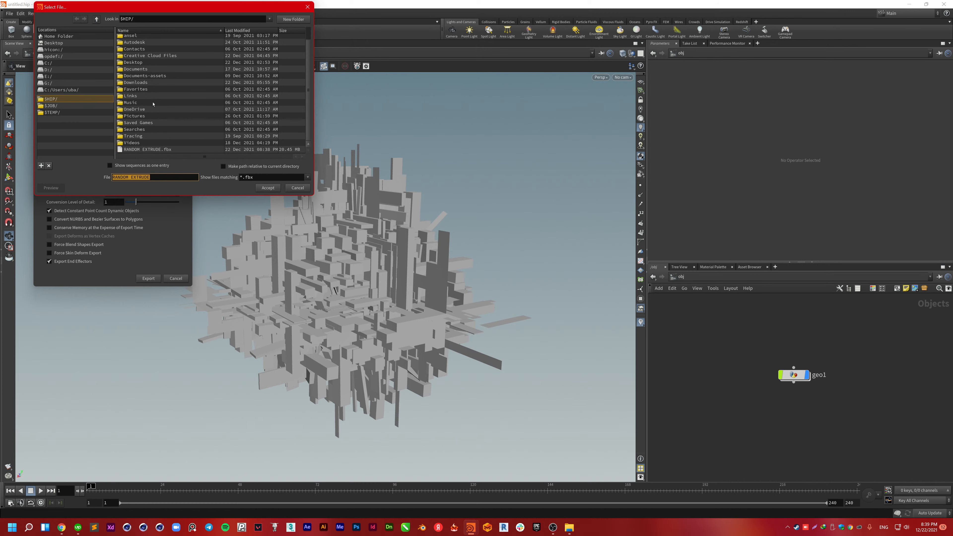
right_click(172, 151)
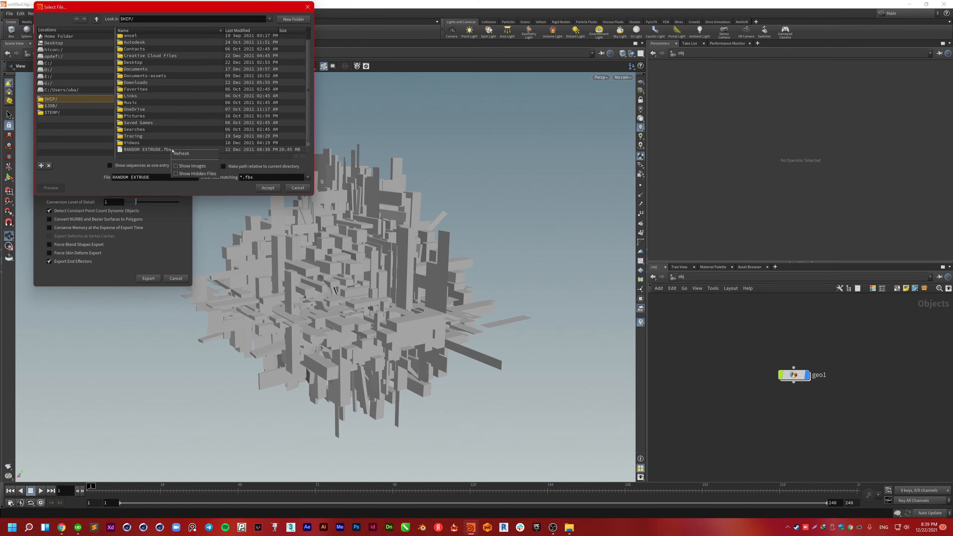
left_click(176, 166)
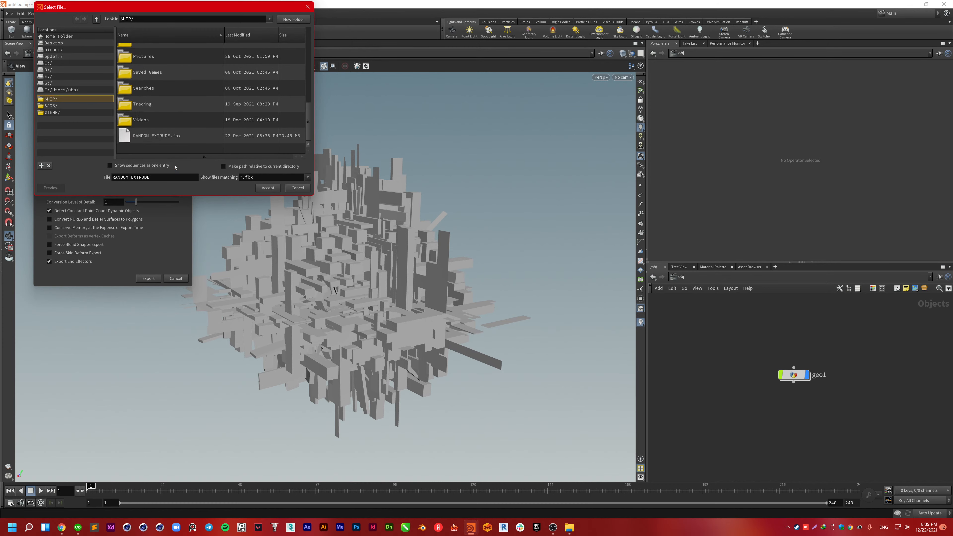
right_click(171, 136)
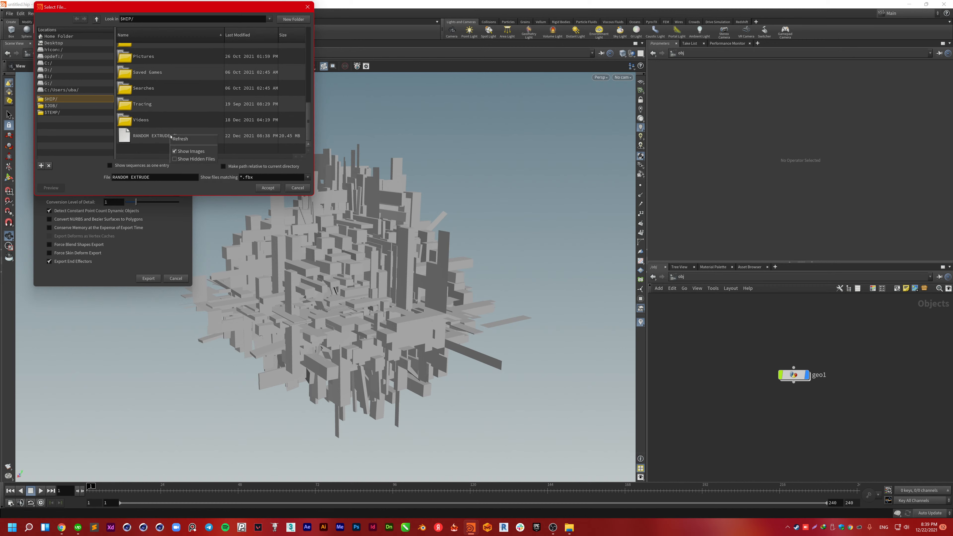
left_click(156, 138)
scroll(161, 139, "up", 5)
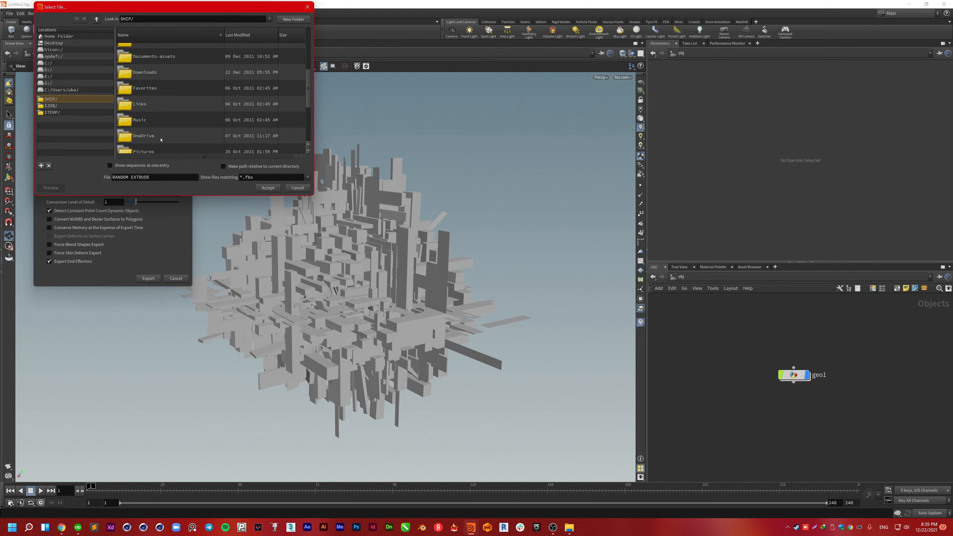
scroll(163, 141, "up", 2)
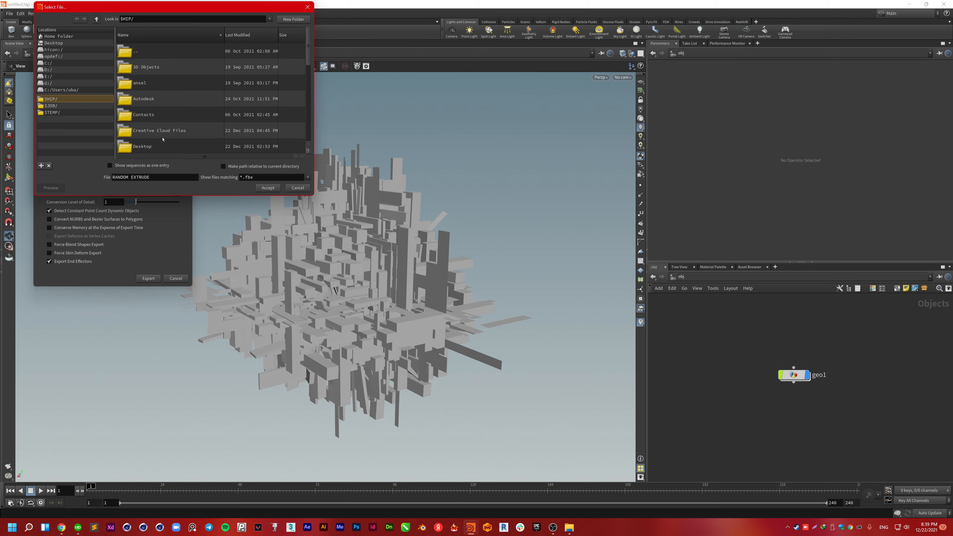
left_click(136, 21)
key("super+e")
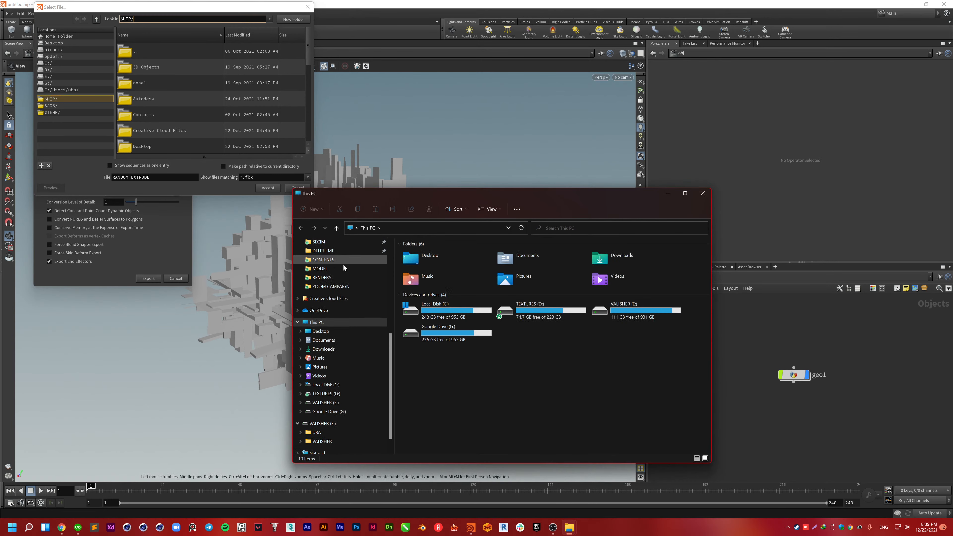
Step: Look through Documents\houdini19.0 in File Explorer, then close the window
left_click(329, 340)
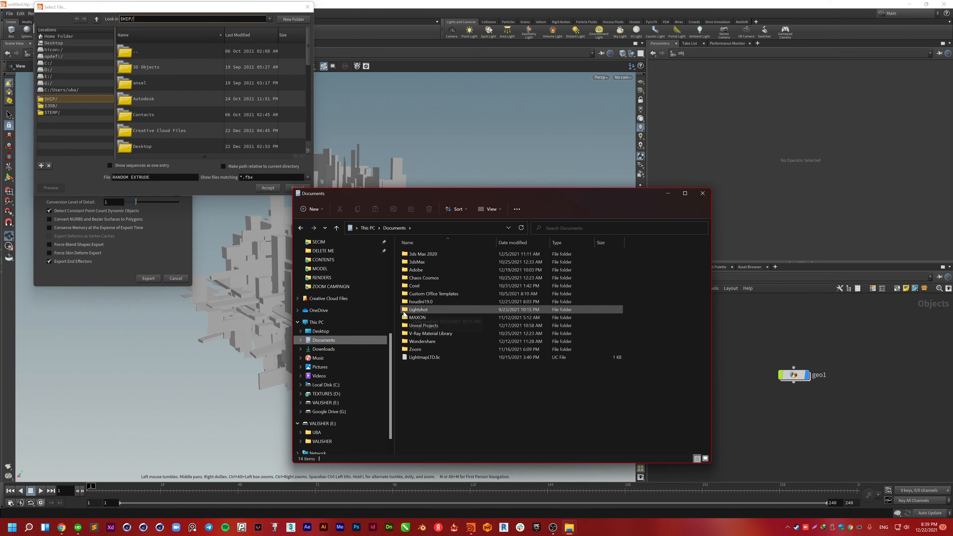
double_click(421, 302)
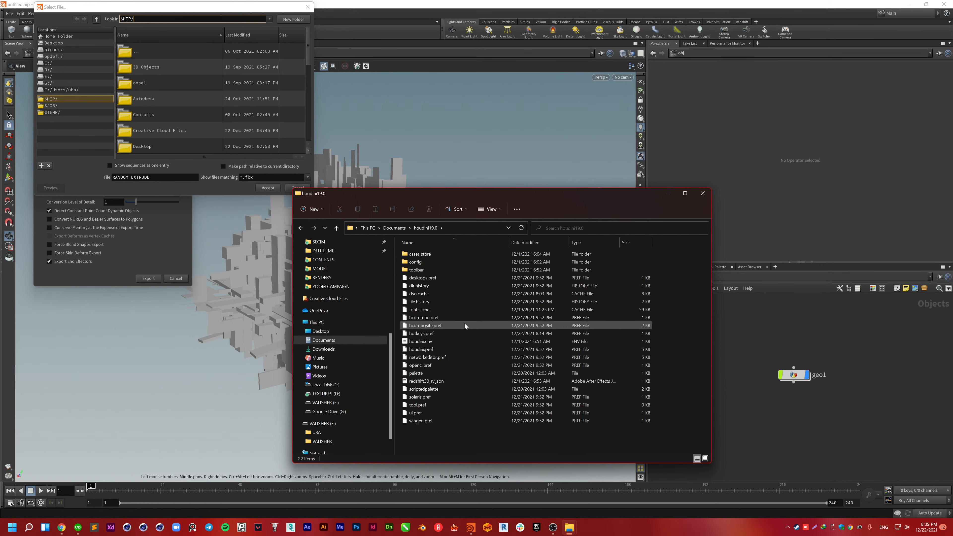
left_click(702, 193)
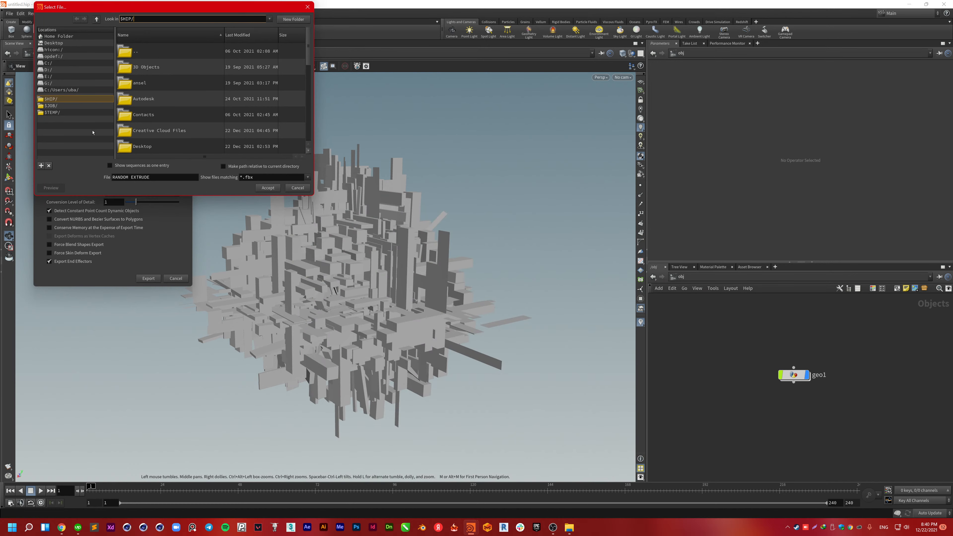
Step: Browse the export chooser to Desktop > HOUDINI TUTORIALS and switch the list to compact rows
double_click(150, 146)
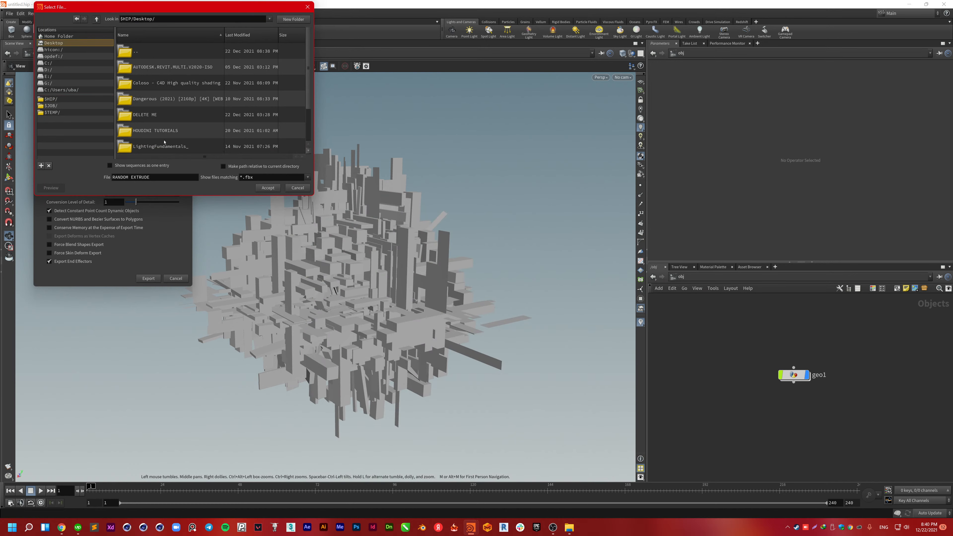
double_click(161, 132)
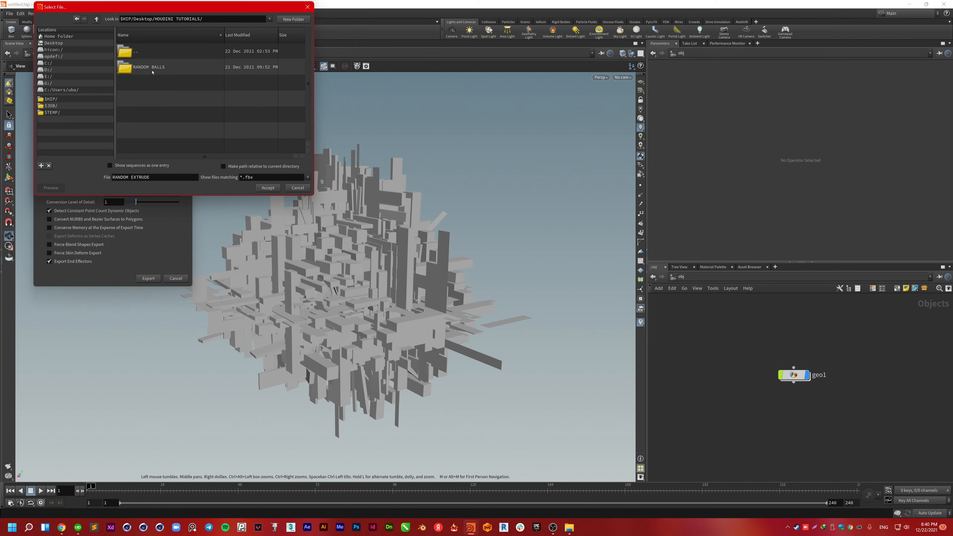
left_click(156, 109)
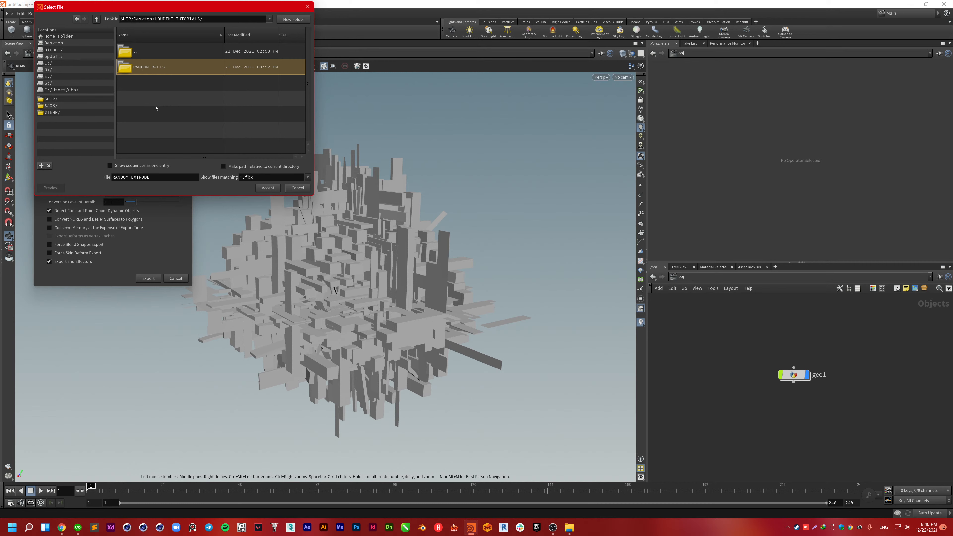
right_click(156, 108)
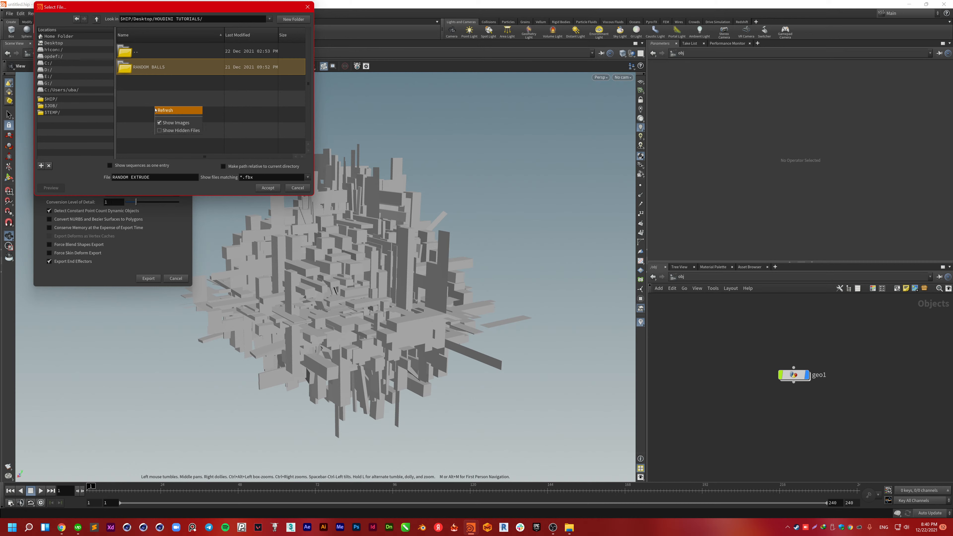
left_click(159, 124)
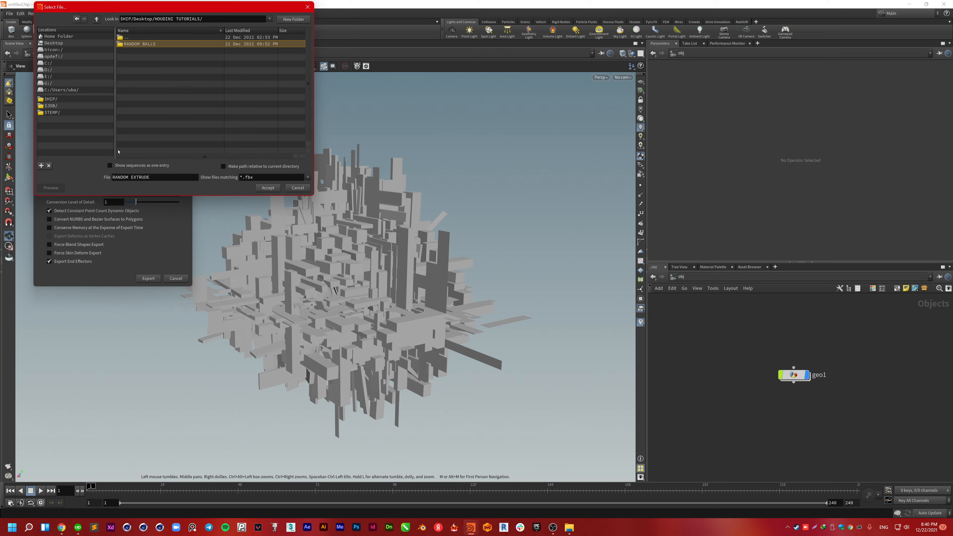
Step: Create a RANDOM EXTRUDE folder there, accept the path, and export the FBX
left_click(279, 21)
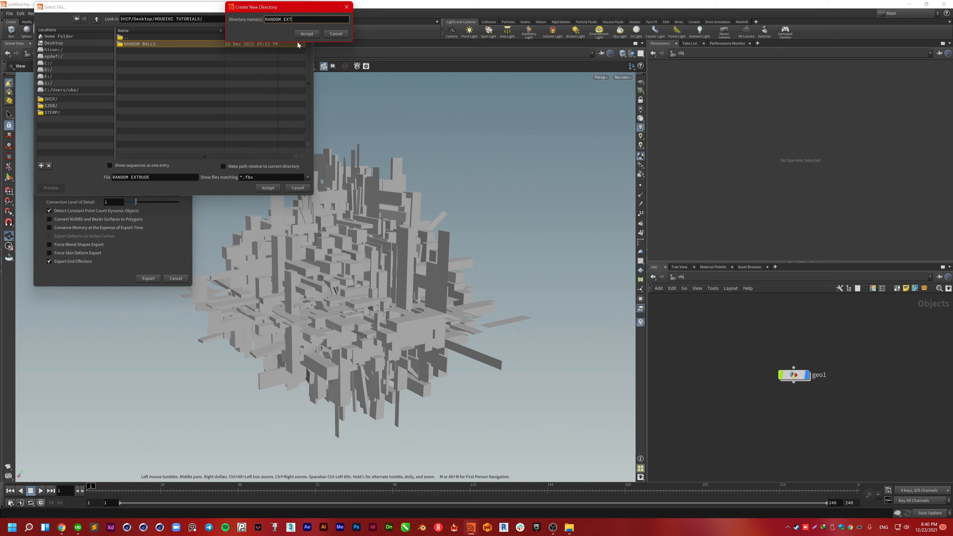
type("RANDOM EXTRUDE")
key("Return")
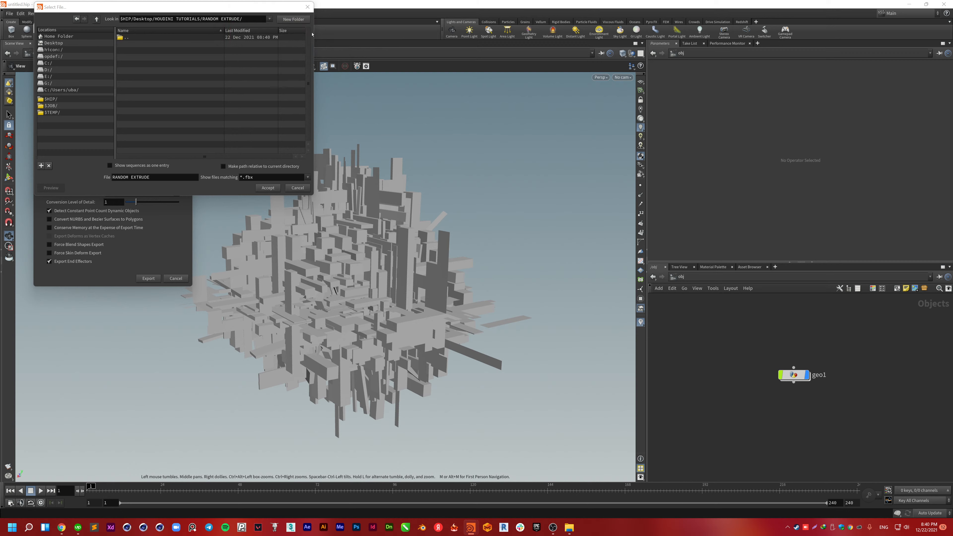
left_click(267, 188)
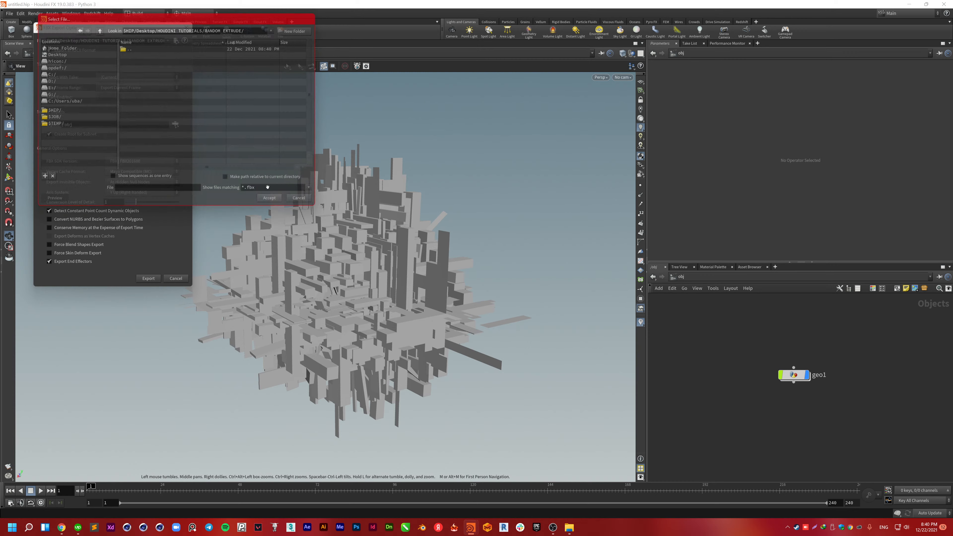
left_click(154, 278)
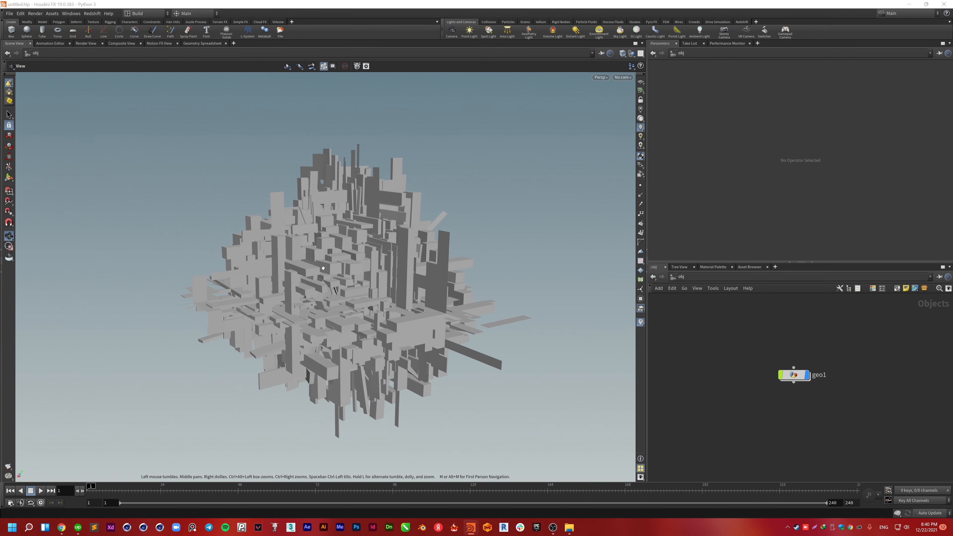
key("alt+Tab")
Step: Find the 20.4 MB RANDOM EXTRUDE.fbx in HOUDINI TUTORIALS > RANDOM EXTRUDE, then launch Cinema 4D
left_click(454, 206)
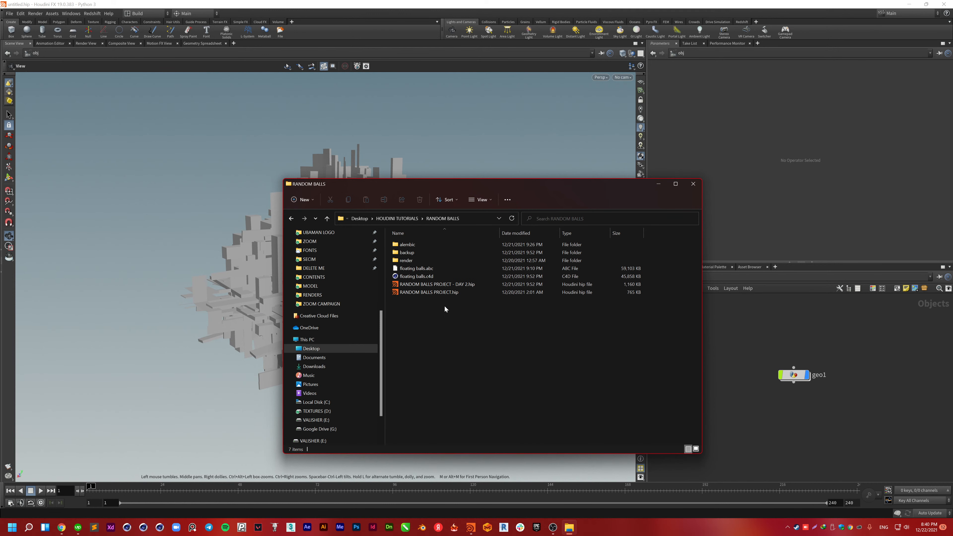
left_click(396, 219)
left_click(454, 274)
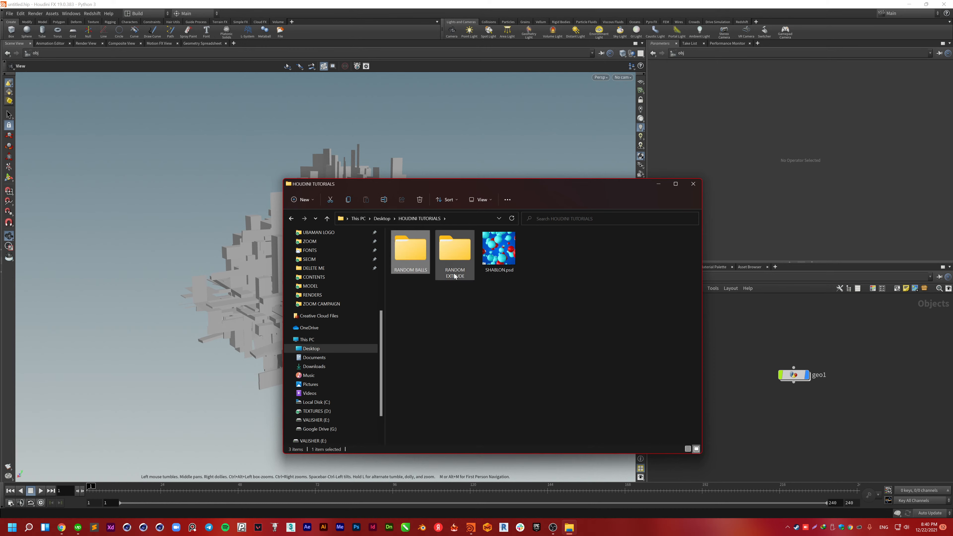
double_click(457, 252)
left_click(424, 245)
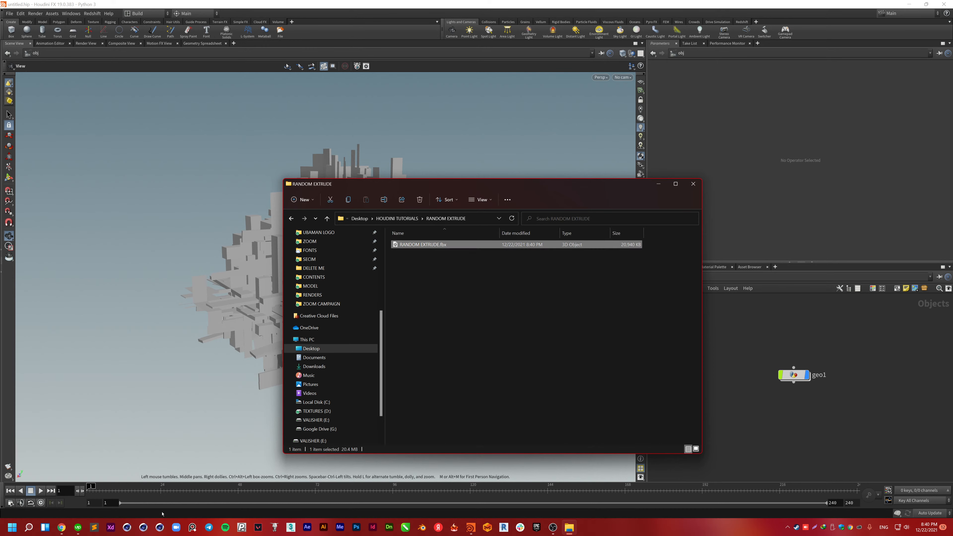
left_click(160, 528)
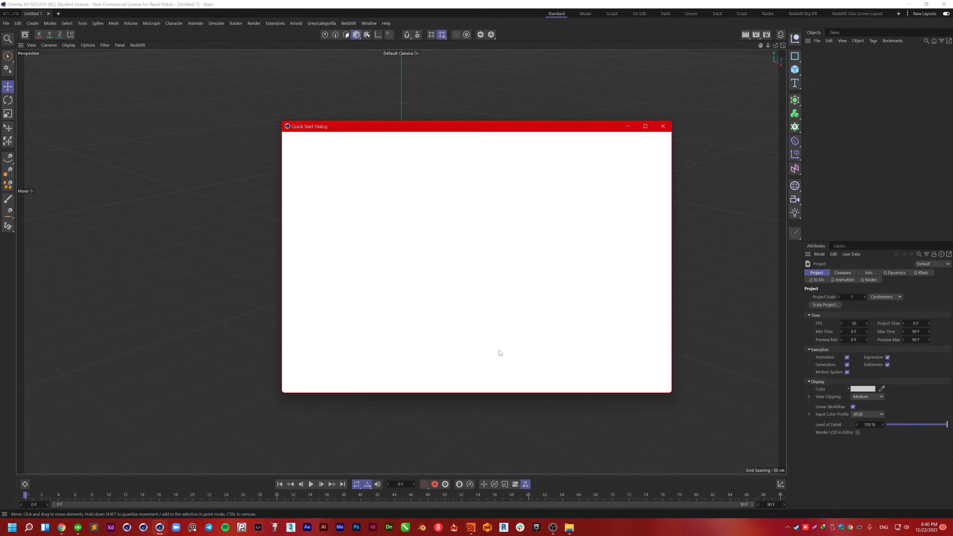
Step: Drag RANDOM EXTRUDE.fbx from Explorer into Cinema 4D and accept the default FBX import settings
left_click(662, 127)
key("alt+Tab")
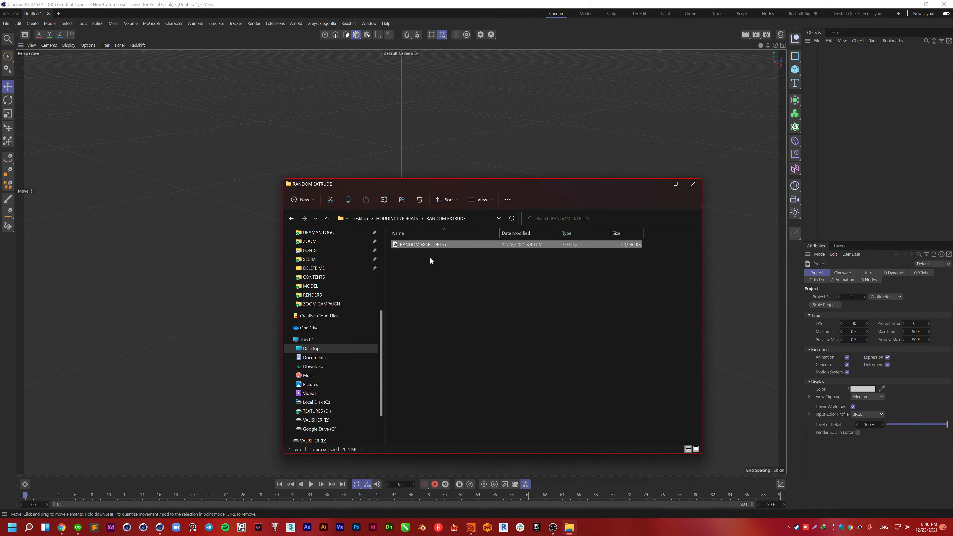
left_click_drag(428, 244, 216, 235)
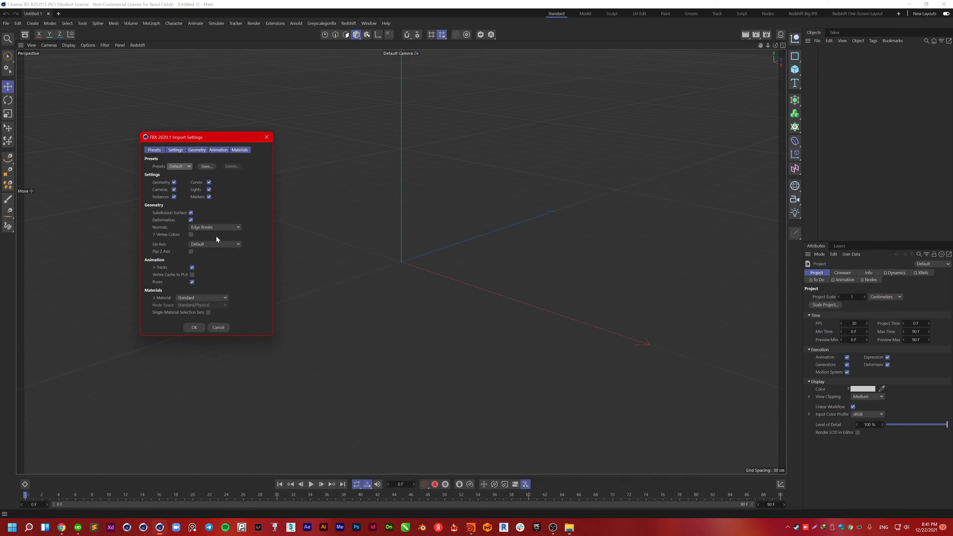
left_click(197, 328)
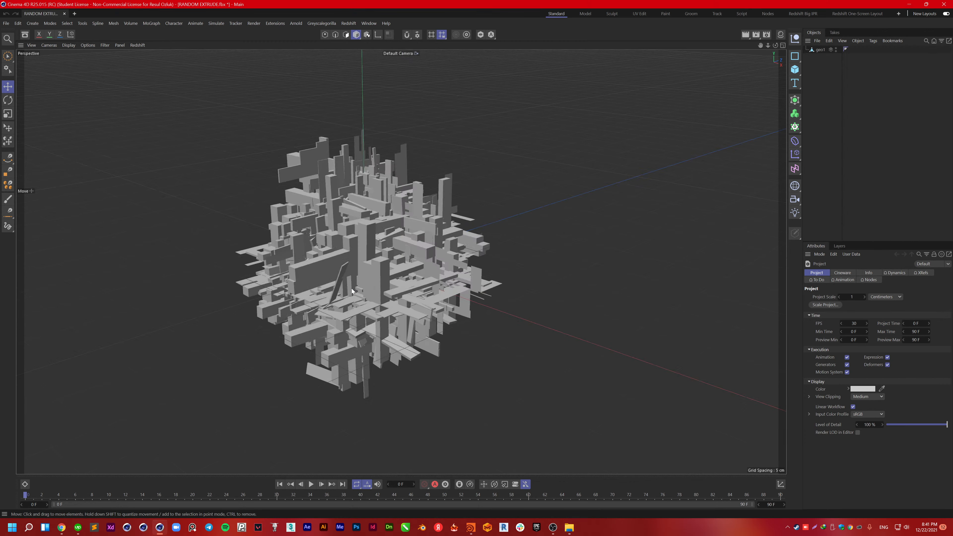
Step: Orbit and zoom around the imported sphere, then browse the Redshift menu
left_click_drag(365, 263, 423, 321, "alt")
scroll(482, 252, "up", 5)
right_click_drag(423, 321, 329, 326, "alt")
left_click_drag(329, 326, 387, 284, "alt")
right_click_drag(400, 300, 423, 290, "alt")
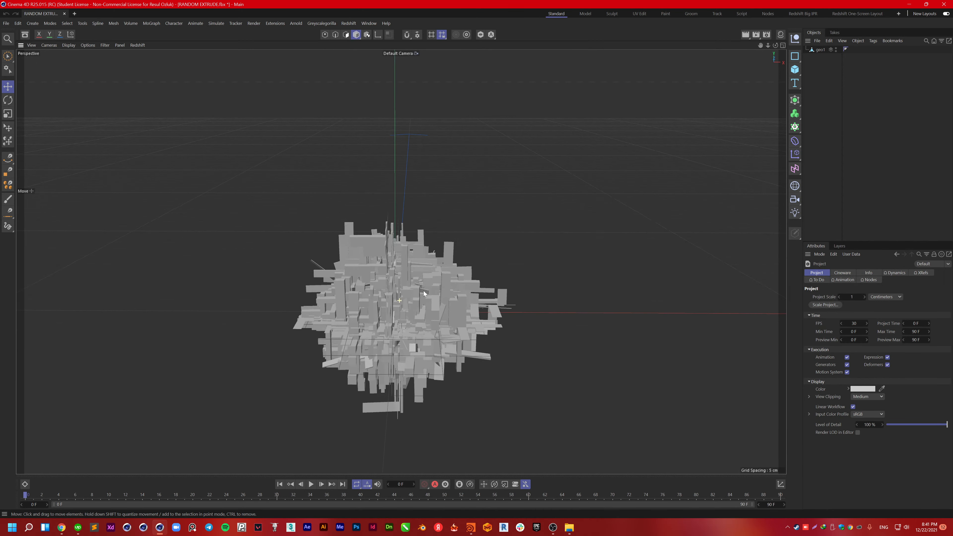
left_click_drag(423, 291, 423, 218, "alt")
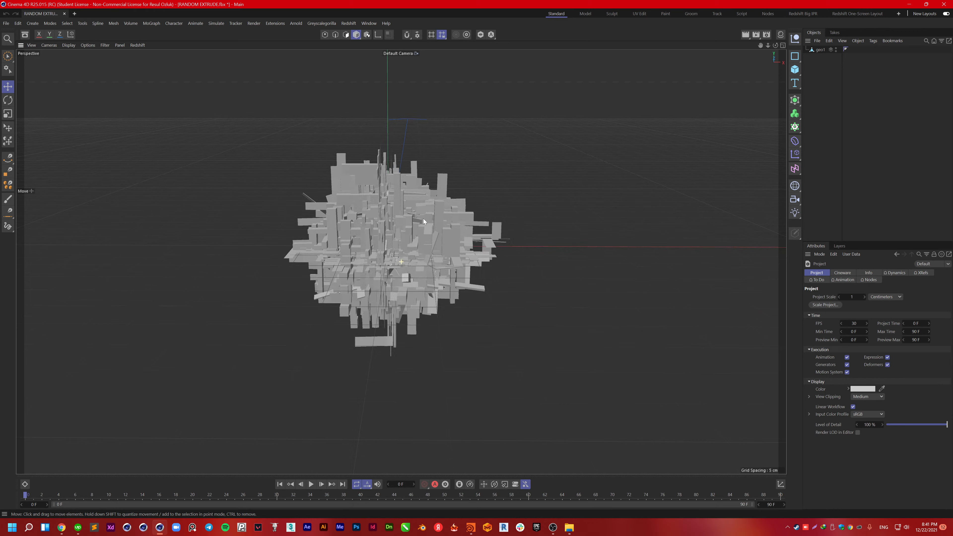
left_click(349, 24)
mouse_move(380, 46)
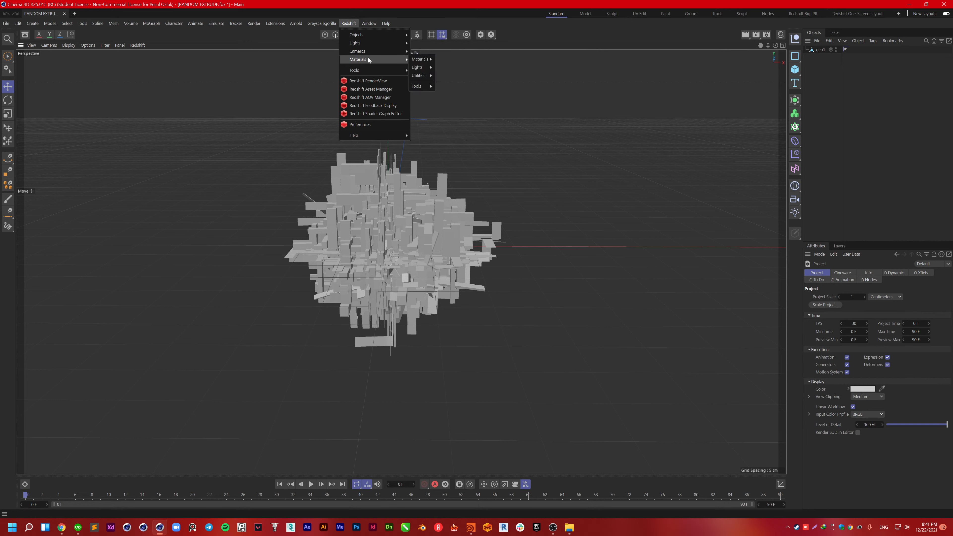
Step: From the Greyscalegorilla Light Kit browser, set the renderer to Redshift and load Command Center
key("Escape")
left_click(331, 25)
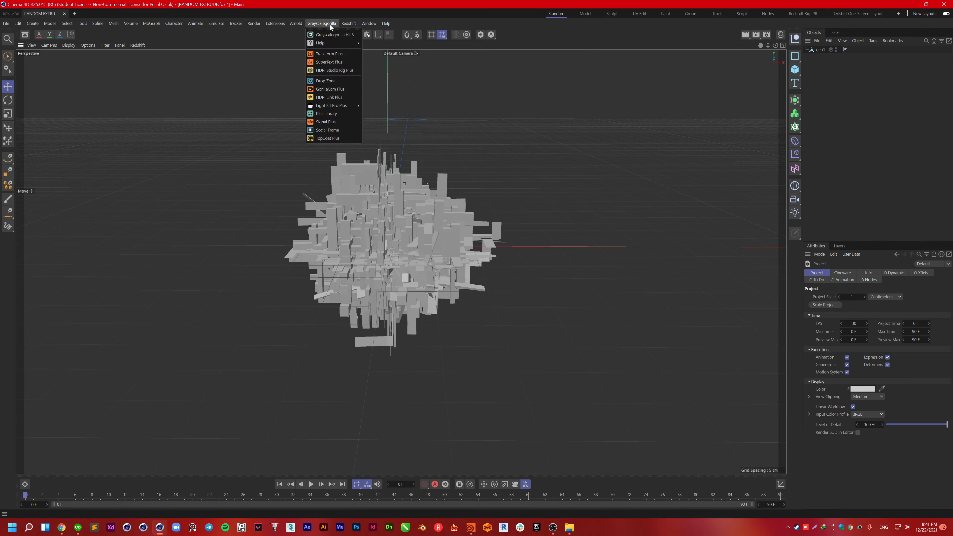
mouse_move(349, 106)
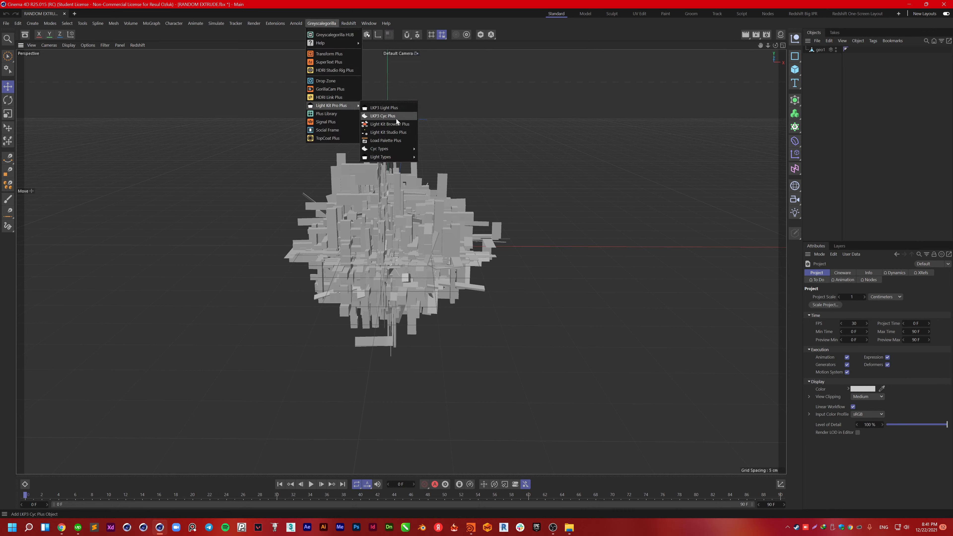
left_click(395, 126)
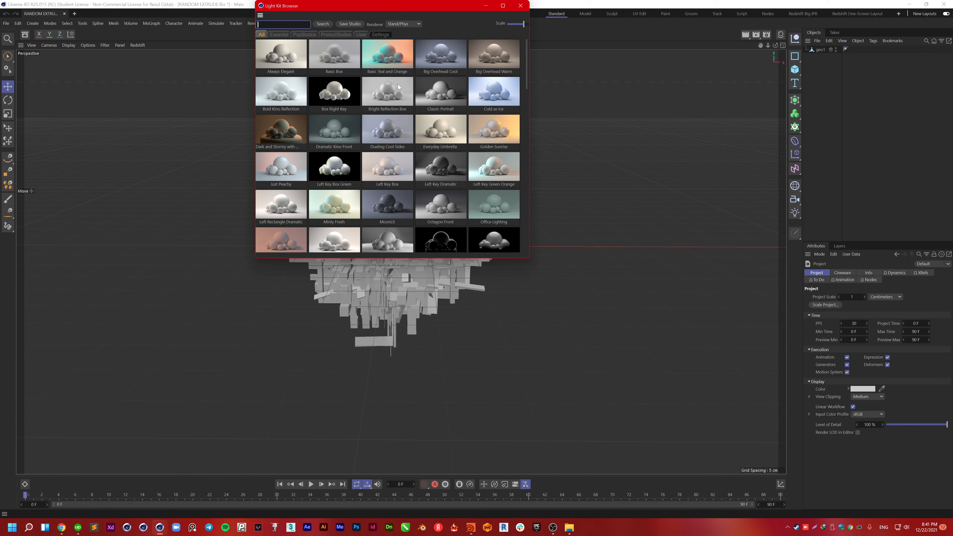
scroll(420, 134, "down", 2)
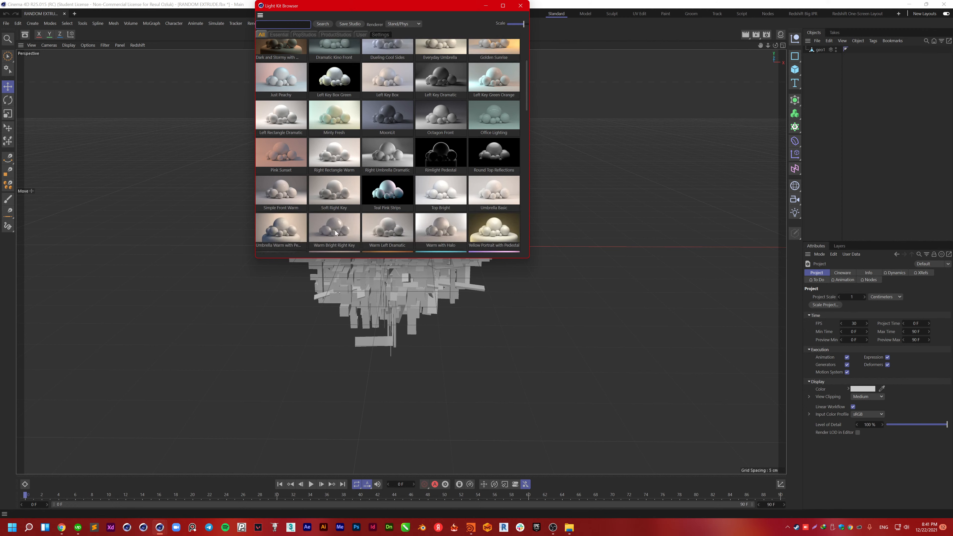
scroll(350, 226, "down", 1)
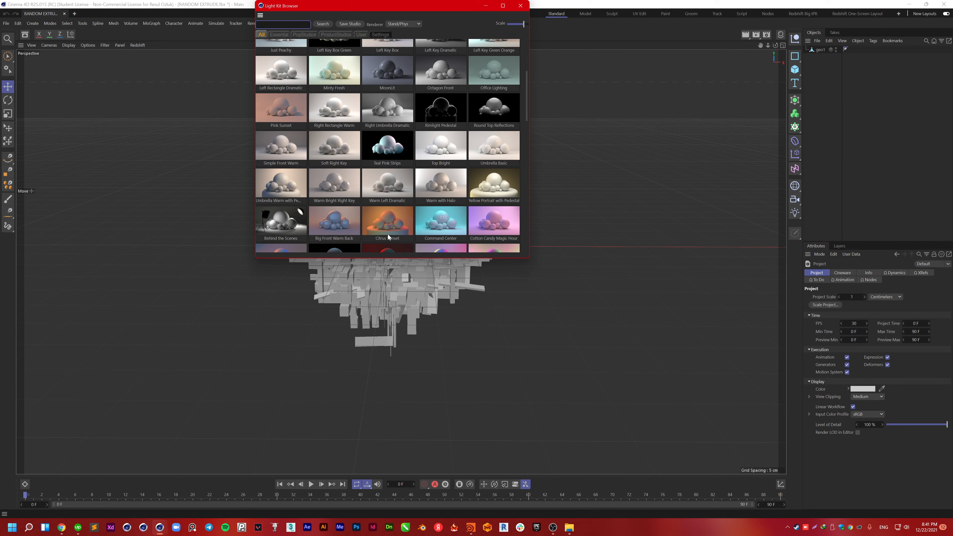
scroll(389, 236, "down", 1)
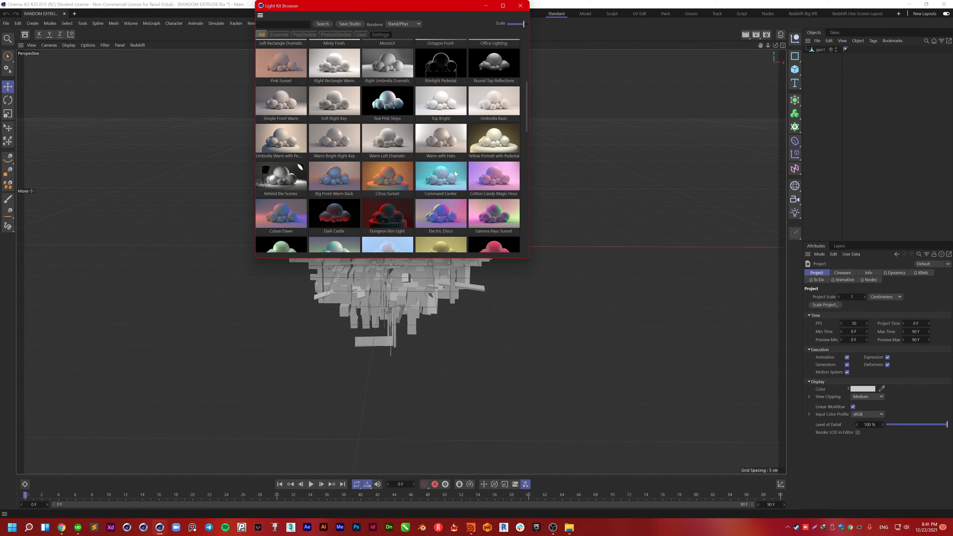
left_click(403, 24)
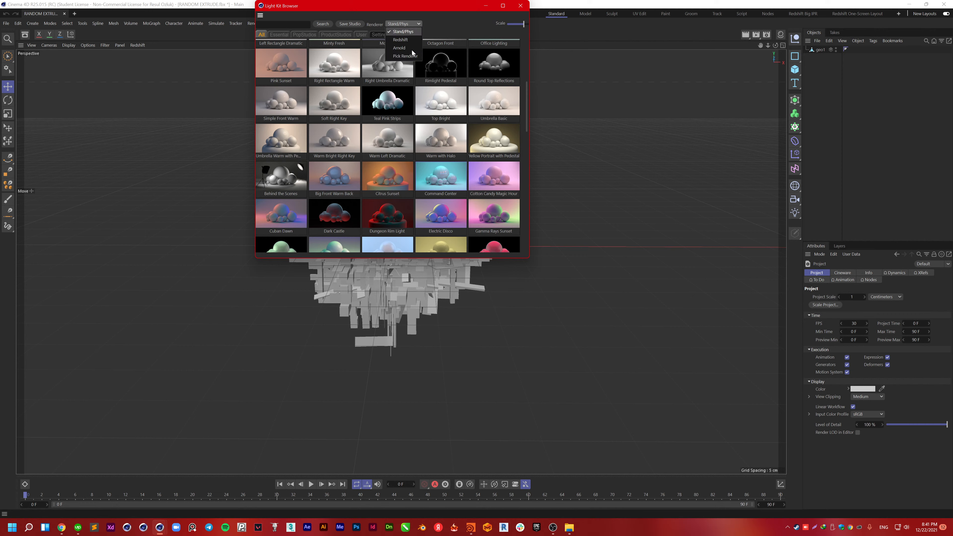
left_click(403, 50)
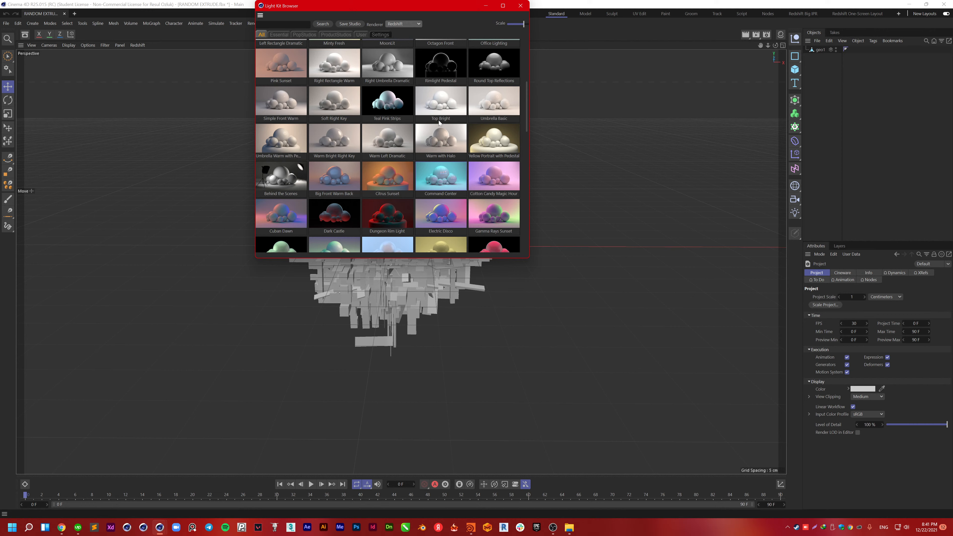
left_click(432, 179)
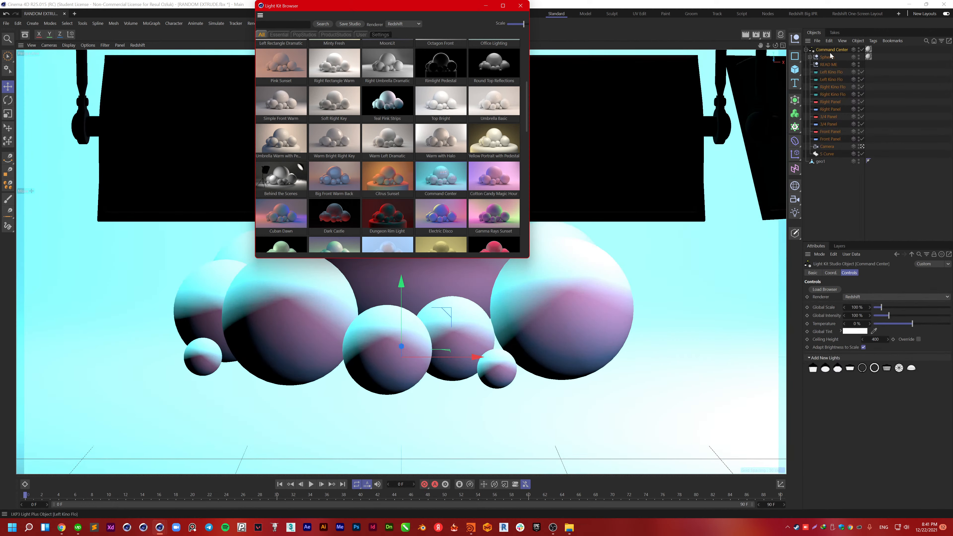
Step: Delete the Spheres and READ ME objects, raise geo1 off the floor, and open the Redshift layout
left_click(831, 53)
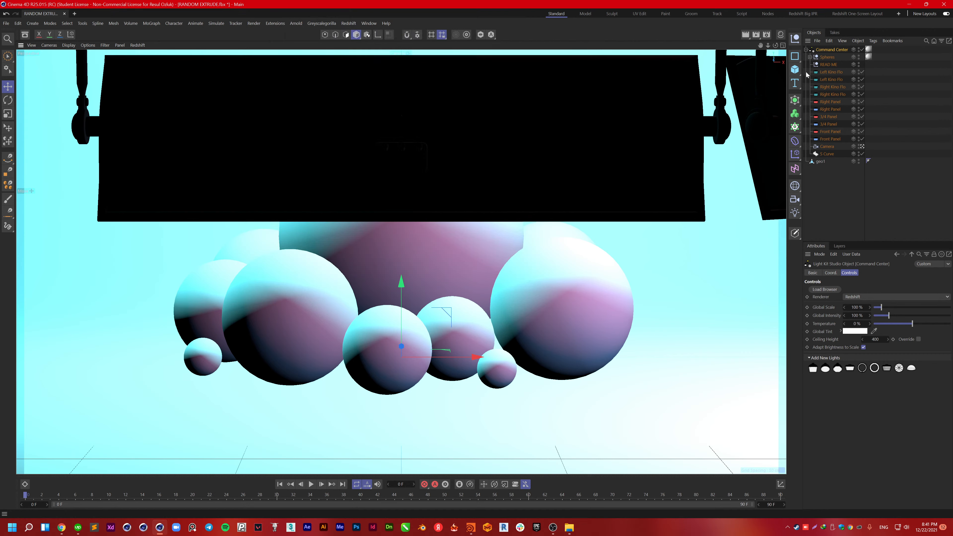
left_click(829, 64, "ctrl")
key("Delete")
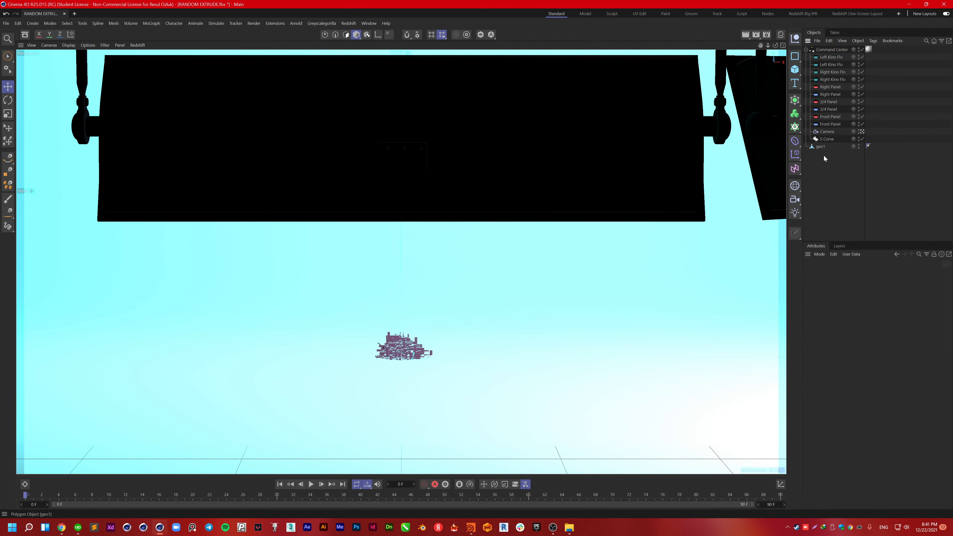
left_click(822, 146)
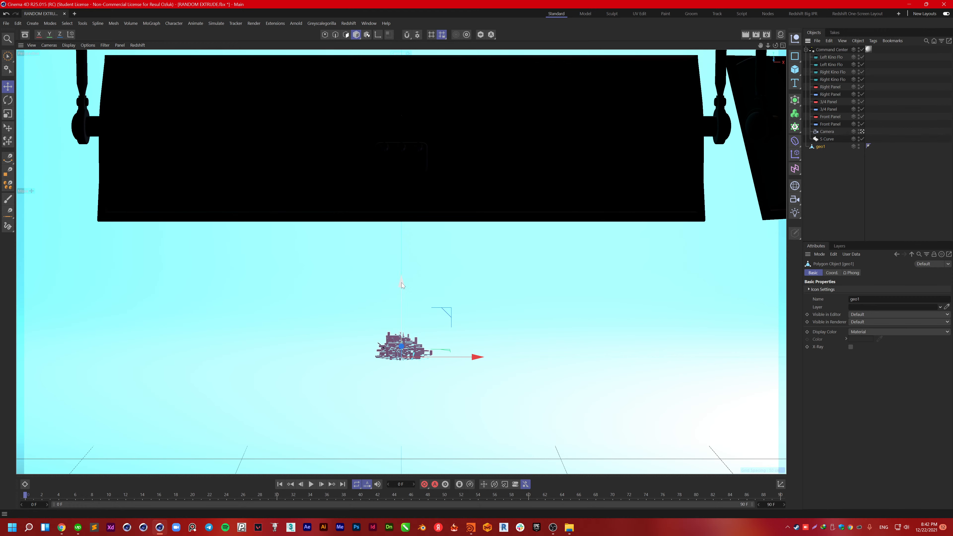
left_click_drag(401, 285, 405, 235)
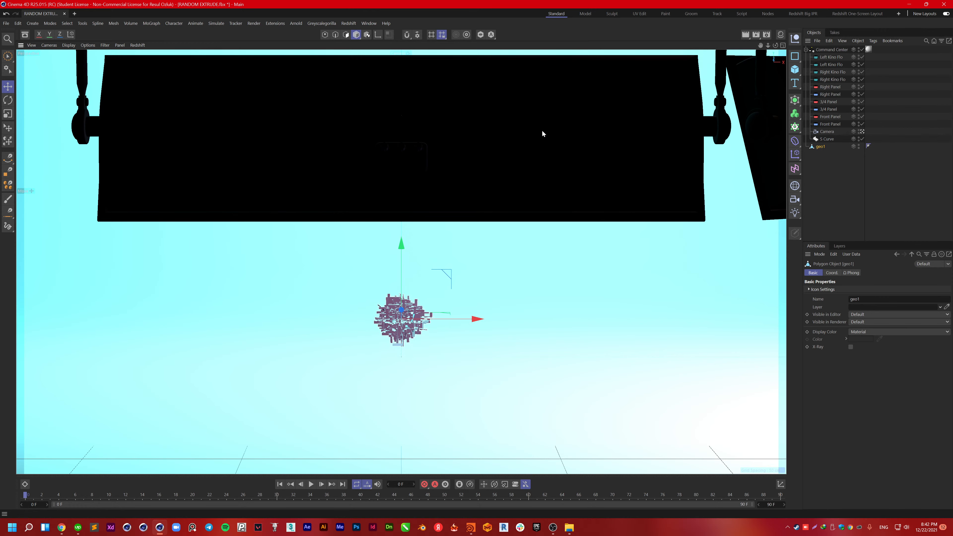
left_click(859, 14)
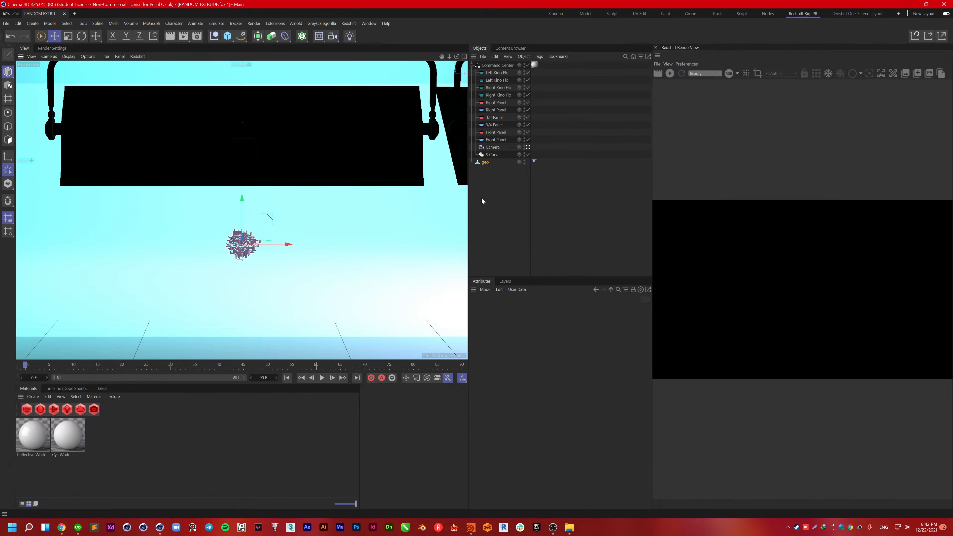
Step: Start the Redshift IPR render in RenderView and set it to render through Camera
left_click(670, 73)
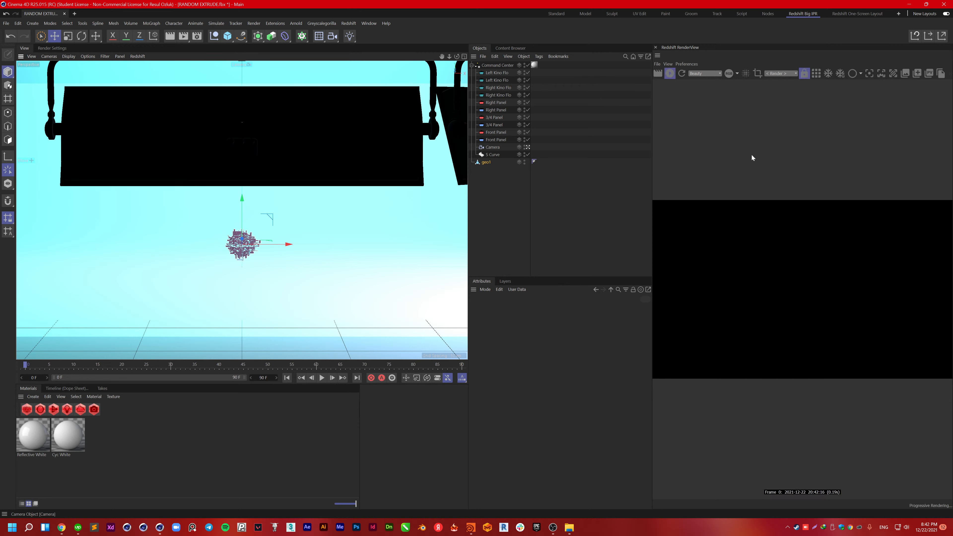
left_click(783, 74)
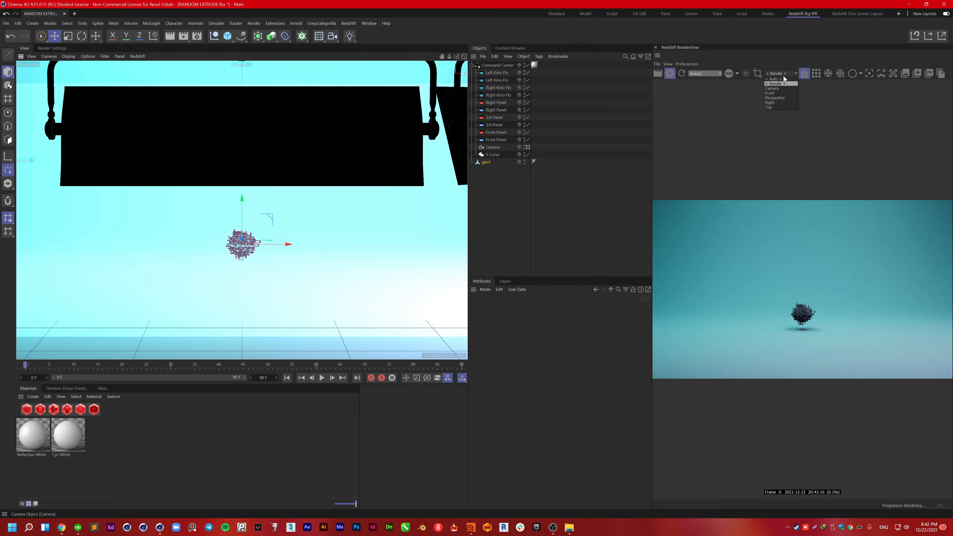
left_click(775, 98)
left_click(781, 73)
left_click(778, 88)
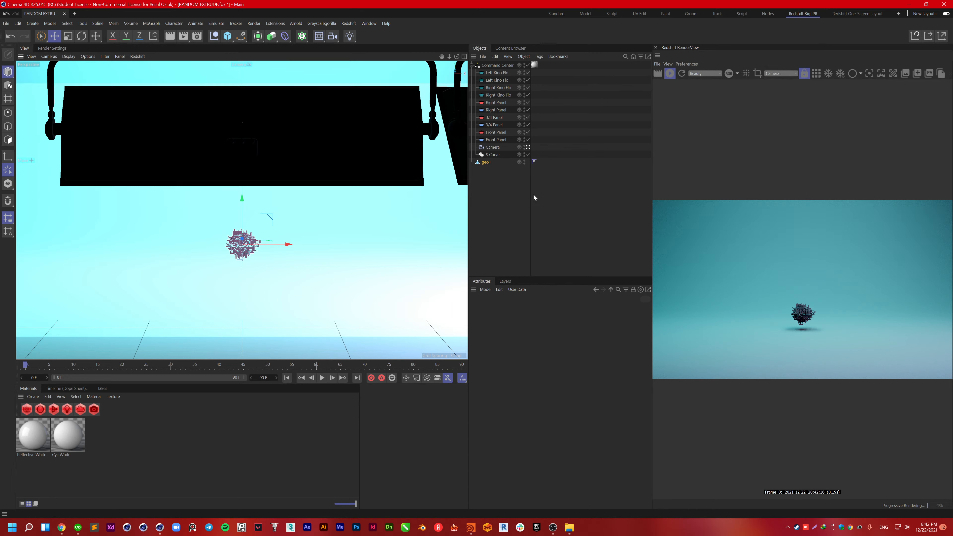
Step: Move geo1 higher and scale it up past about 188% with the Scale tool
left_click_drag(237, 204, 240, 166)
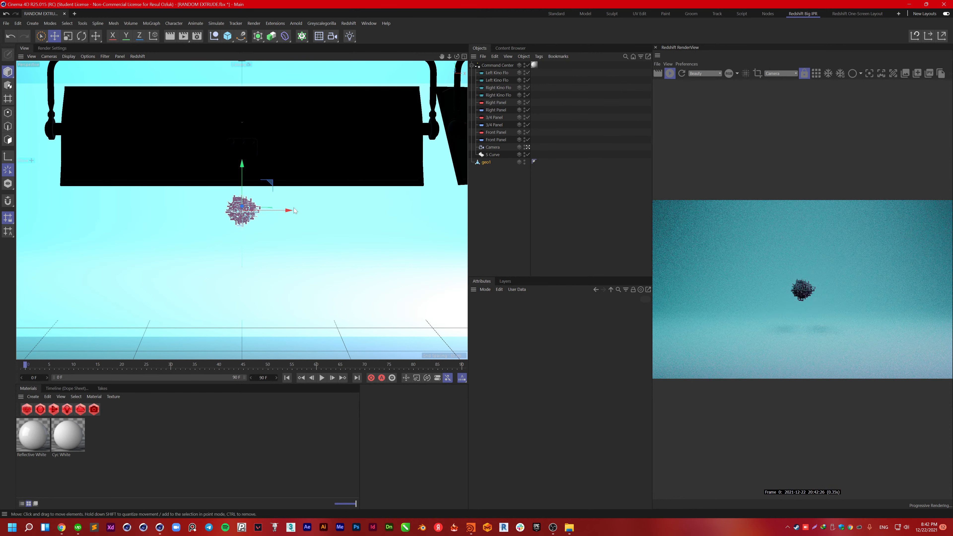
key("t")
left_click_drag(293, 216, 351, 218)
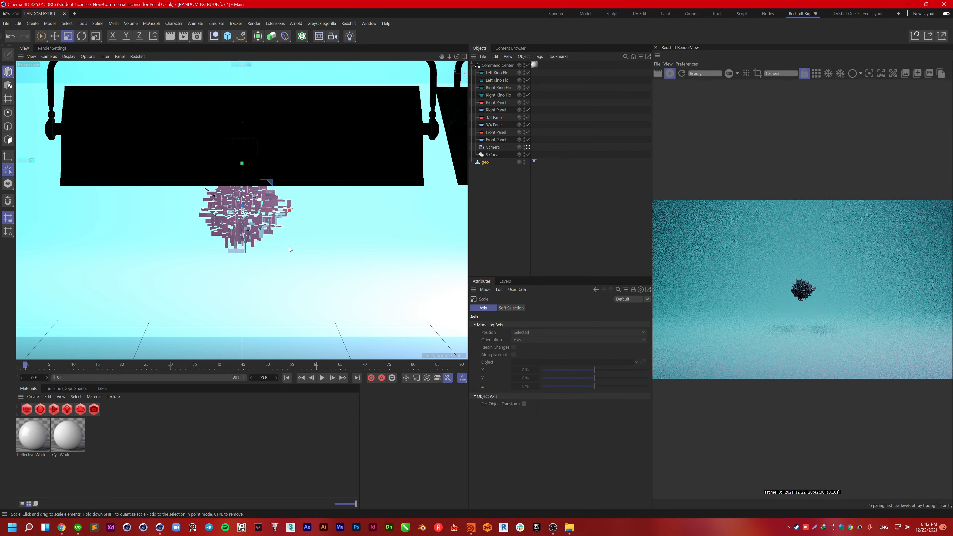
left_click_drag(282, 236, 400, 221)
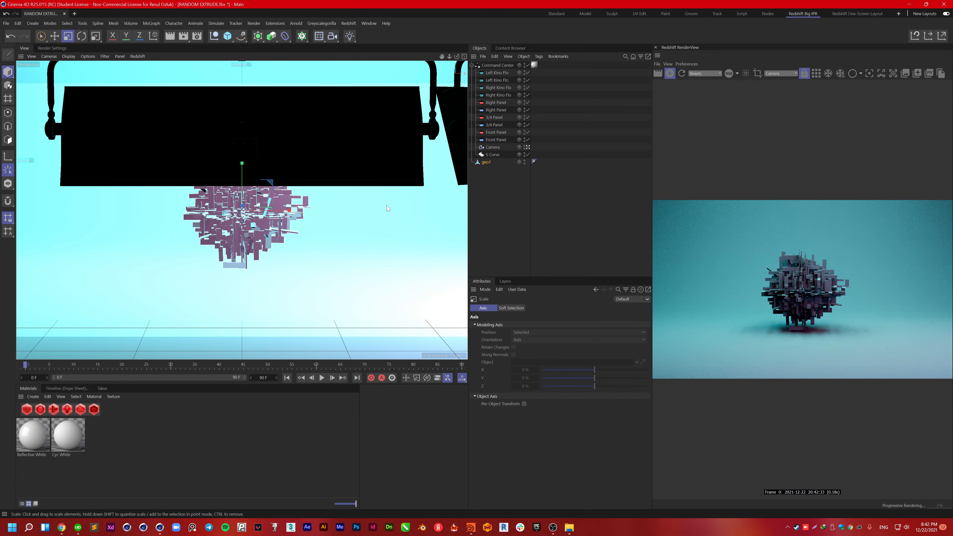
key("9")
left_click_drag(242, 165, 243, 158)
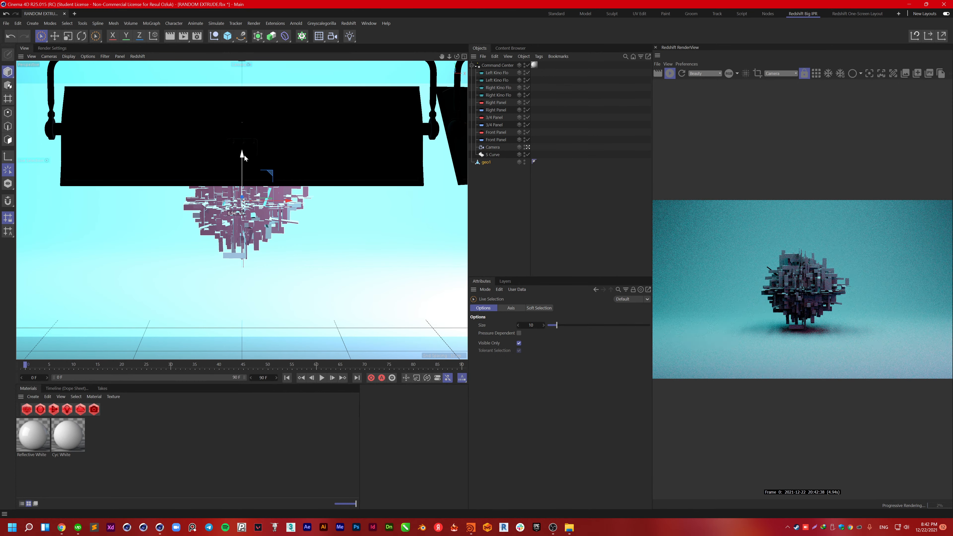
Step: Add a Social Frame tag to the Camera and set a square 1:1 Instagram Post output
right_click(493, 149)
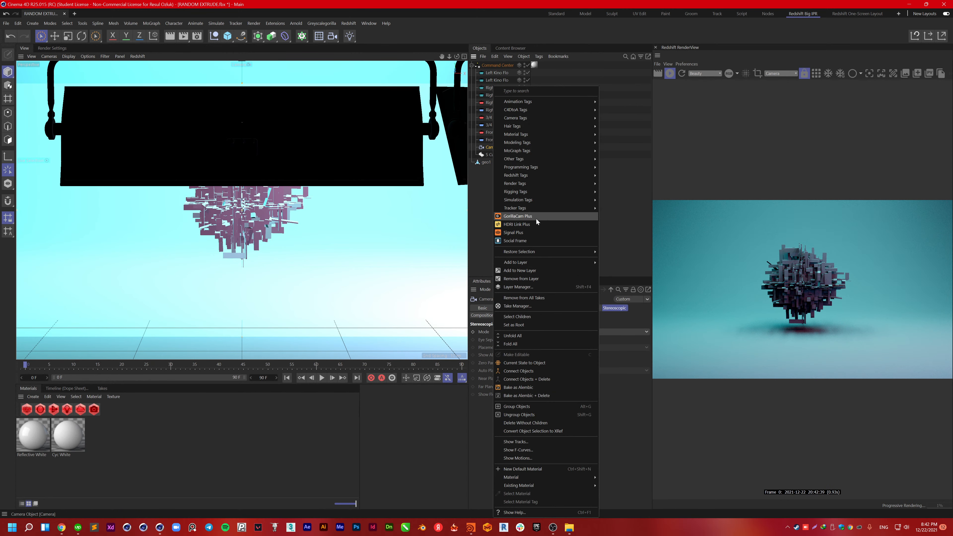
left_click(525, 241)
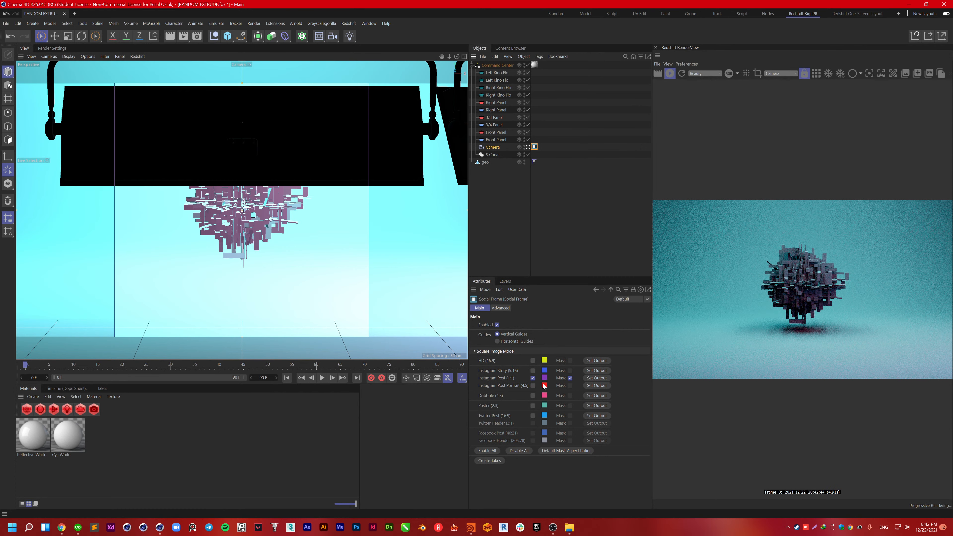
left_click(597, 378)
left_click(500, 290)
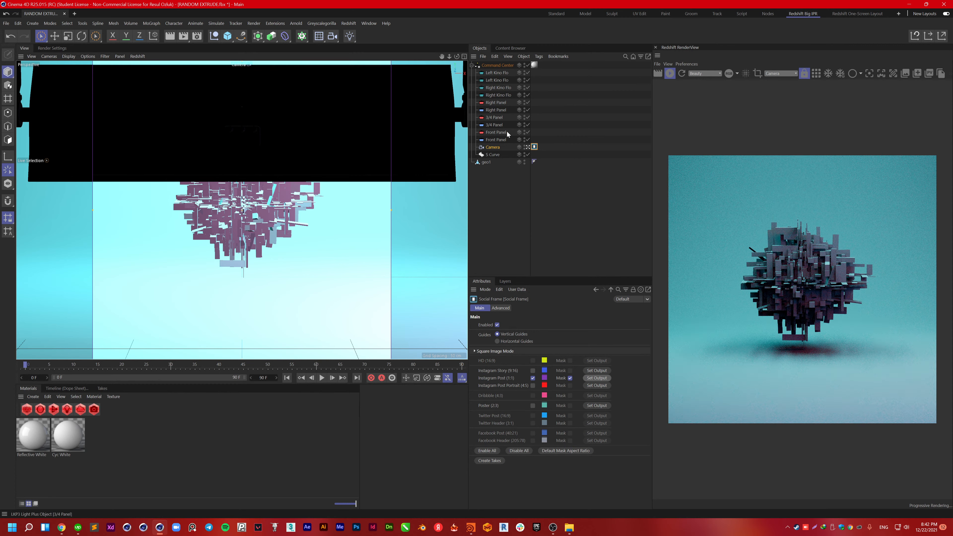
Step: Hide the Front Panel light in the viewport and raise geo1 higher in the frame
left_click(486, 163)
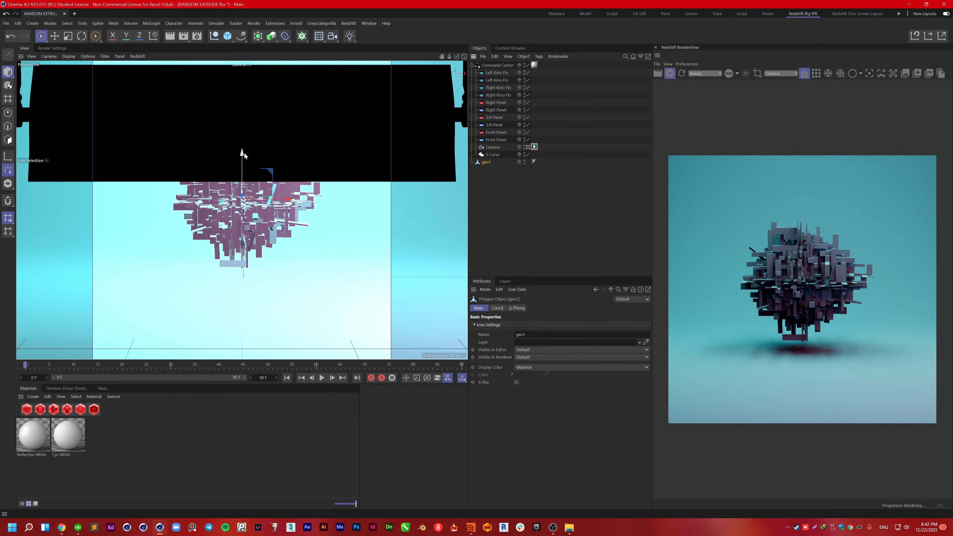
left_click(442, 133)
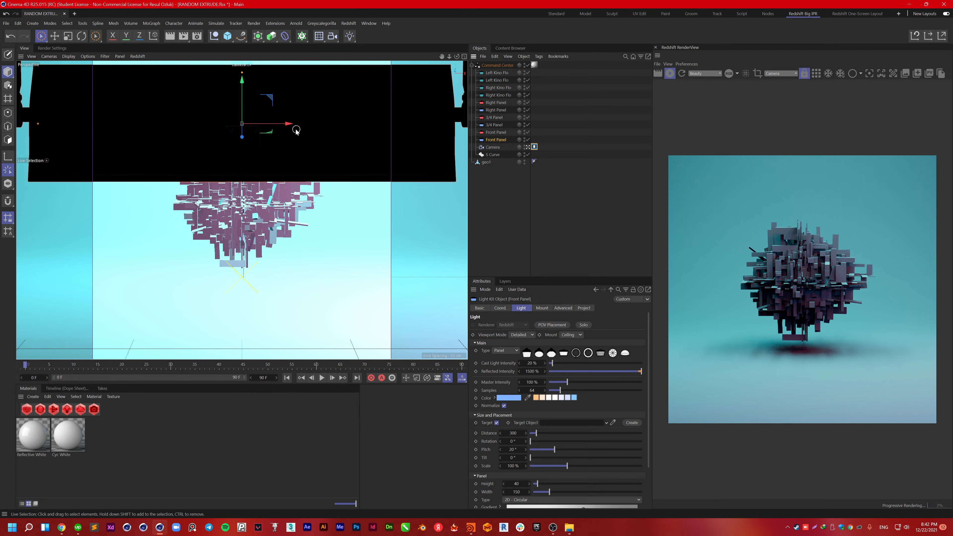
left_click_drag(294, 124, 306, 126)
key("ctrl+z")
left_click(496, 140)
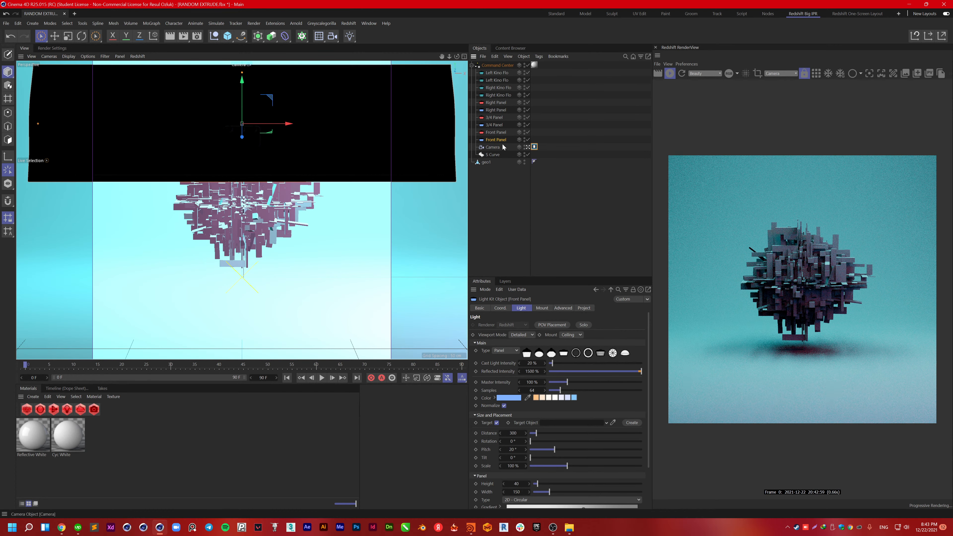
left_click(524, 138)
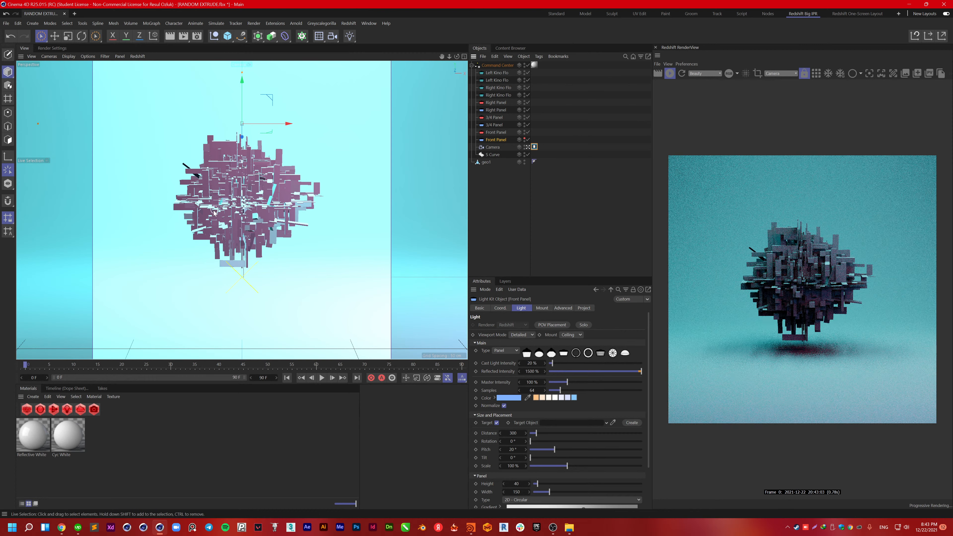
left_click(480, 164)
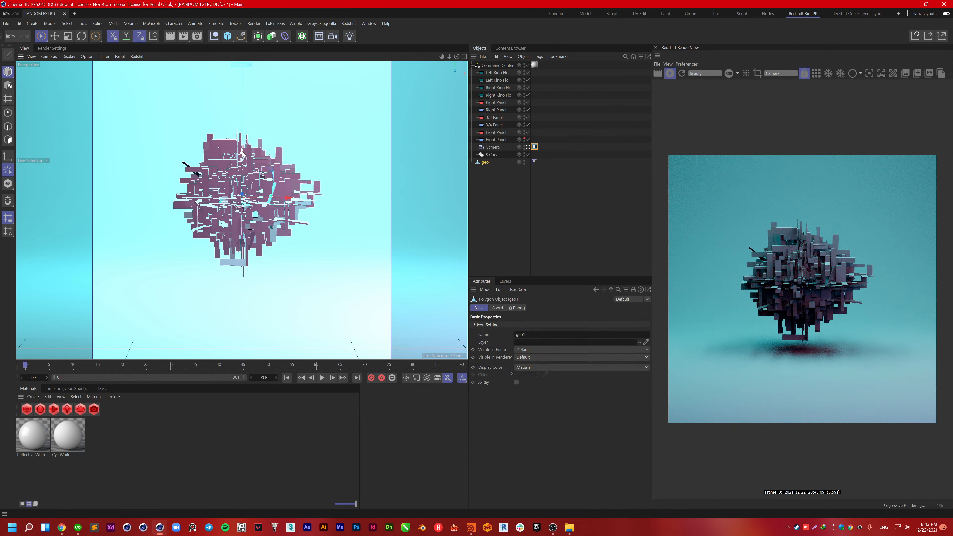
left_click_drag(243, 154, 240, 152)
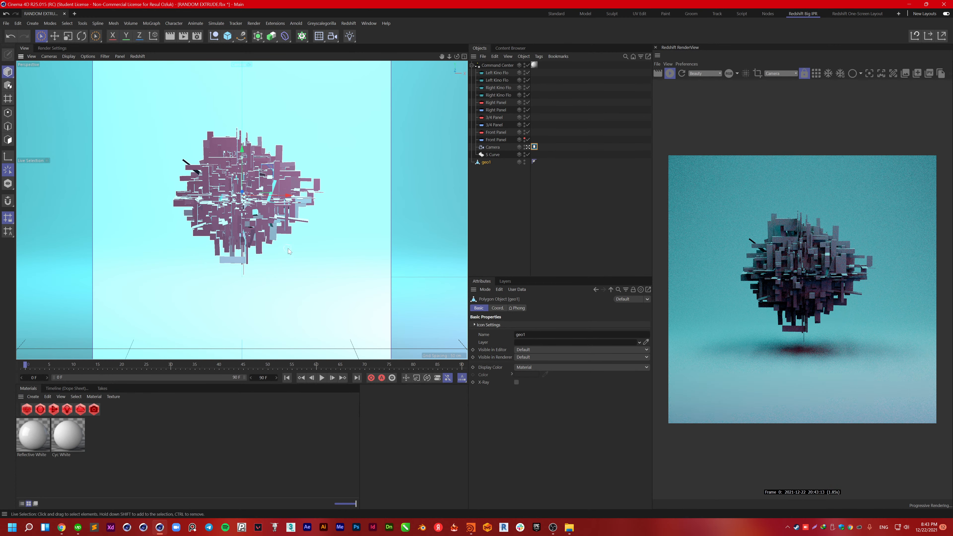
Step: Scale geo1 up to about 127% and lift it well higher along Y
key("t")
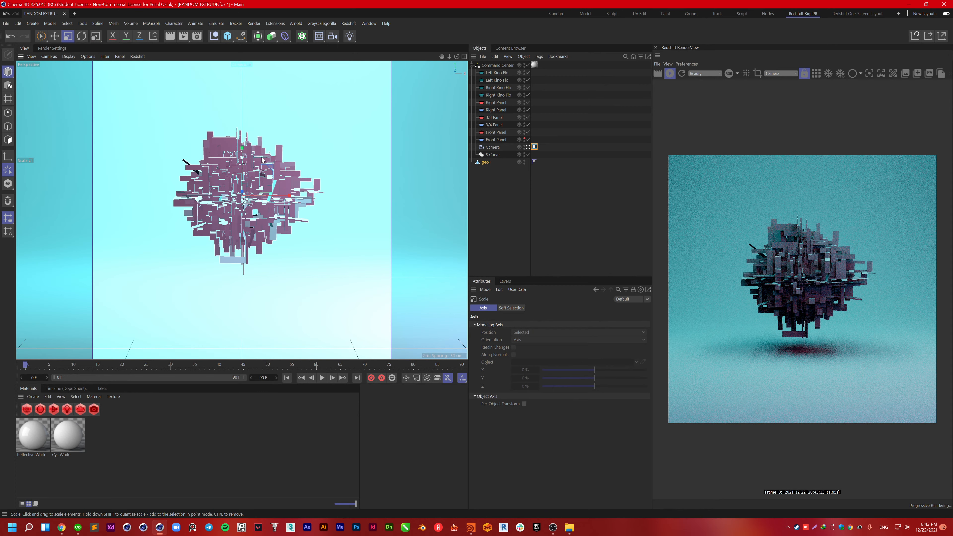
left_click_drag(261, 160, 515, 141)
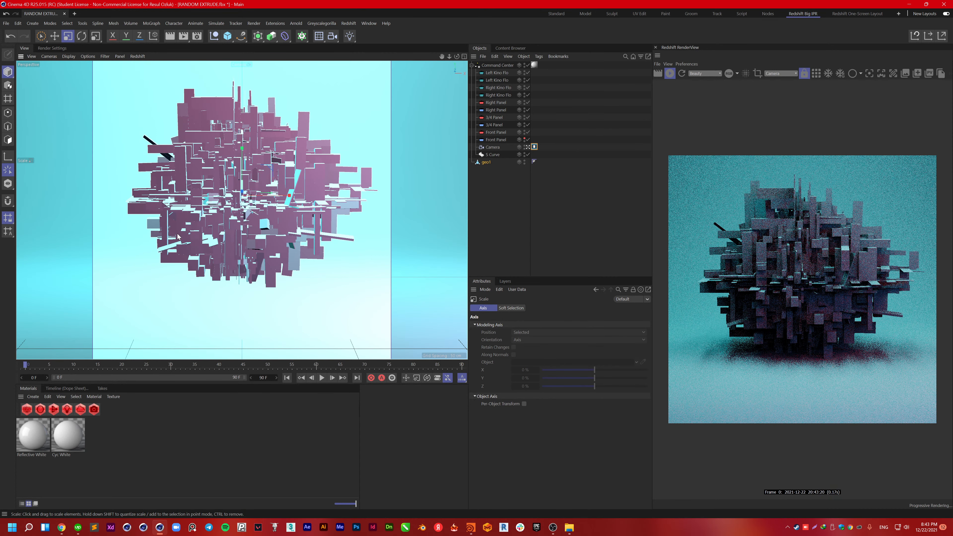
scroll(178, 237, "up", 4)
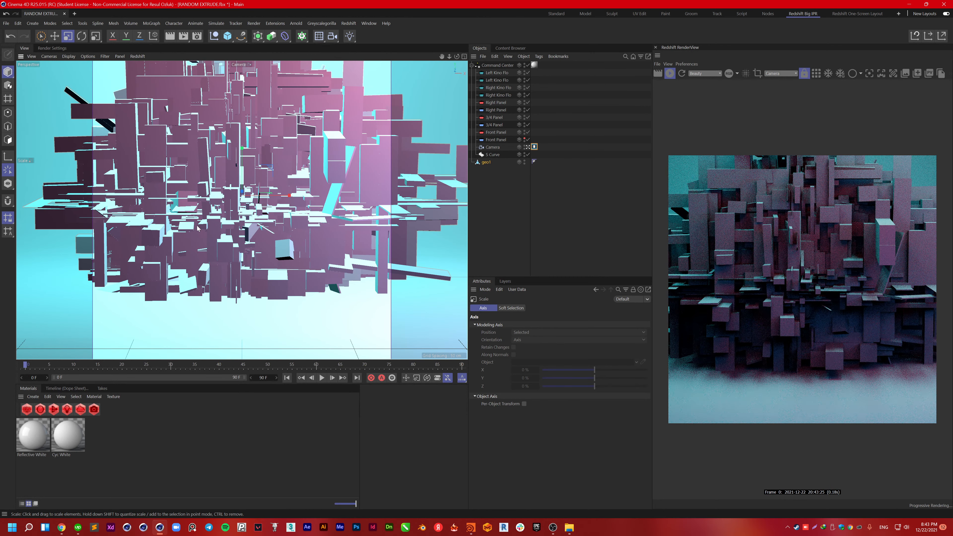
key("space")
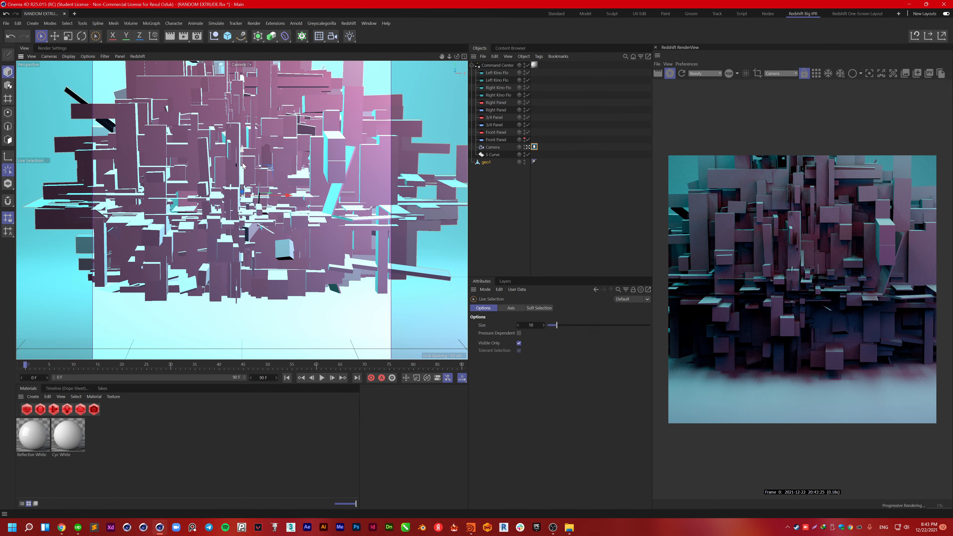
left_click_drag(242, 148, 242, 141)
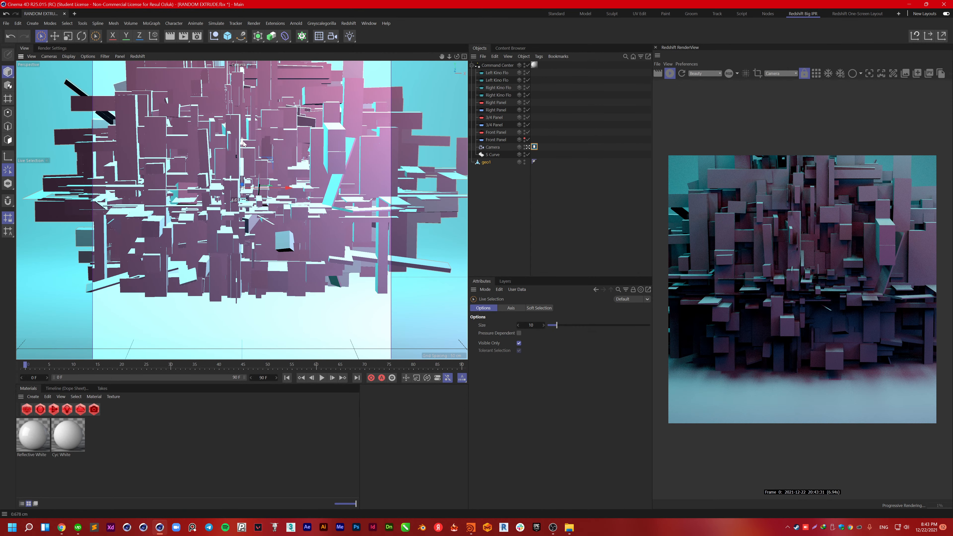
left_click_drag(244, 143, 243, 53)
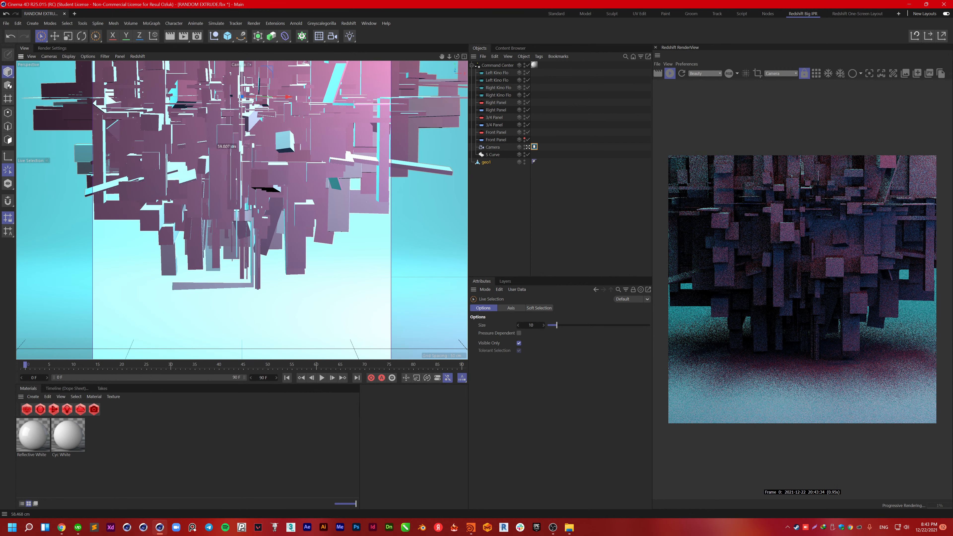
scroll(851, 377, "down", 2)
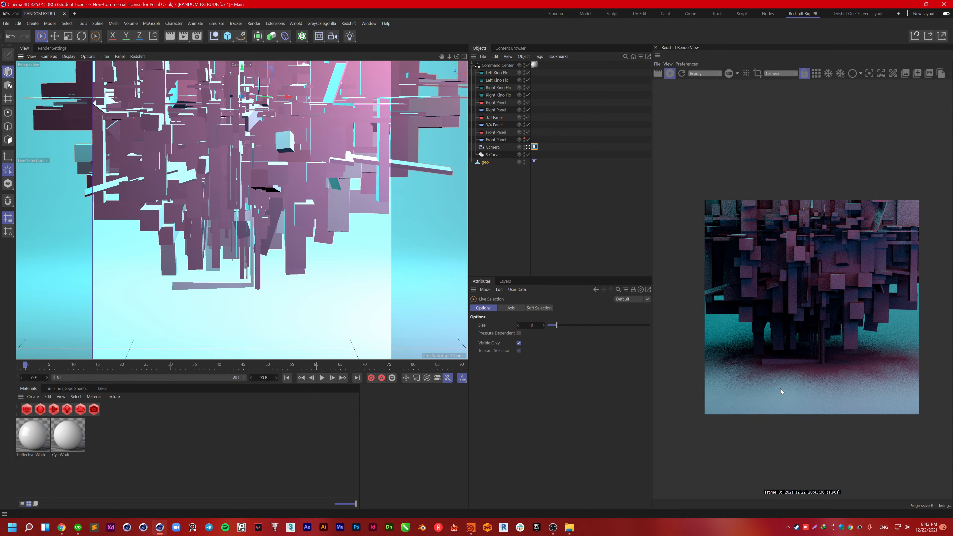
scroll(781, 389, "up", 1)
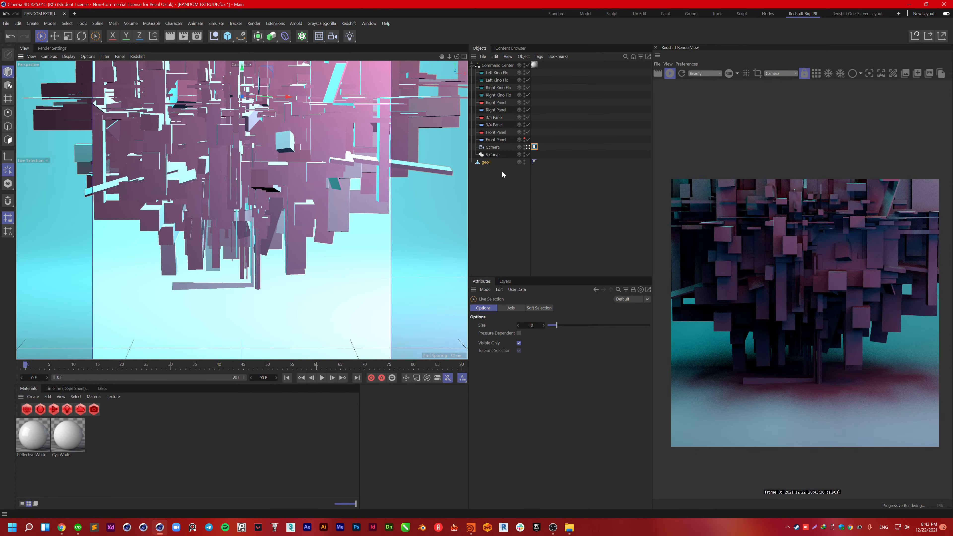
Step: Stop looking through the scene Camera and orbit around the studio set
left_click(527, 147)
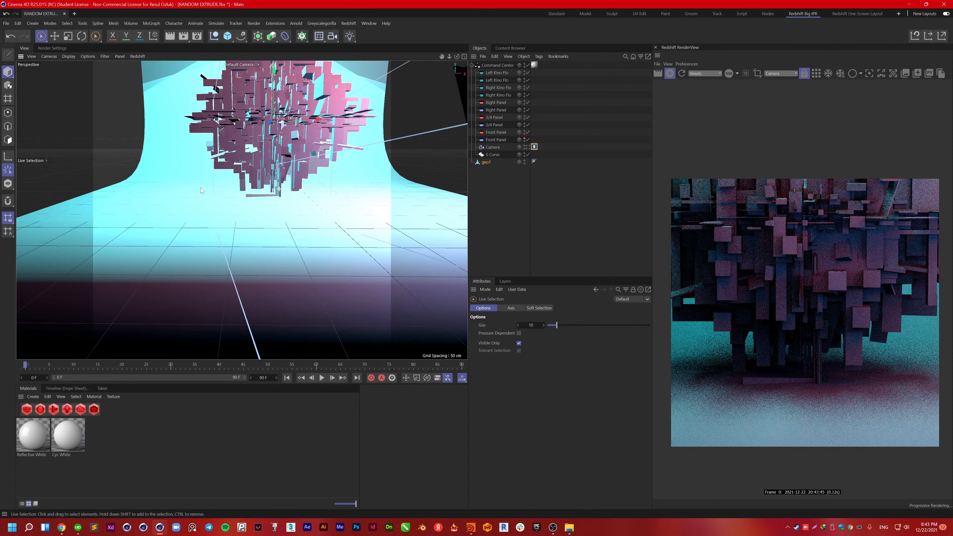
scroll(285, 192, "down", 5)
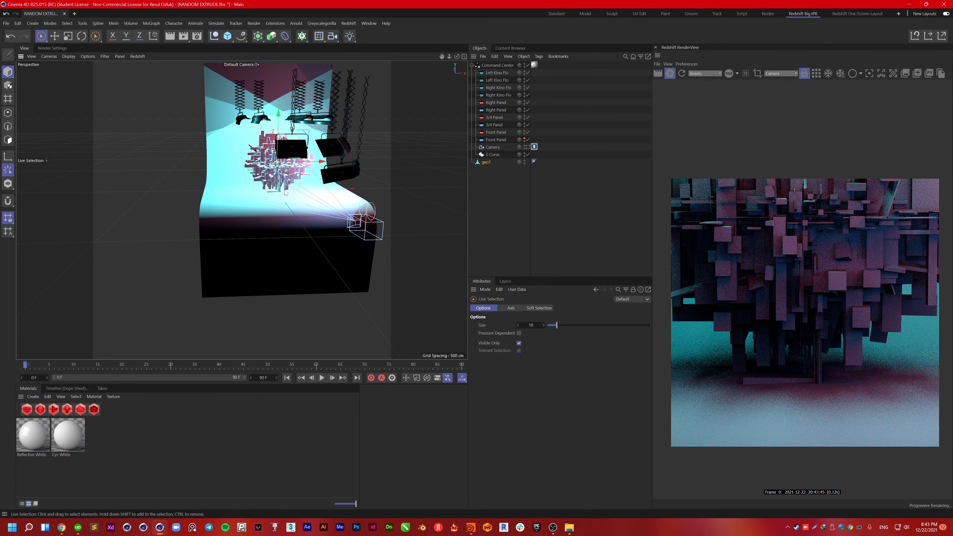
left_click_drag(285, 192, 272, 192, "alt")
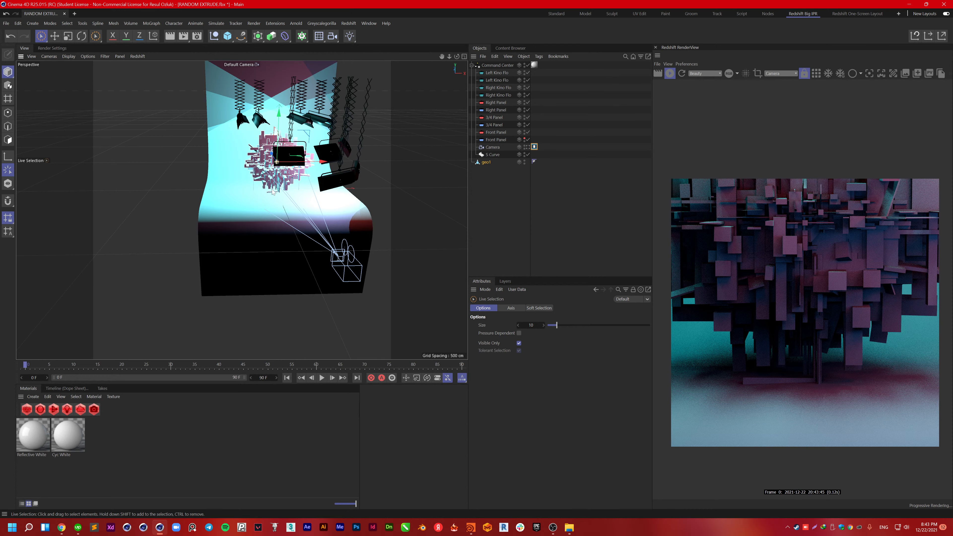
scroll(272, 192, "up", 5)
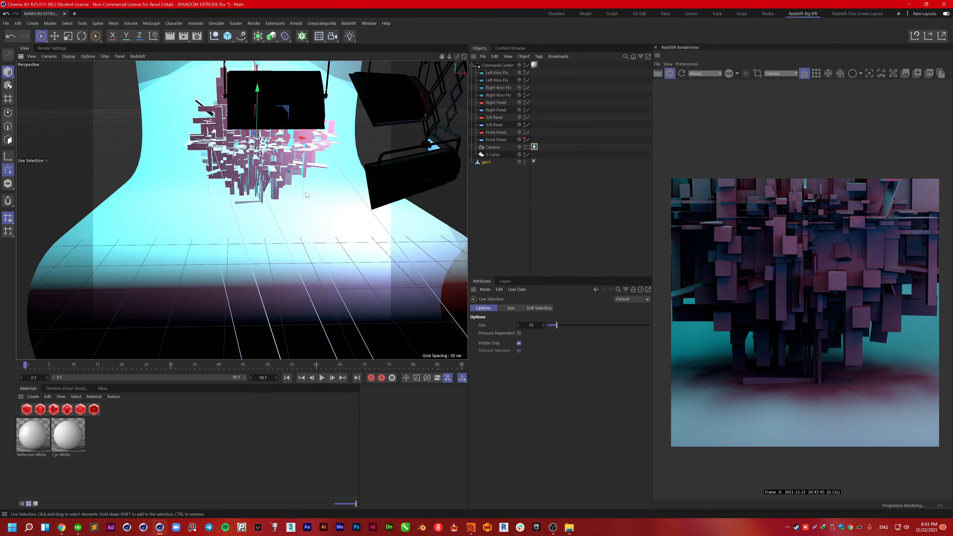
left_click_drag(312, 185, 327, 178, "alt")
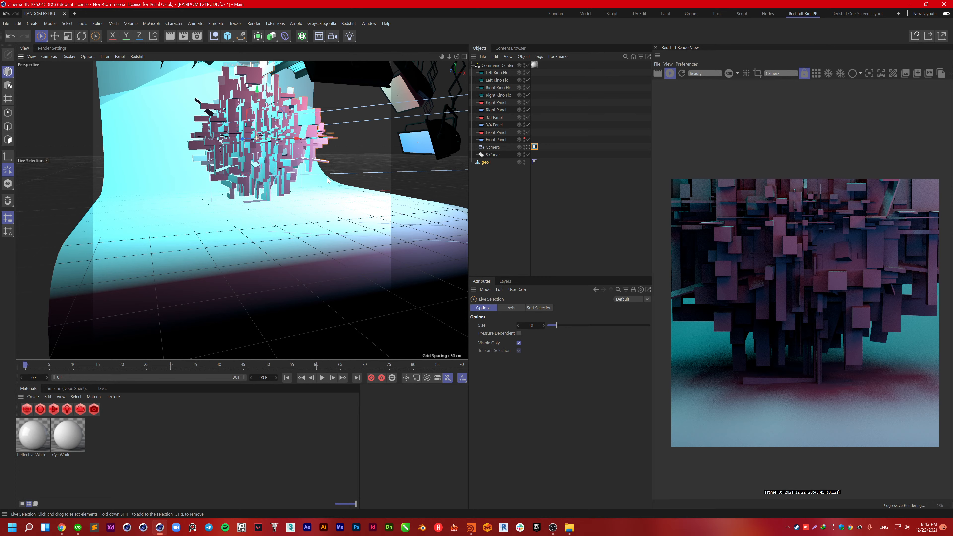
left_click_drag(327, 177, 433, 120, "alt")
Step: Swing the 3/4 Panel light down to 6.704° pitch and tilt the Front Panel light to 37°
left_click(434, 126)
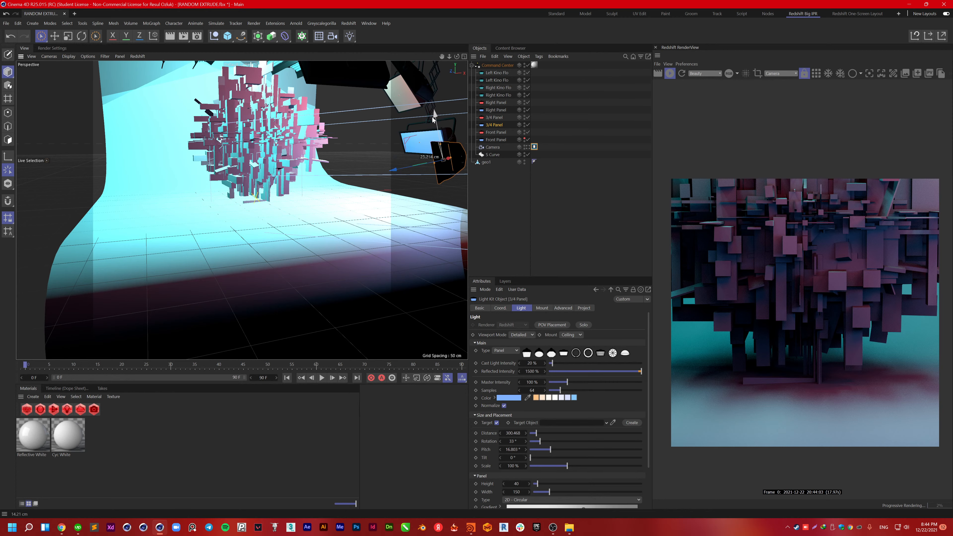
left_click_drag(434, 119, 436, 155)
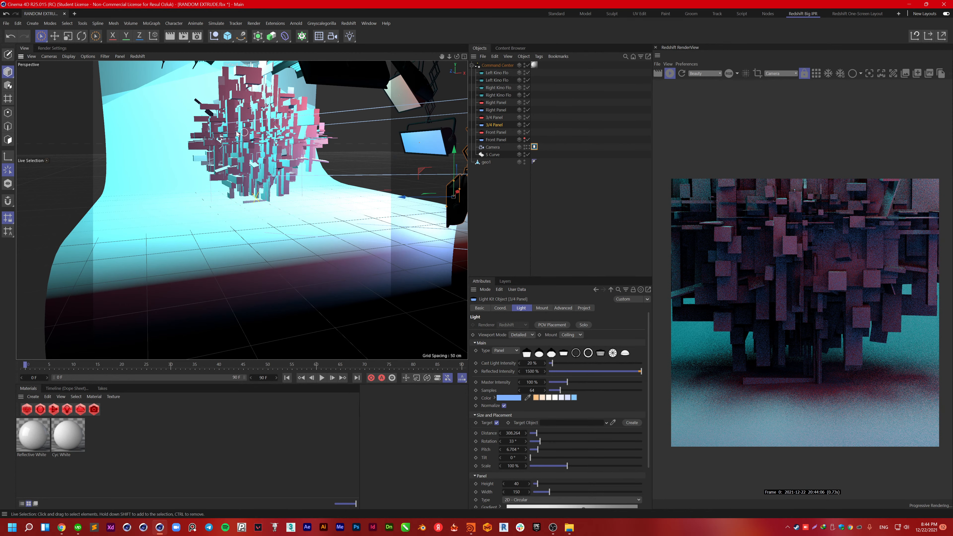
scroll(264, 178, "down", 4)
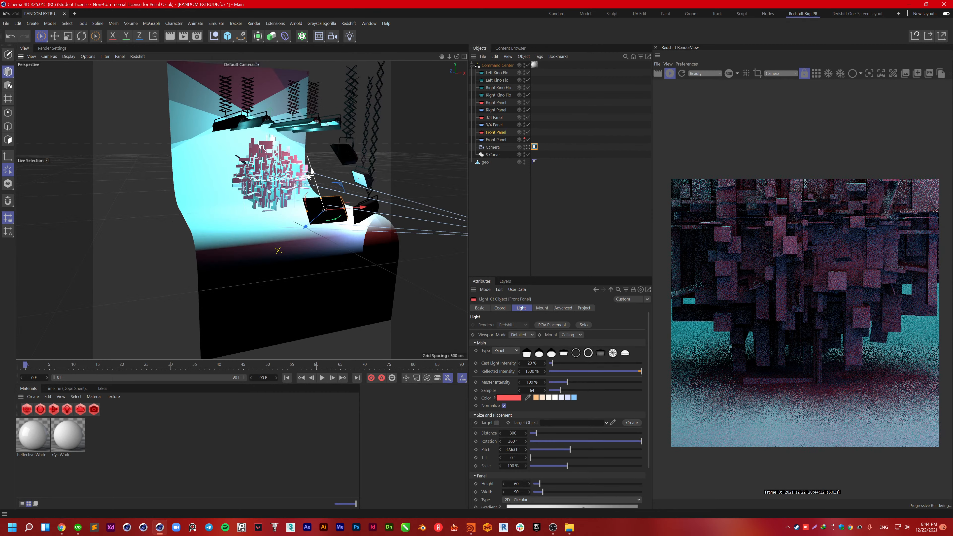
left_click_drag(309, 176, 328, 199)
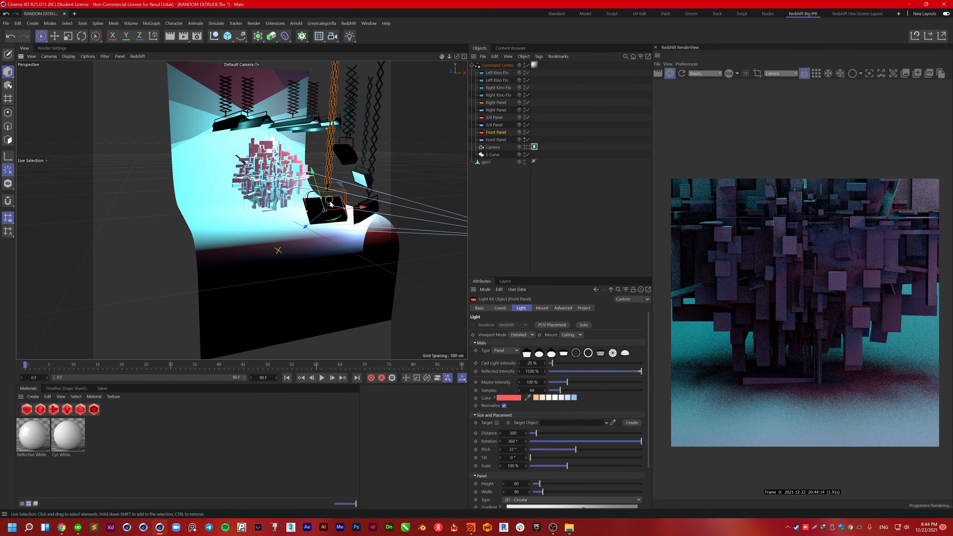
Step: Orbit the stage again and bring up Redshift's list of light types
key("r")
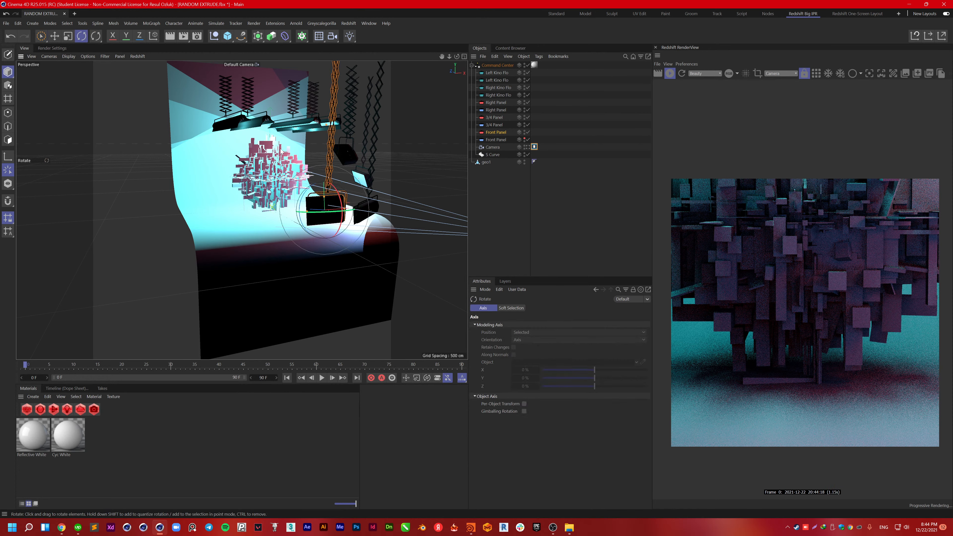
left_click_drag(262, 144, 247, 138, "alt")
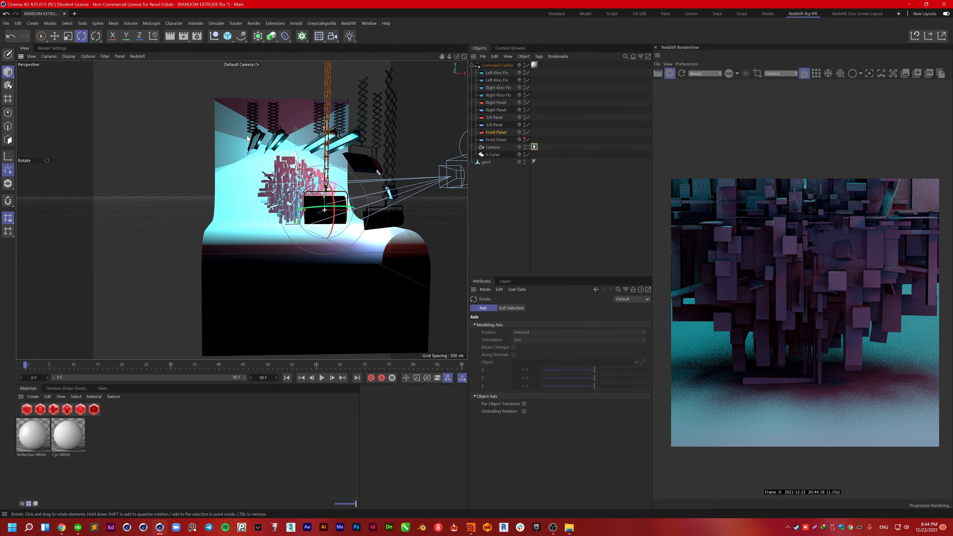
left_click_drag(247, 138, 238, 135, "alt")
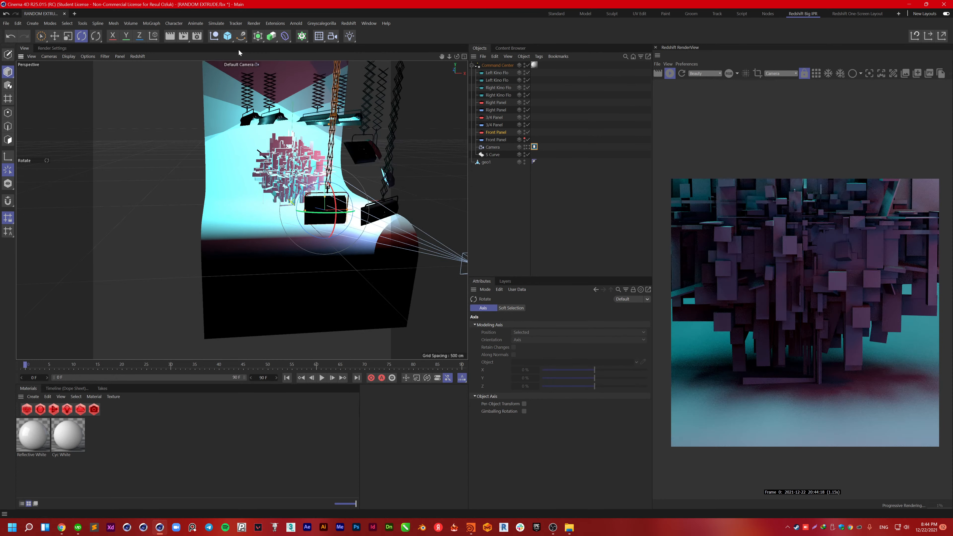
left_click(346, 24)
mouse_move(360, 45)
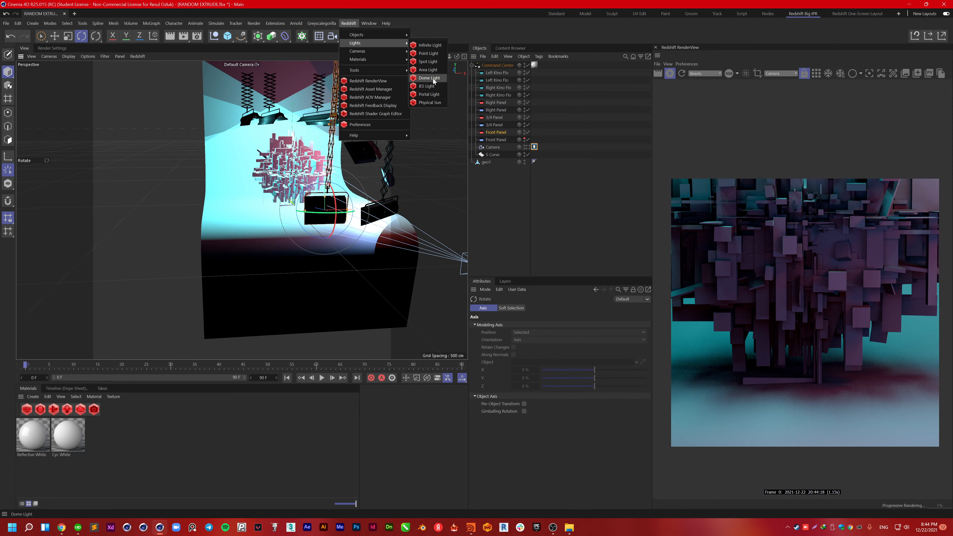
Step: Add an RS Portal Light, move it to the set's left side and angle it toward the set
left_click(429, 94)
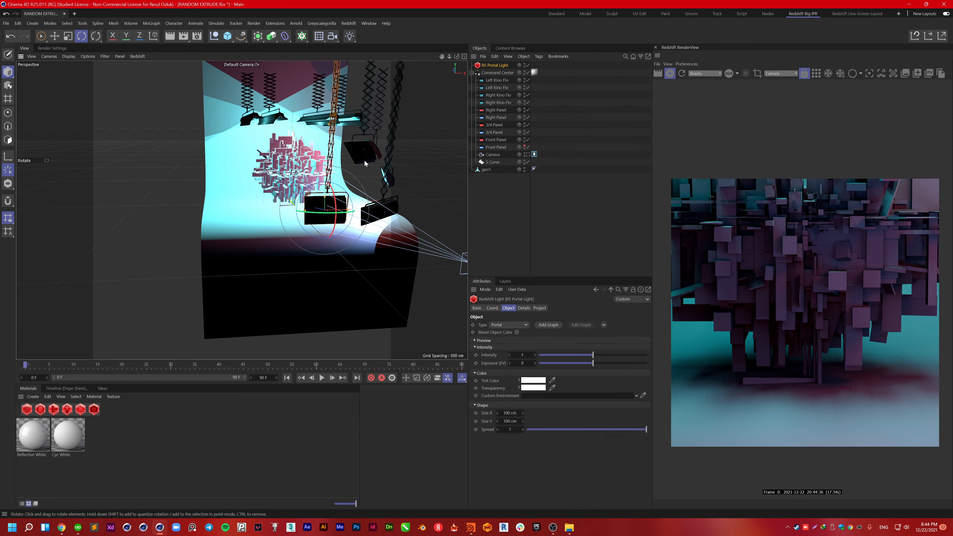
key("space")
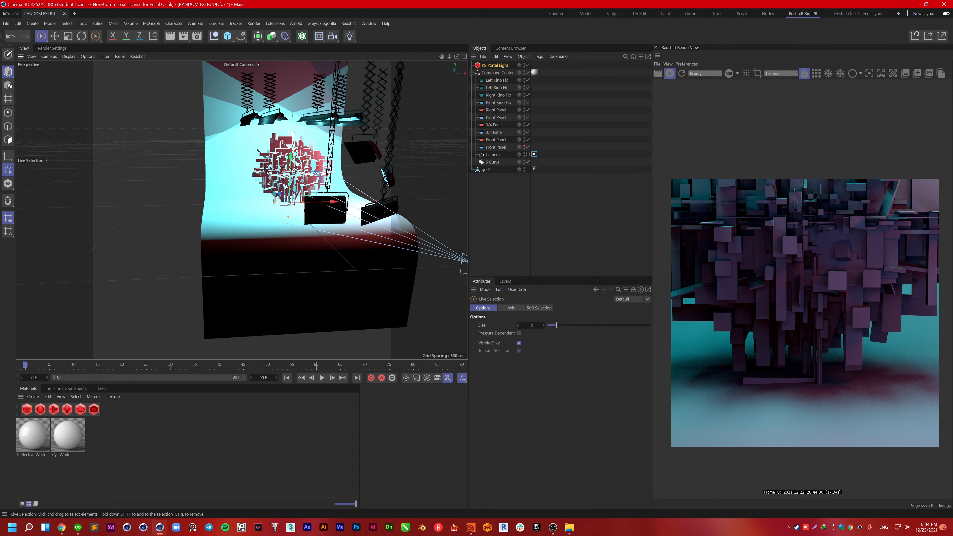
left_click_drag(296, 165, 209, 169)
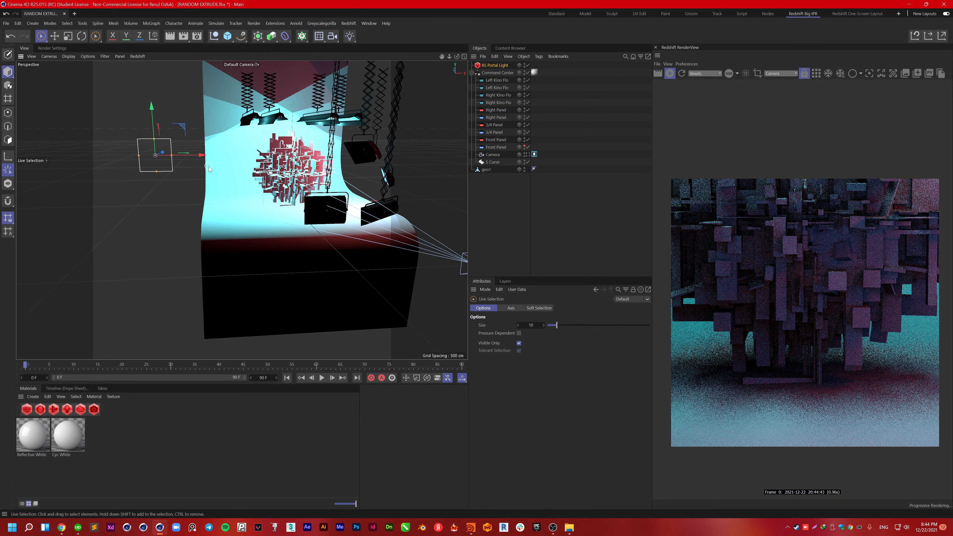
key("space")
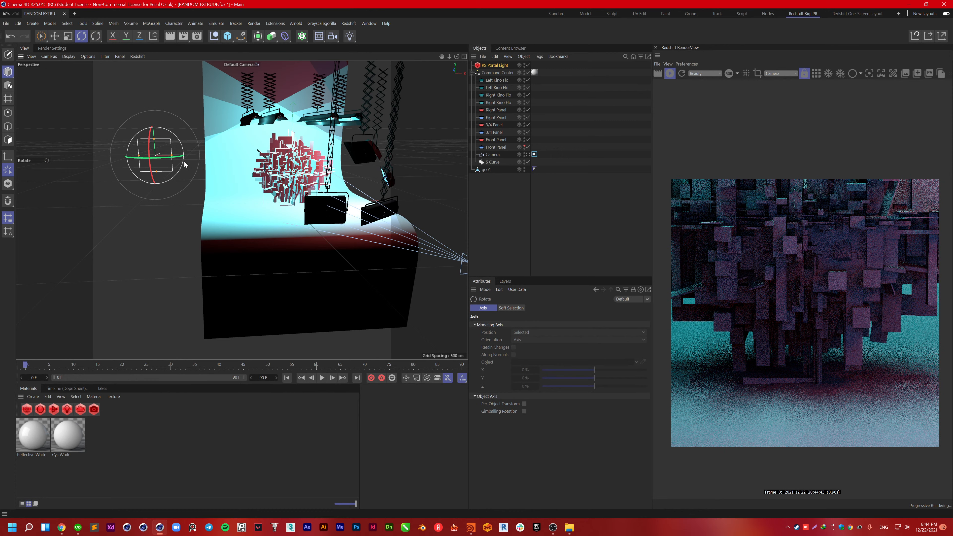
left_click_drag(184, 164, 132, 162)
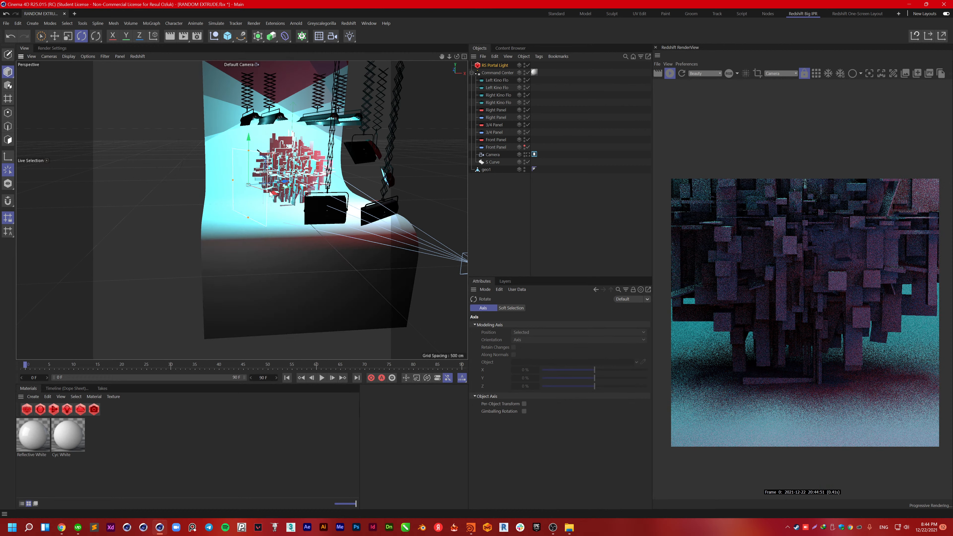
key("space")
left_click_drag(270, 194, 253, 183)
key("space")
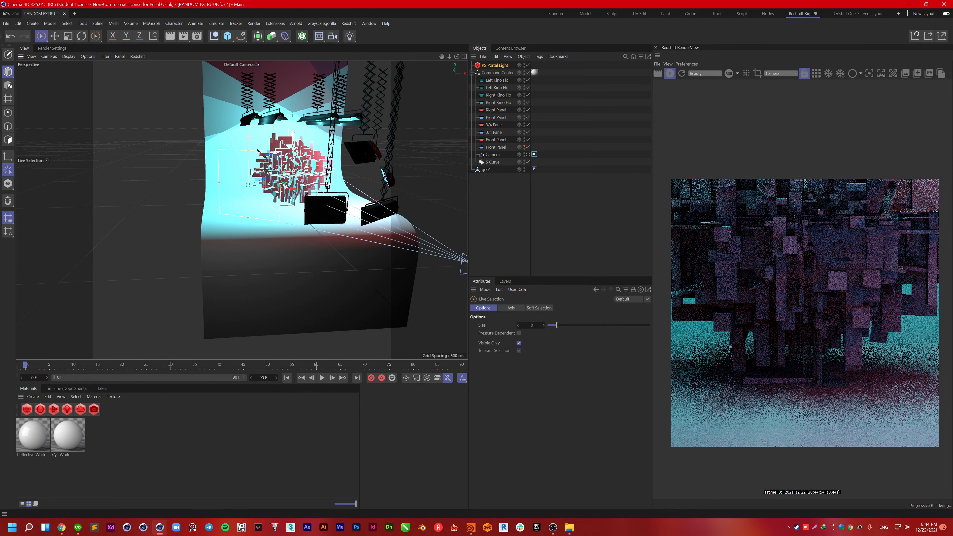
left_click_drag(250, 169, 250, 204)
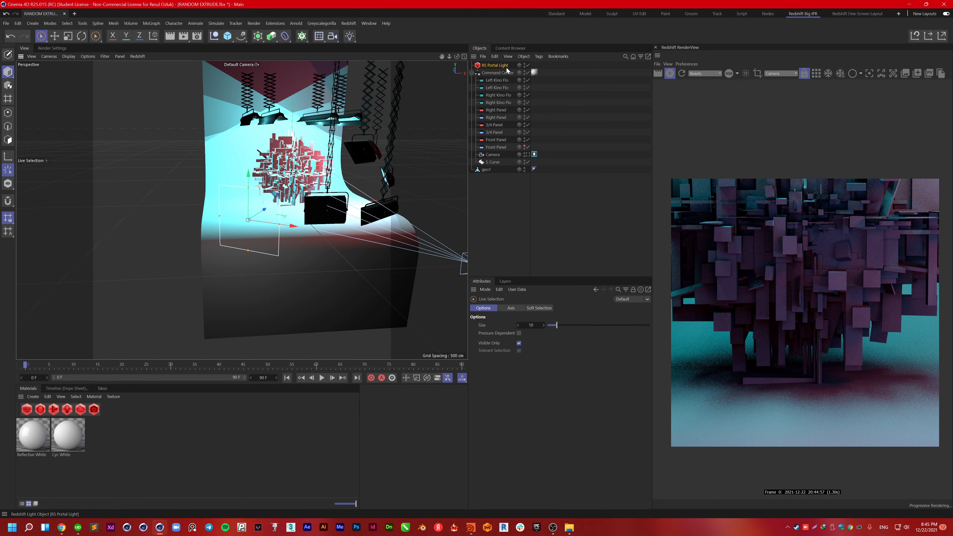
Step: Raise the portal light's intensity to 1.266 and exposure to 3.897, then push it deeper and lower
left_click(506, 66)
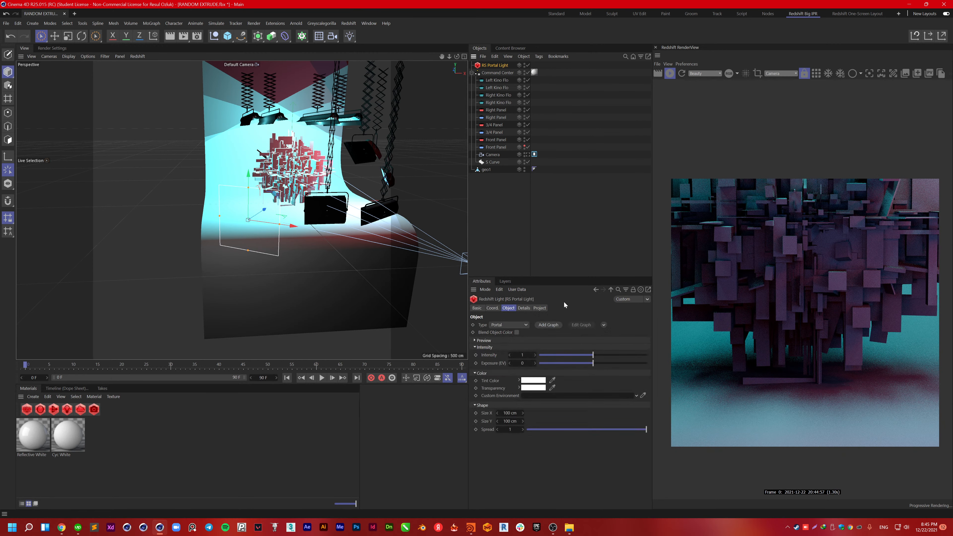
left_click_drag(593, 354, 608, 354)
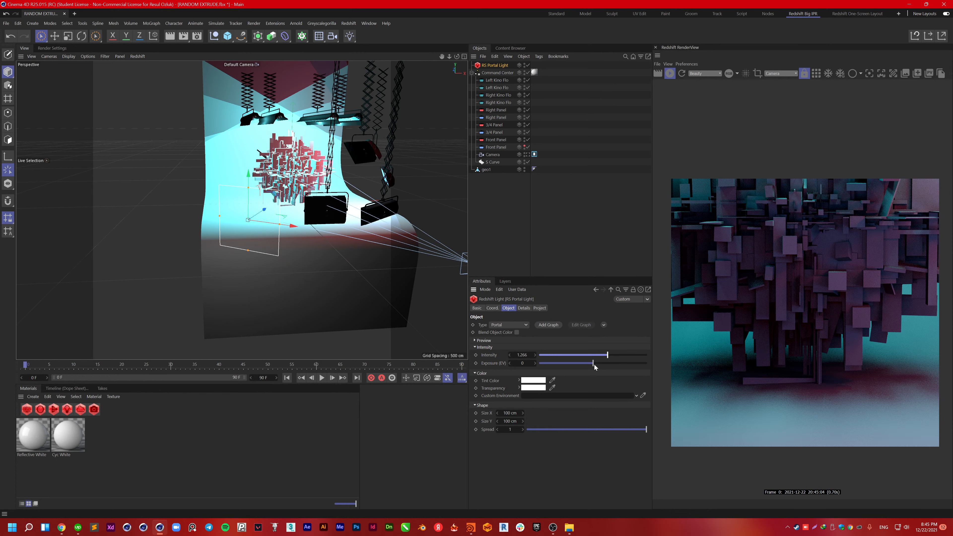
left_click_drag(593, 363, 614, 363)
left_click_drag(254, 207, 234, 222, "alt")
left_click_drag(283, 216, 387, 261)
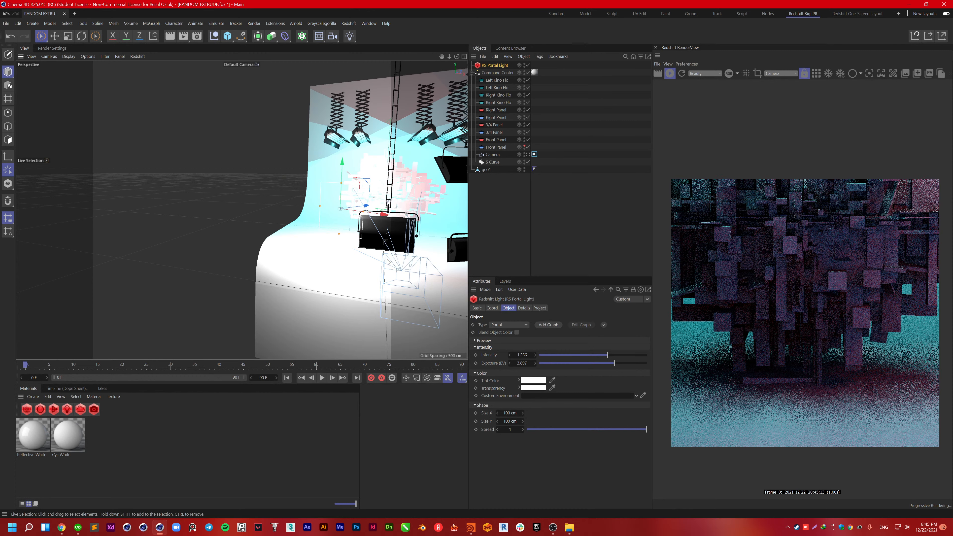
left_click_drag(388, 262, 389, 209, "alt")
left_click_drag(275, 162, 179, 231)
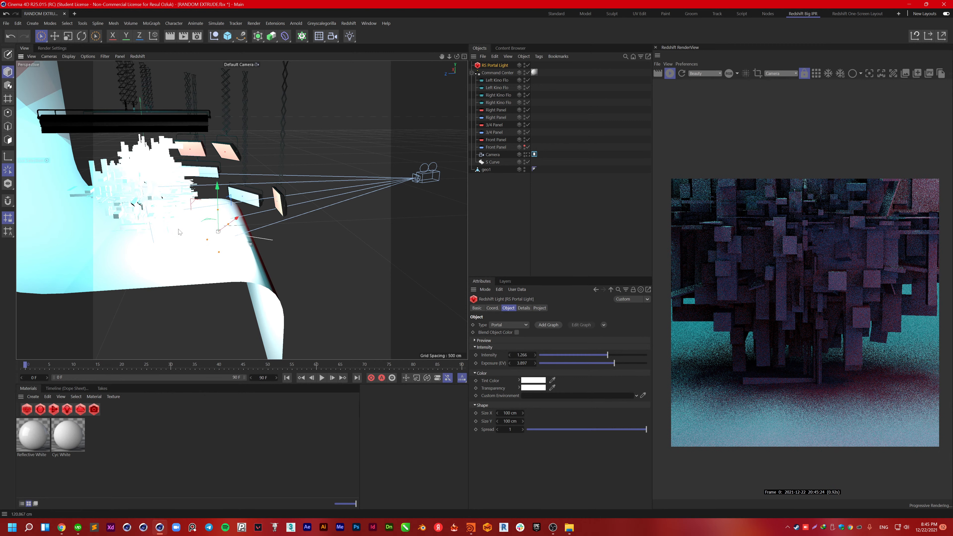
Step: Delete the portal light and add an RS Dome Light
key("Delete")
left_click(321, 24)
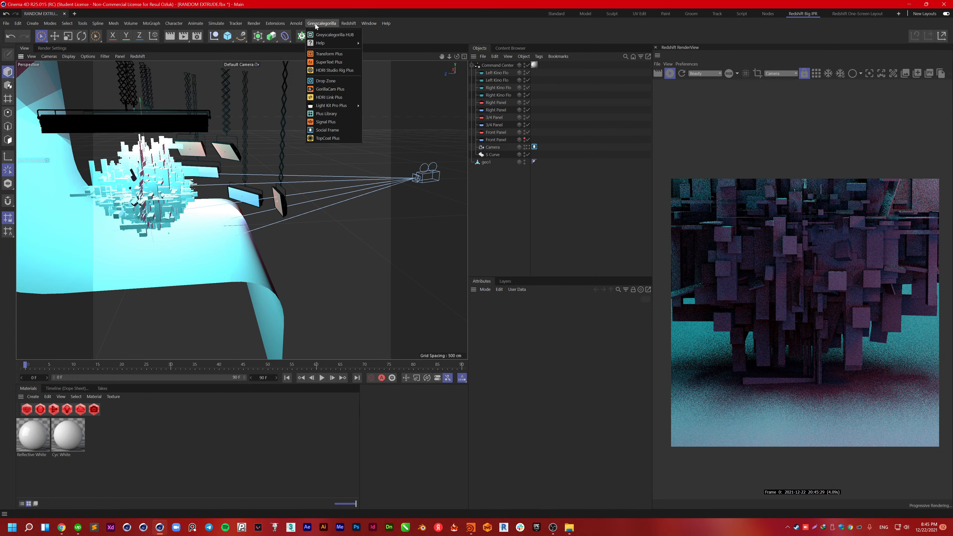
mouse_move(335, 107)
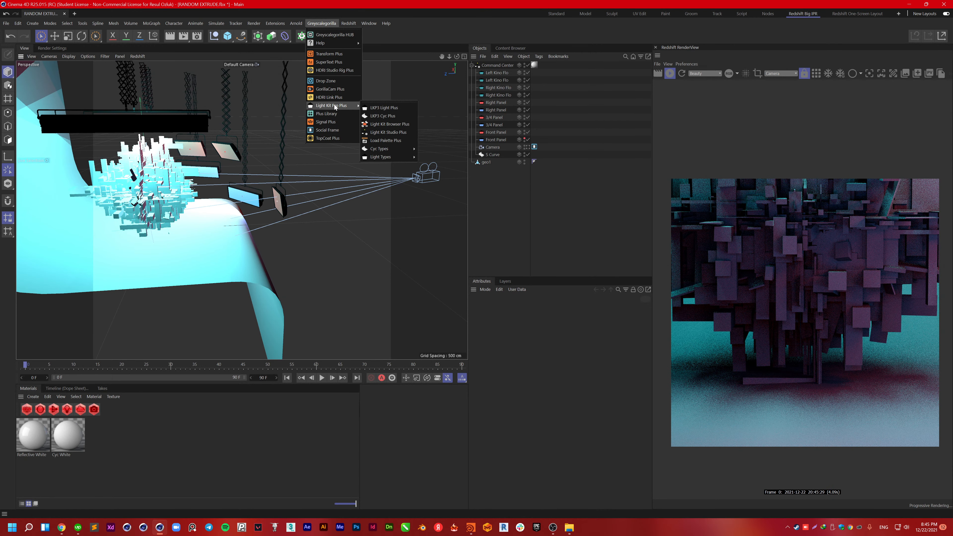
mouse_move(342, 23)
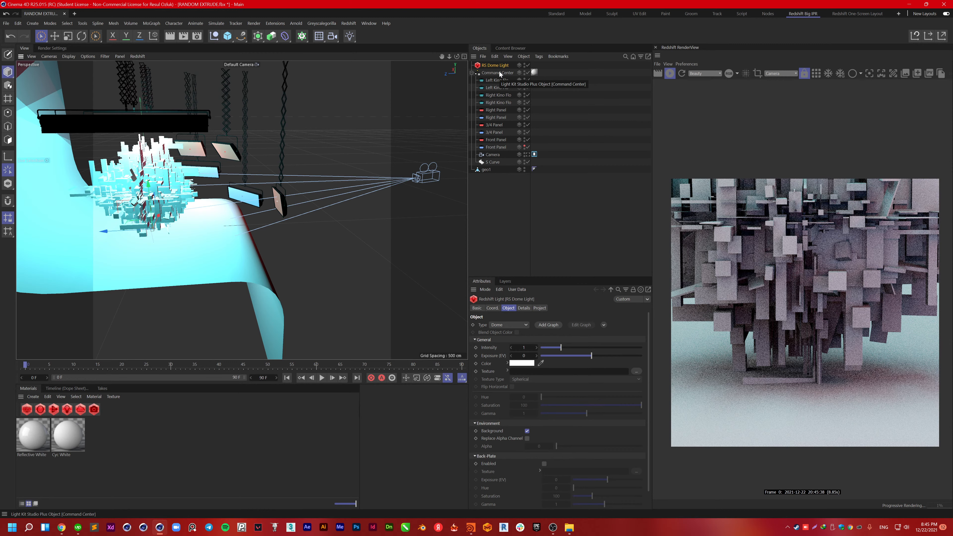
Step: Attach an HDRI Link Plus tag to the dome light and show its settings
right_click(499, 71)
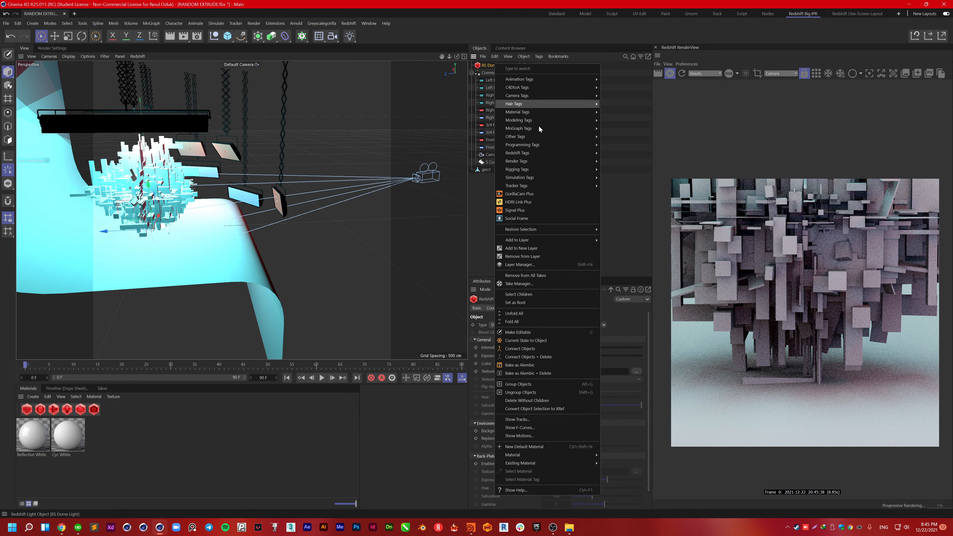
left_click(519, 203)
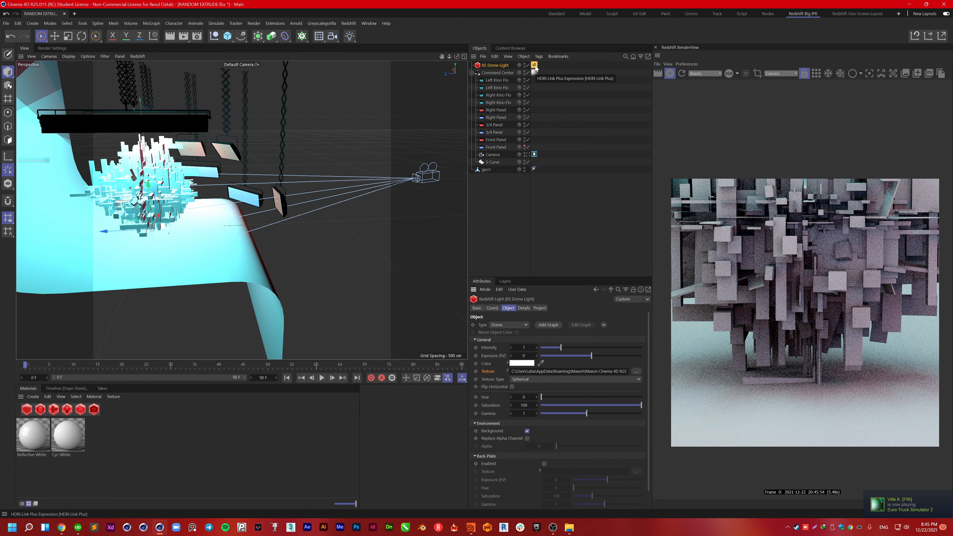
left_click(534, 65)
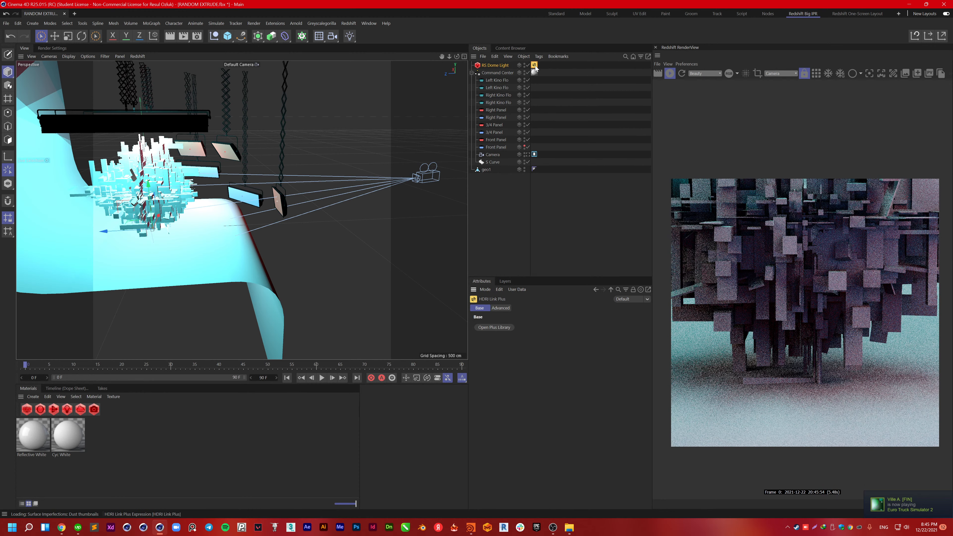
Step: Browse the Plus Library's Modern Industrial HDRIs, then select the cyc backdrop and geo1
left_click(494, 327)
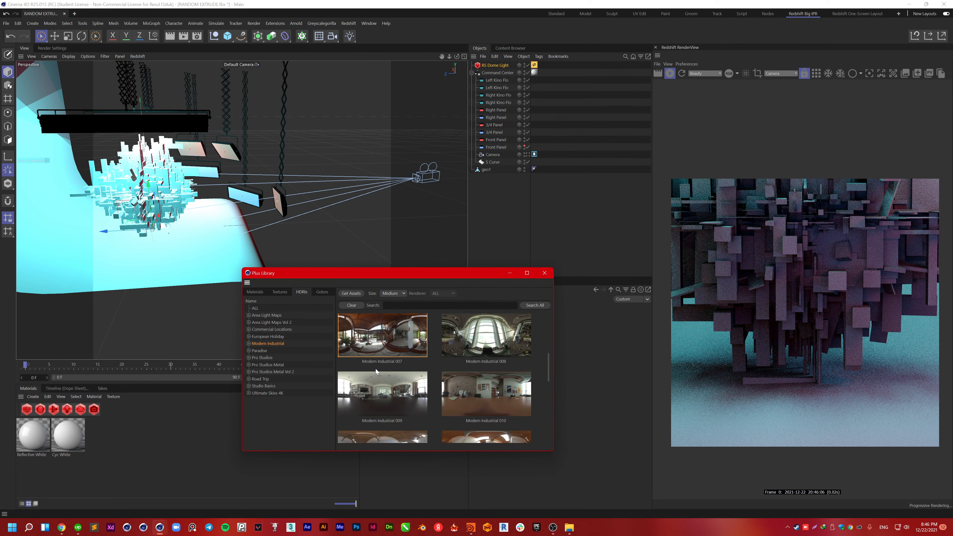
left_click(159, 248)
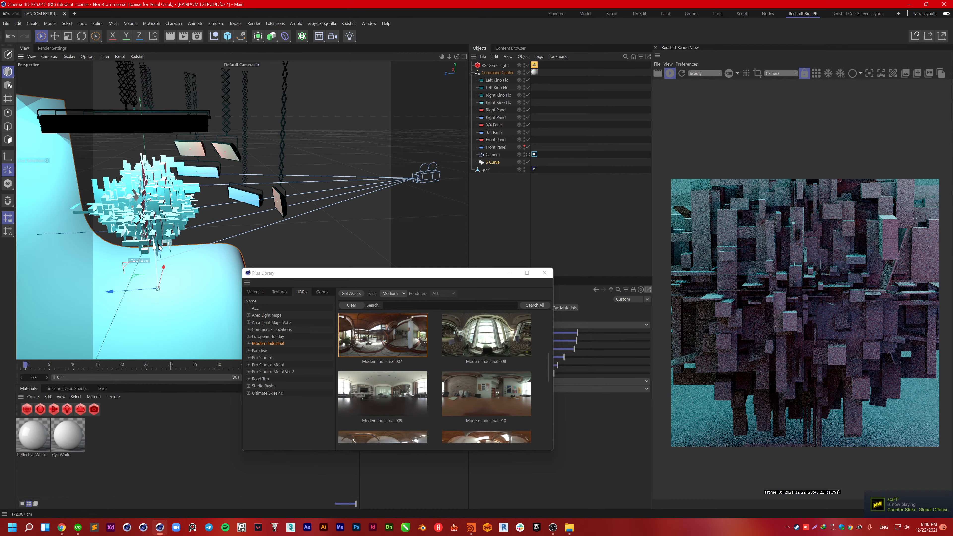
left_click(120, 208)
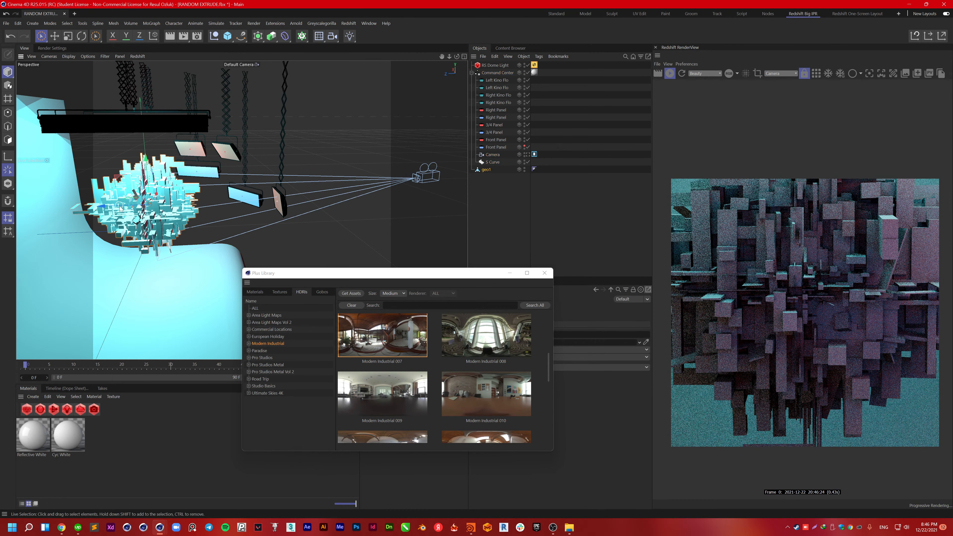
Step: Lower geo1 and give it a white RS Material with 0.26 reflection roughness
left_click_drag(146, 160, 154, 178)
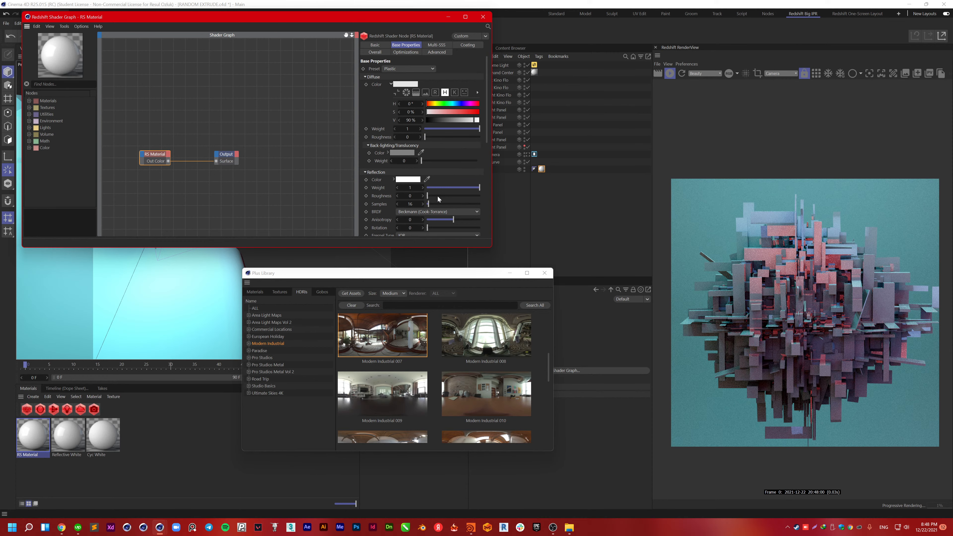
left_click_drag(438, 197, 462, 198)
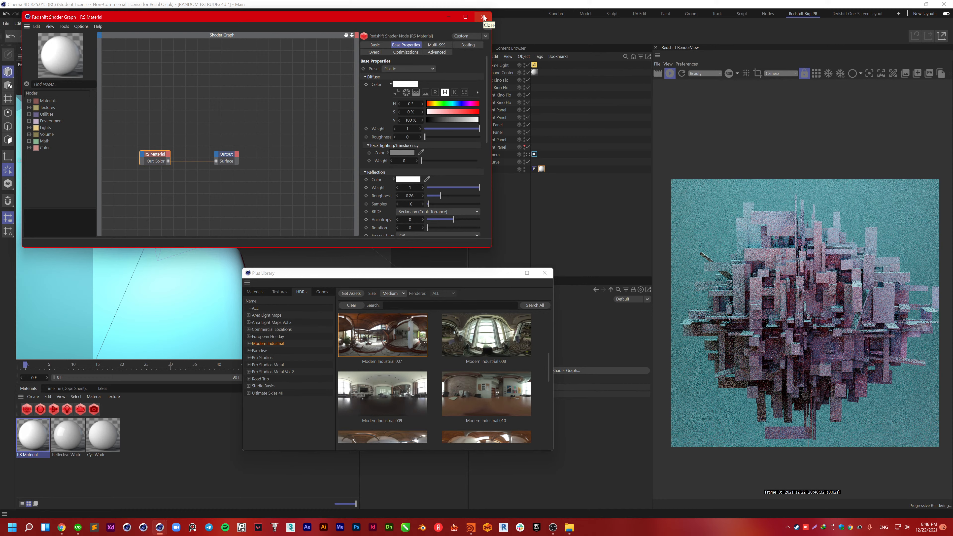
left_click(483, 17)
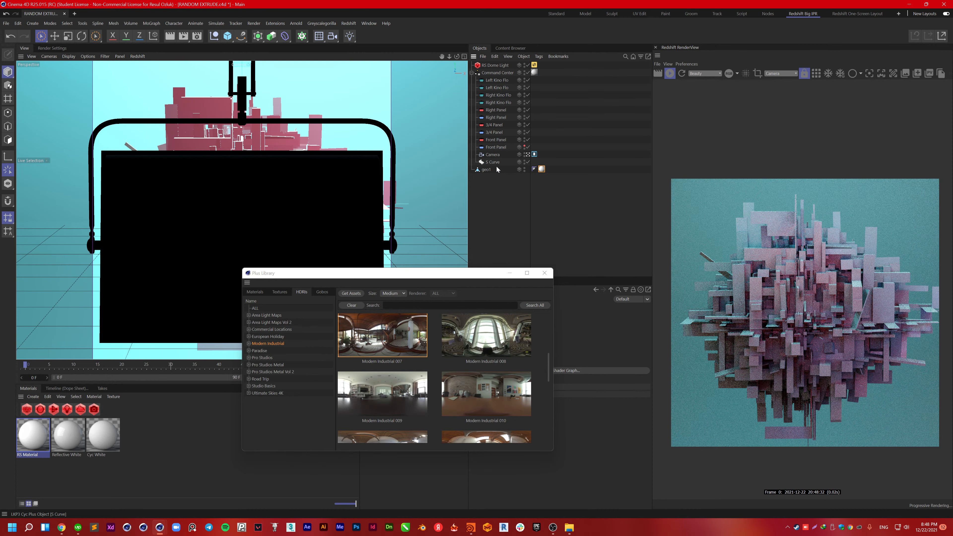
Step: Apply the Pro Studios Metal Vol 2 'Vol2 19 Env' HDRI and return to the main scene window
left_click(292, 221)
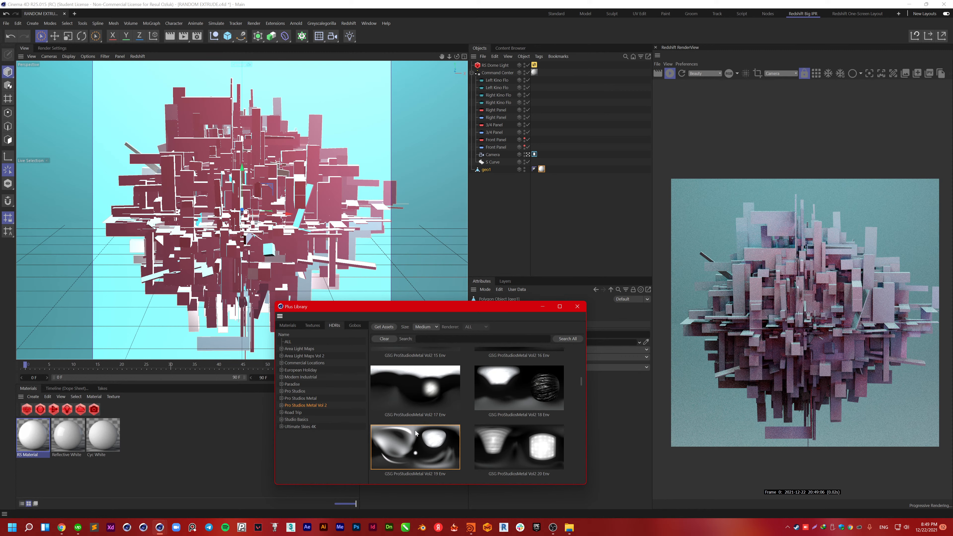
left_click(676, 327)
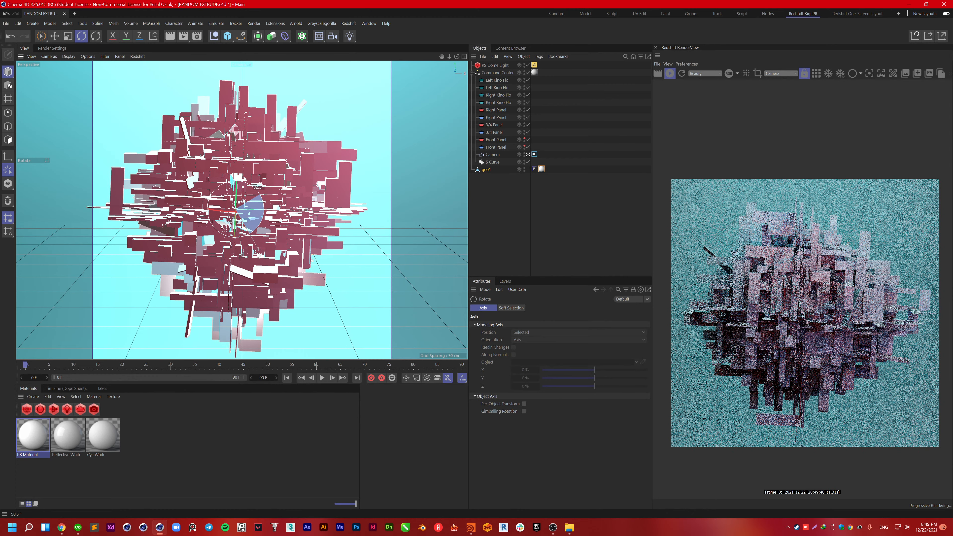
Step: Turn geo1 to a new angle, rescale it, and return to Live Selection
left_click_drag(258, 256, 292, 208)
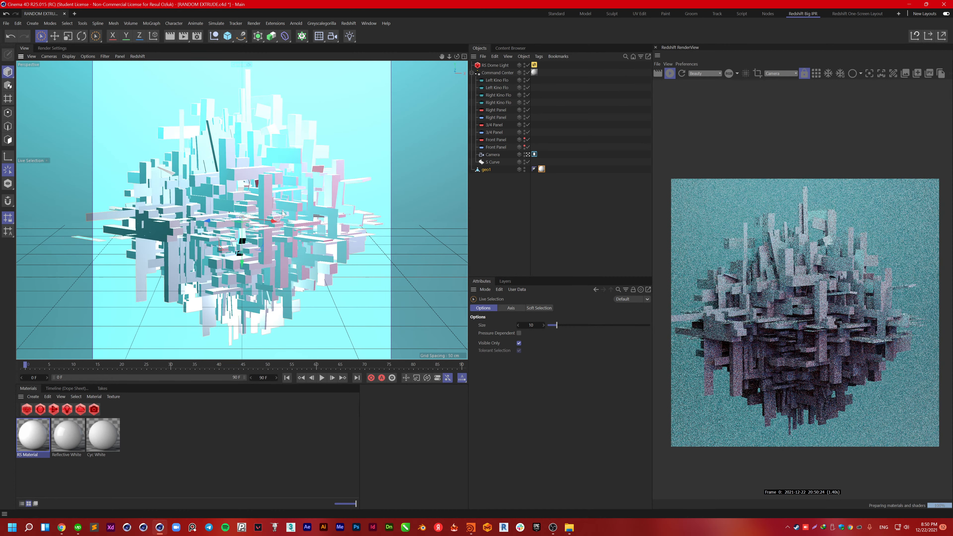
key("t")
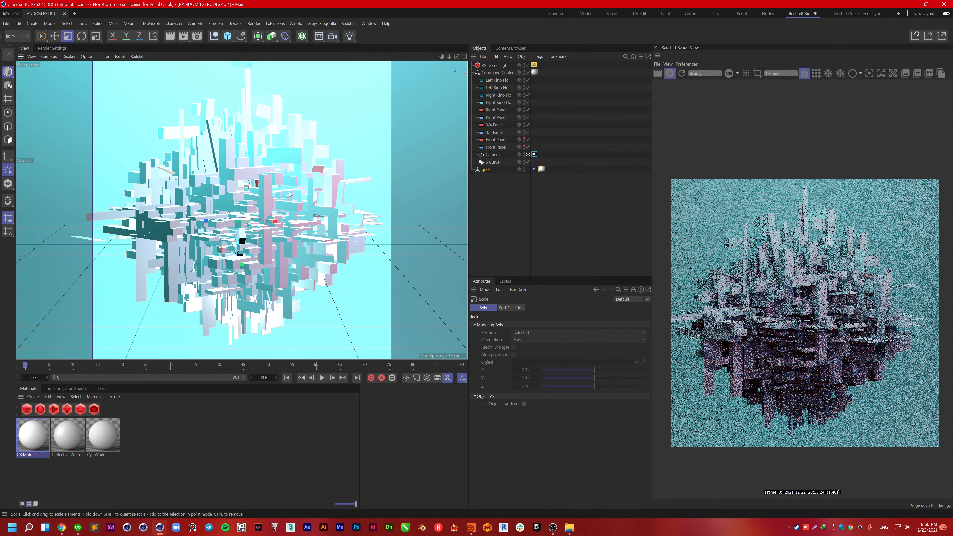
key("space")
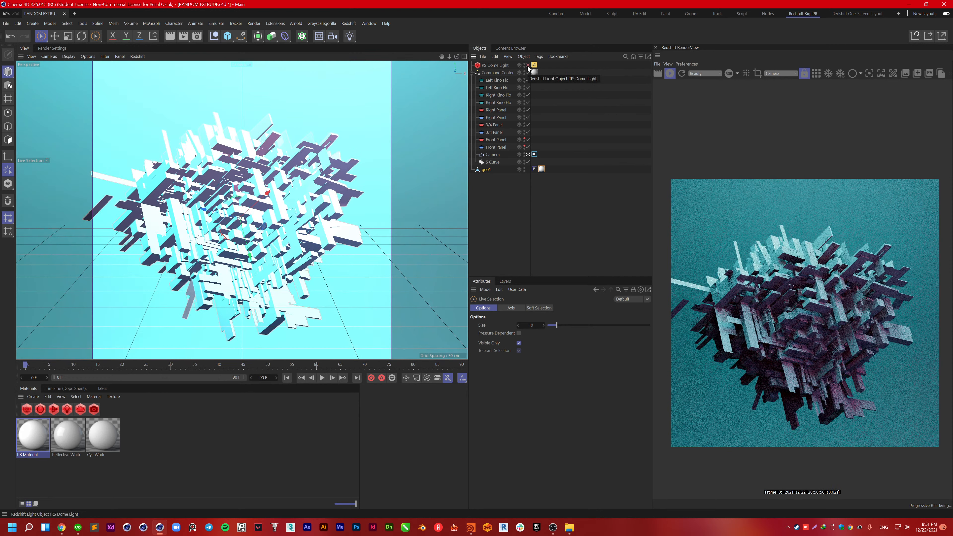
Step: Slide geo1 to a new position and delete the five stray points at its left corner
left_click_drag(206, 209, 216, 211)
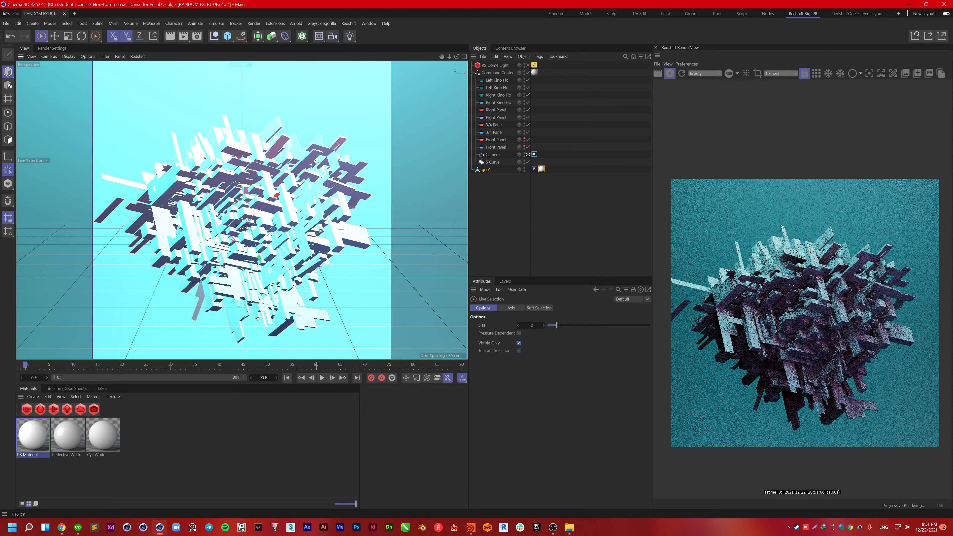
left_click_drag(215, 212, 254, 244)
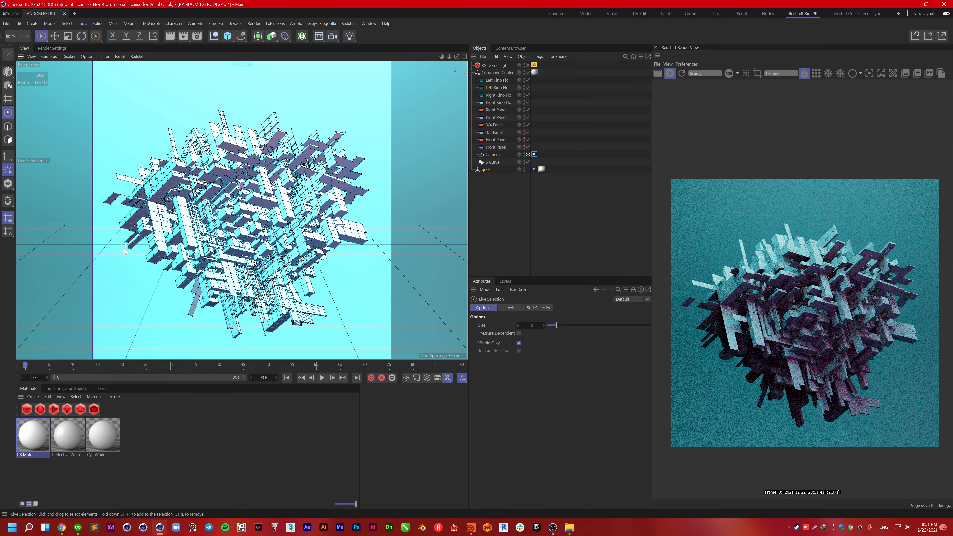
left_click(111, 199)
key("Delete")
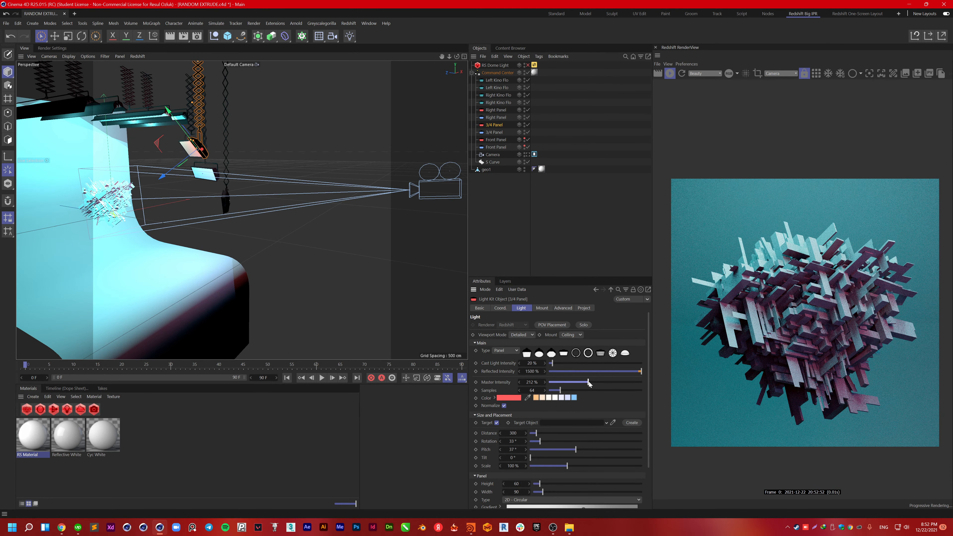
Step: Add a Redshift area light with exposure about -8, then dismiss the graphics driver error
left_click(349, 23)
mouse_move(362, 43)
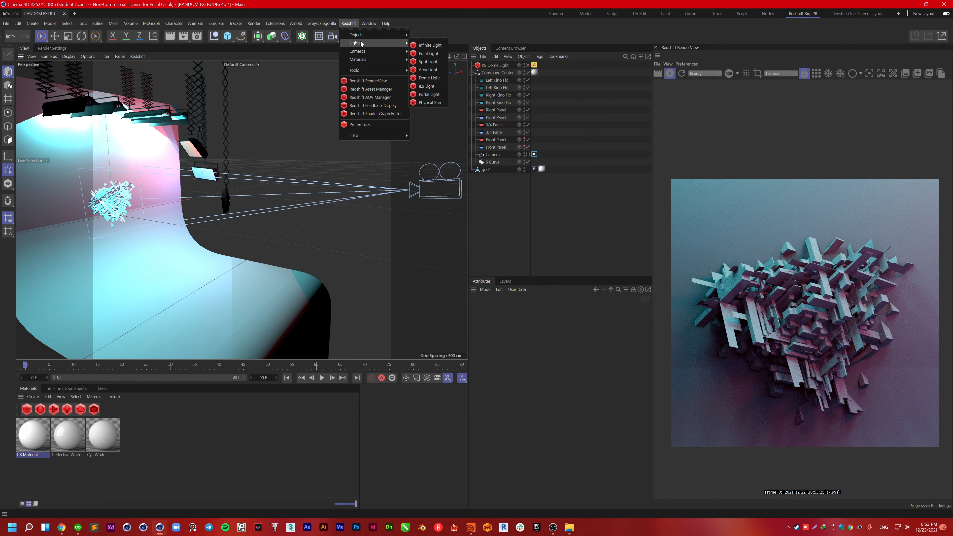
left_click(427, 69)
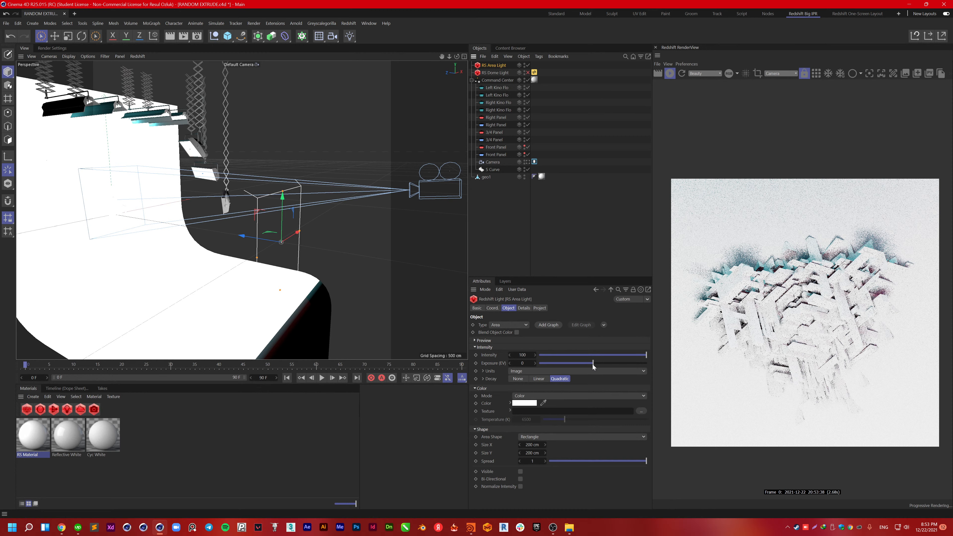
left_click_drag(593, 364, 550, 363)
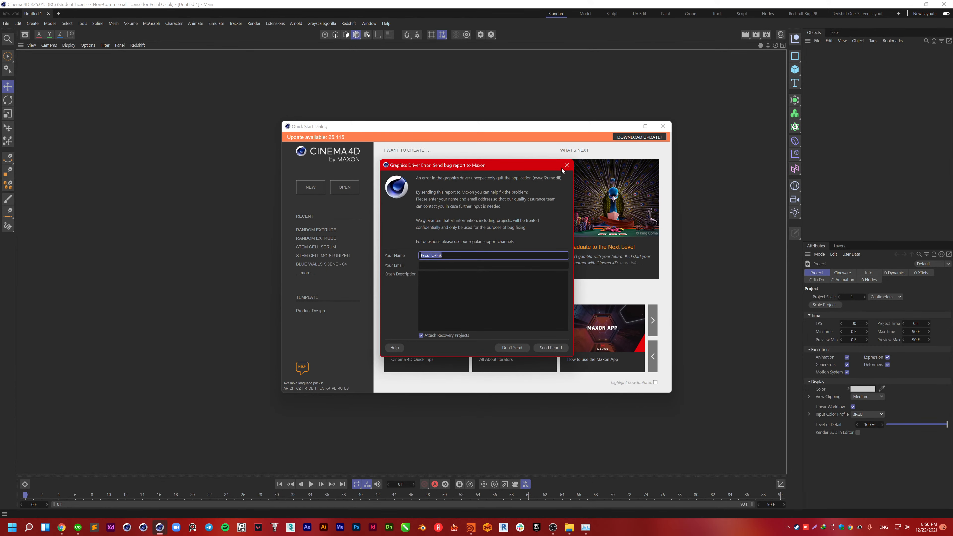
left_click(567, 165)
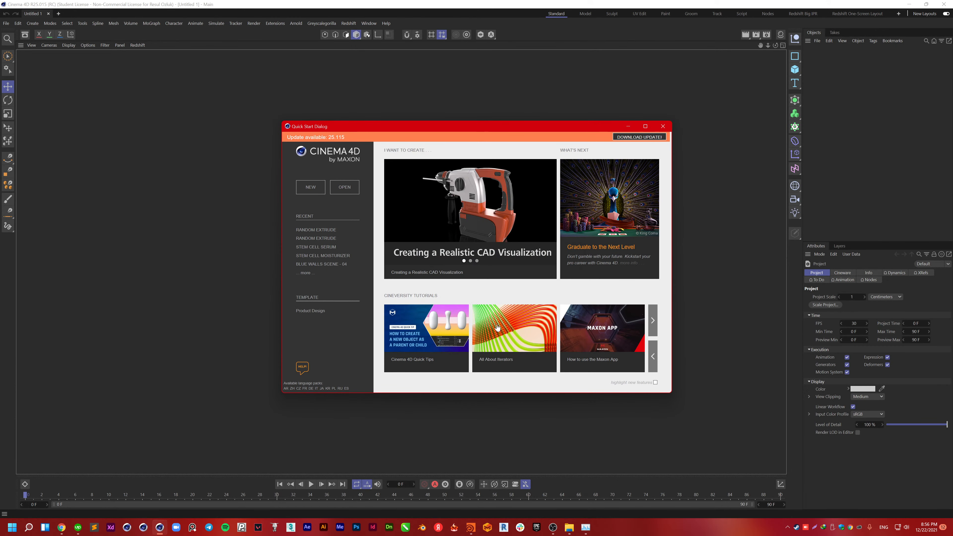
Step: Open RANDOM EXTRUDE.c4d from the RANDOM EXTRUDE folder in File Explorer
left_click(322, 230)
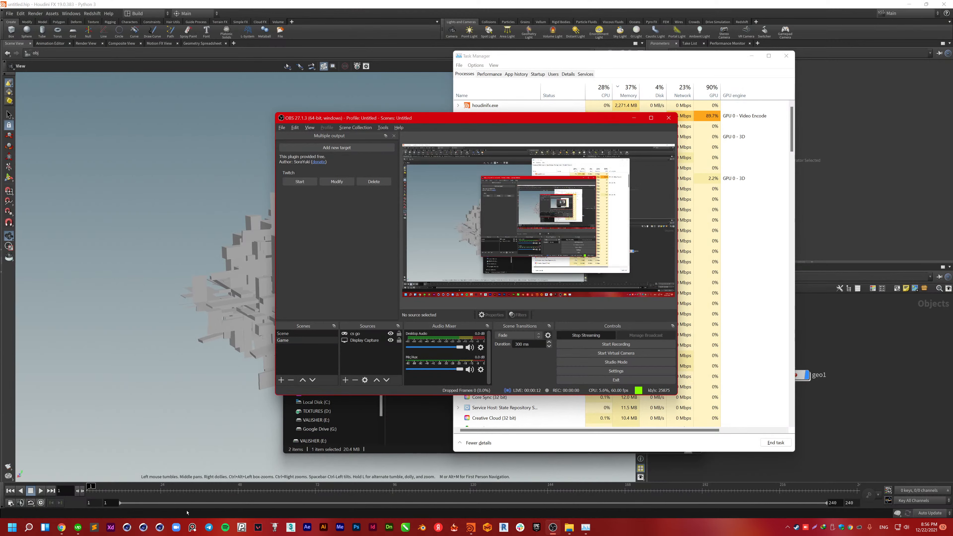
left_click(570, 529)
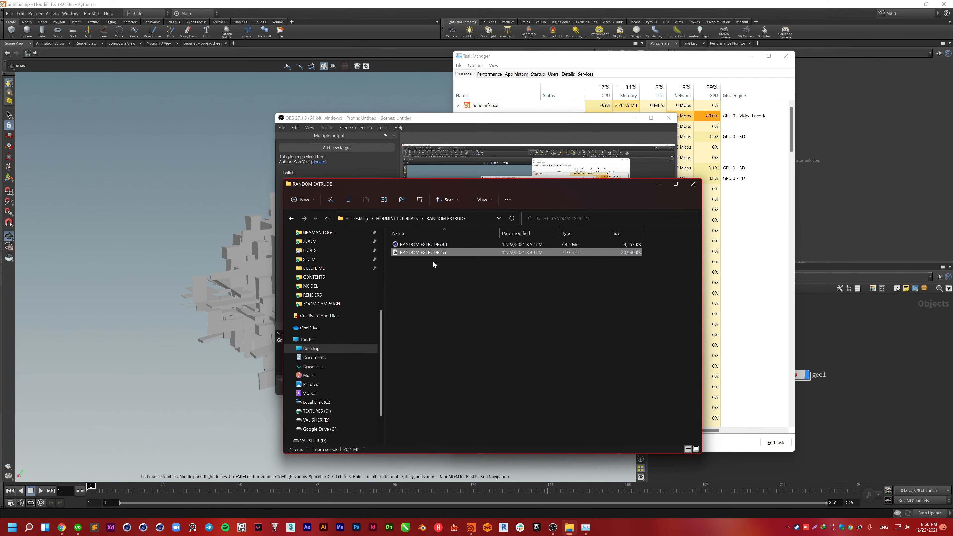
scroll(448, 280, "up", 6, "ctrl")
double_click(439, 288)
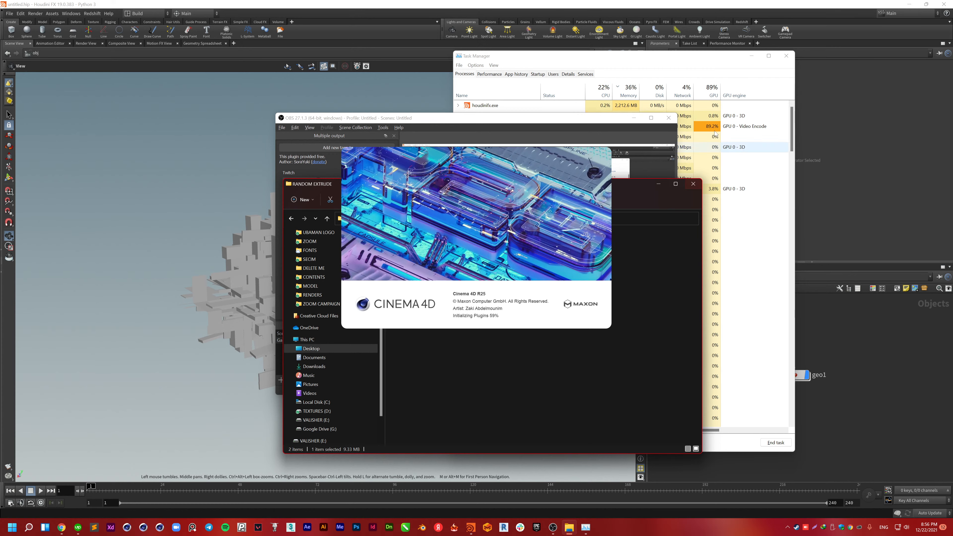
left_click(696, 60)
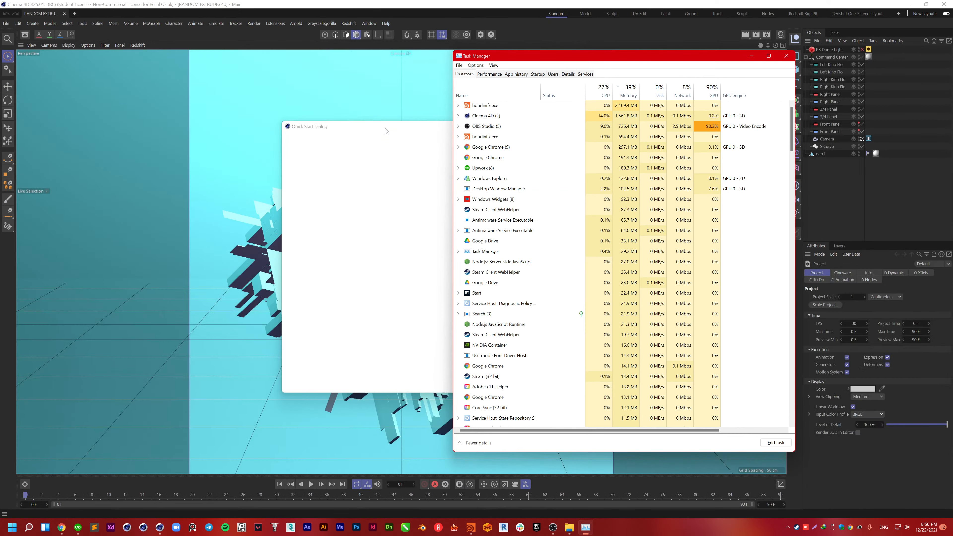
Step: Close Quick Start and start the Redshift IPR preview rendering through the scene Camera
left_click(387, 130)
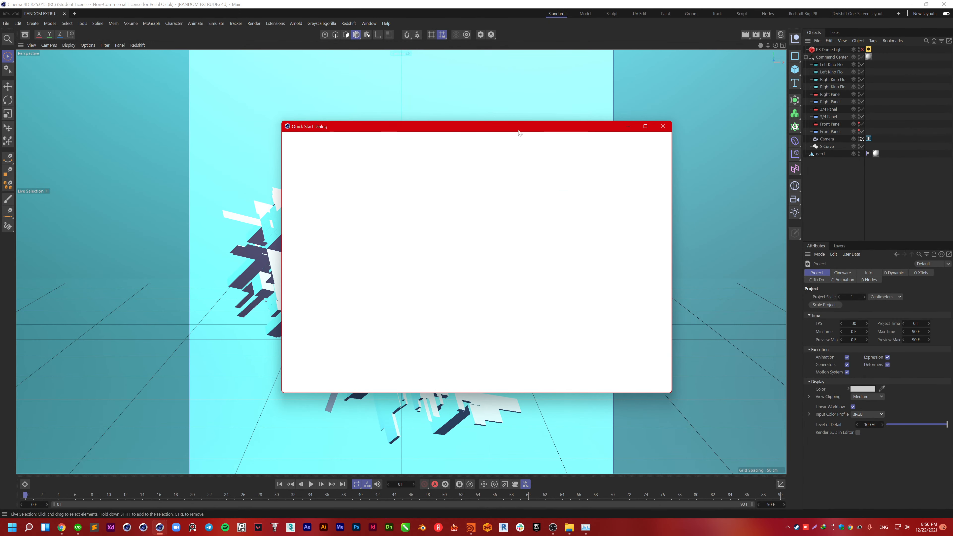
left_click(662, 126)
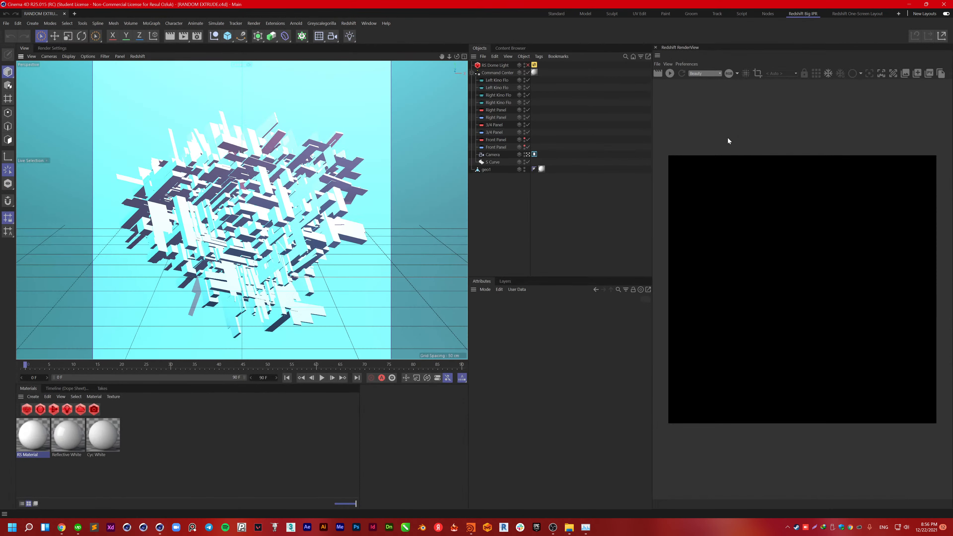
left_click(670, 73)
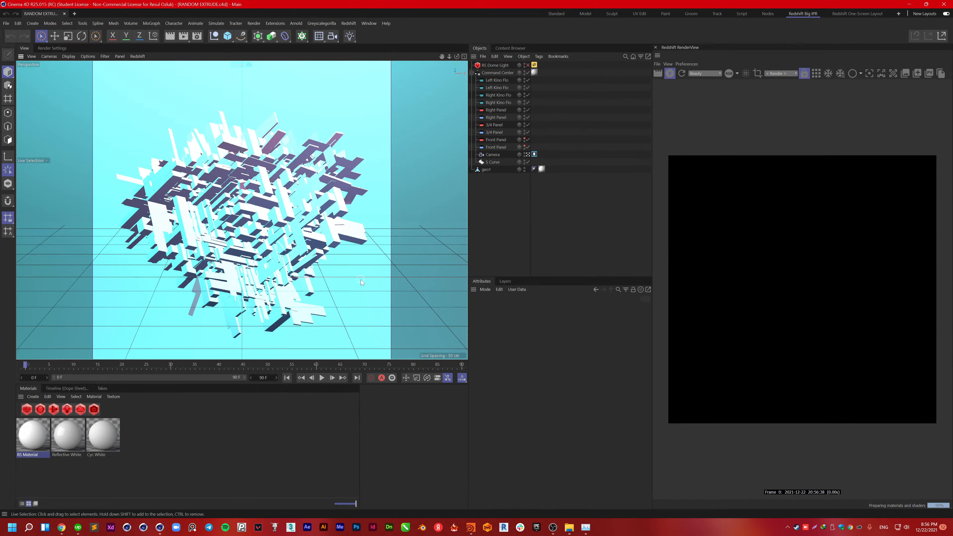
left_click(784, 74)
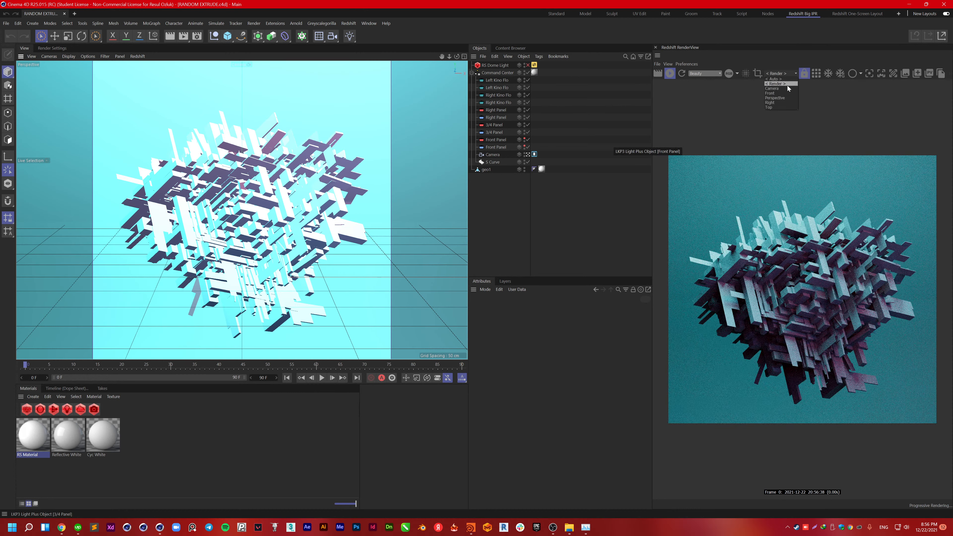
left_click(777, 84)
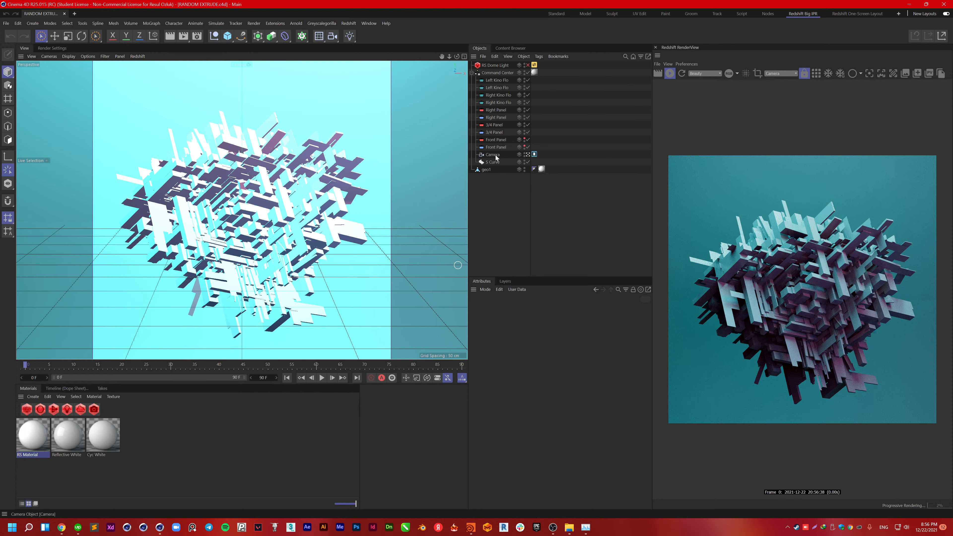
Step: Select the S Curve backdrop, toggle the four-view layout, and close Cinema 4D
left_click(494, 163)
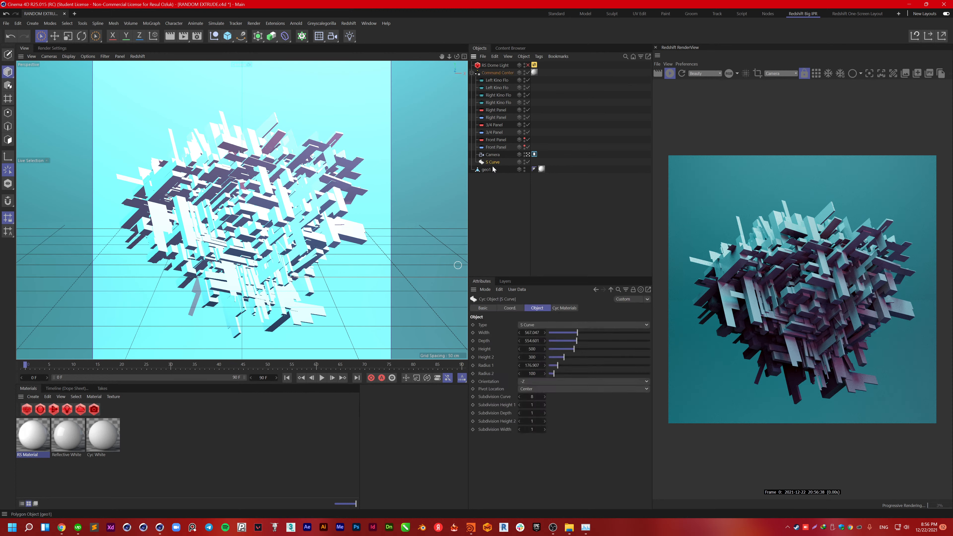
middle_click(410, 198)
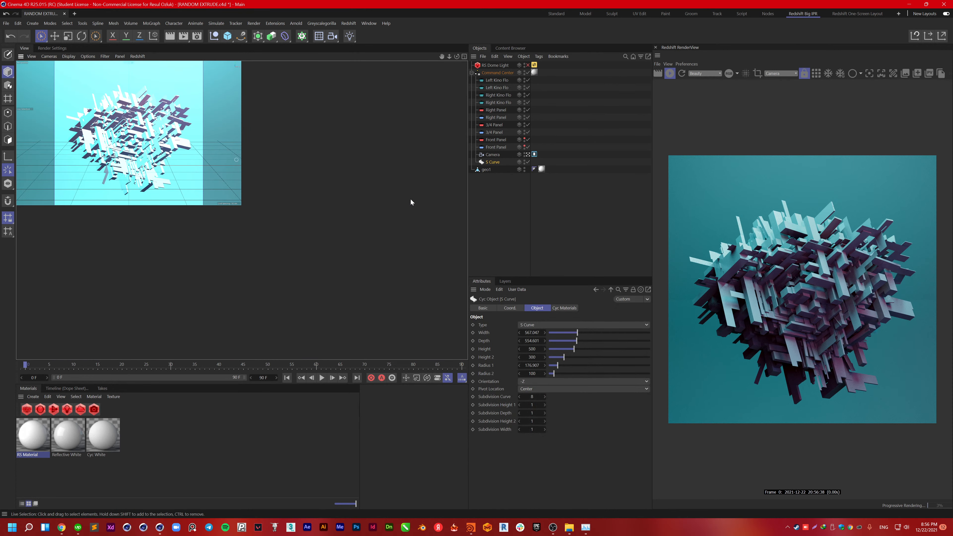
middle_click(198, 168)
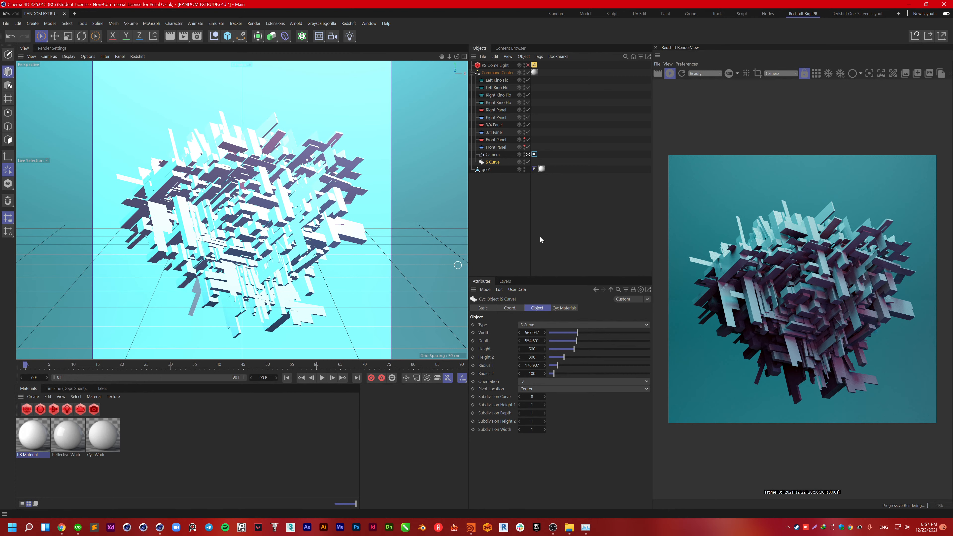
left_click(484, 294)
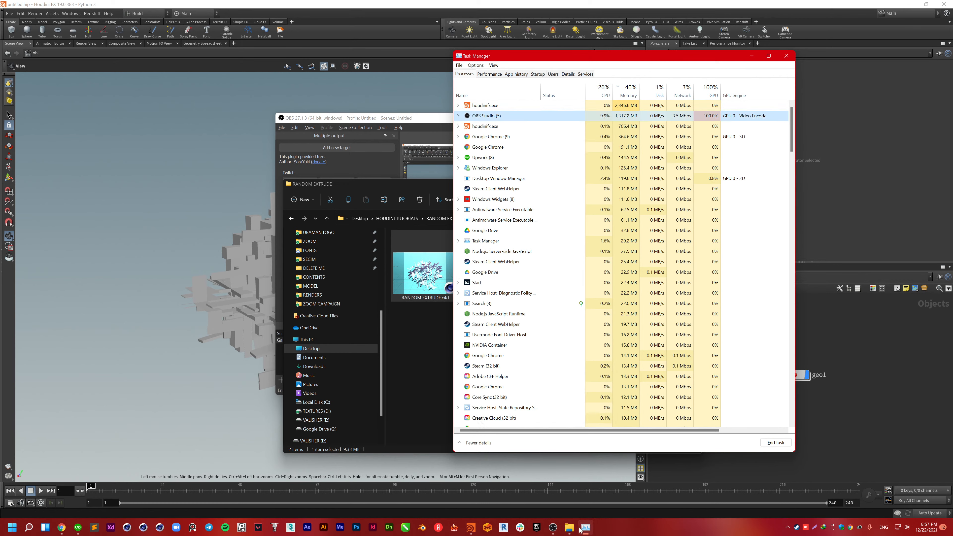
Step: In Houdini's Save As dialog, browse to Desktop/HOUDINI TUTORIALS/RANDOM EXTRUDE
left_click(441, 279)
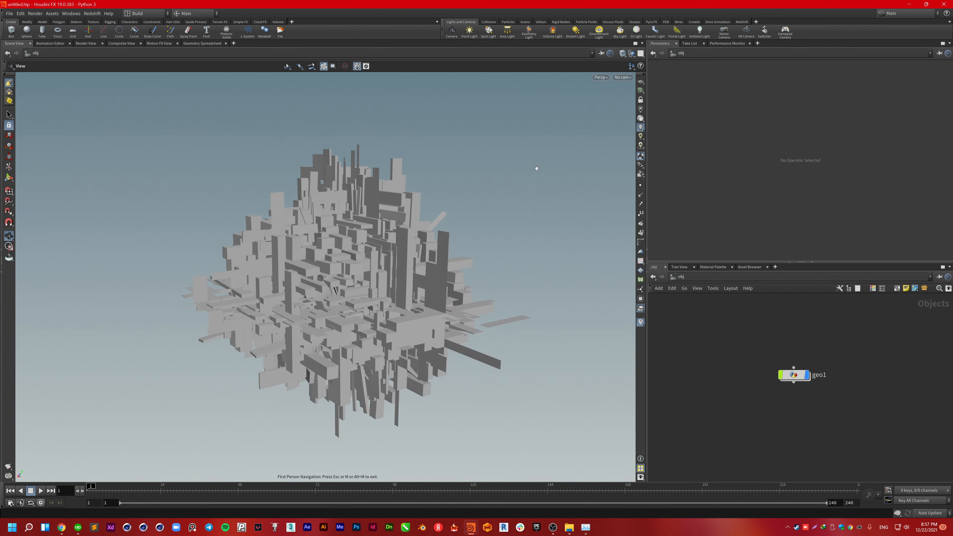
key("Escape")
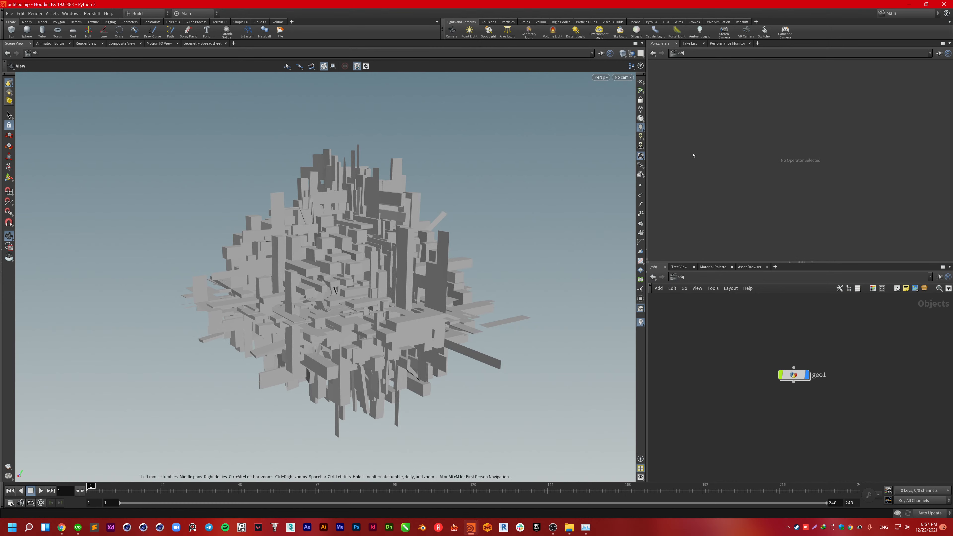
key("ctrl+shift+s")
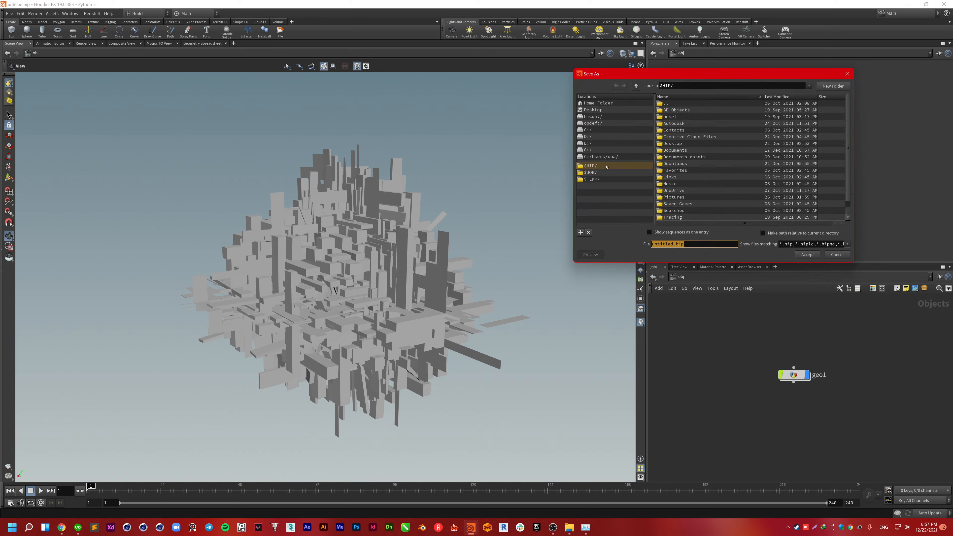
scroll(690, 185, "down", 1)
scroll(690, 185, "up", 1)
left_click(624, 165)
left_click(637, 86)
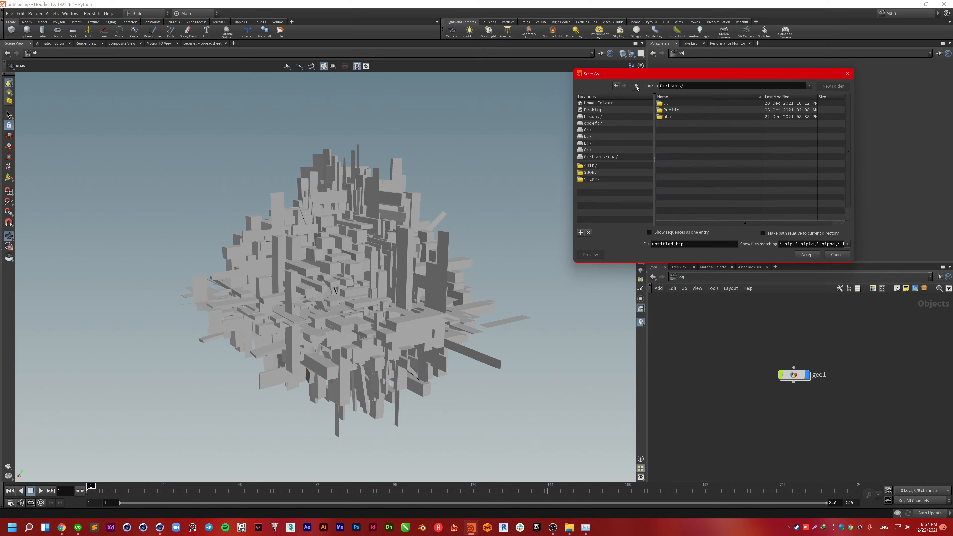
left_click(595, 110)
double_click(682, 136)
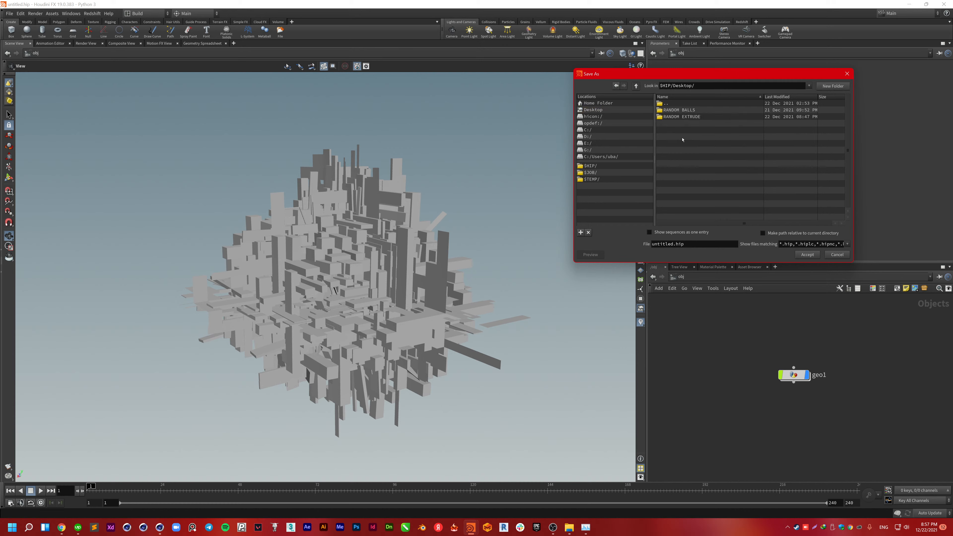
double_click(682, 117)
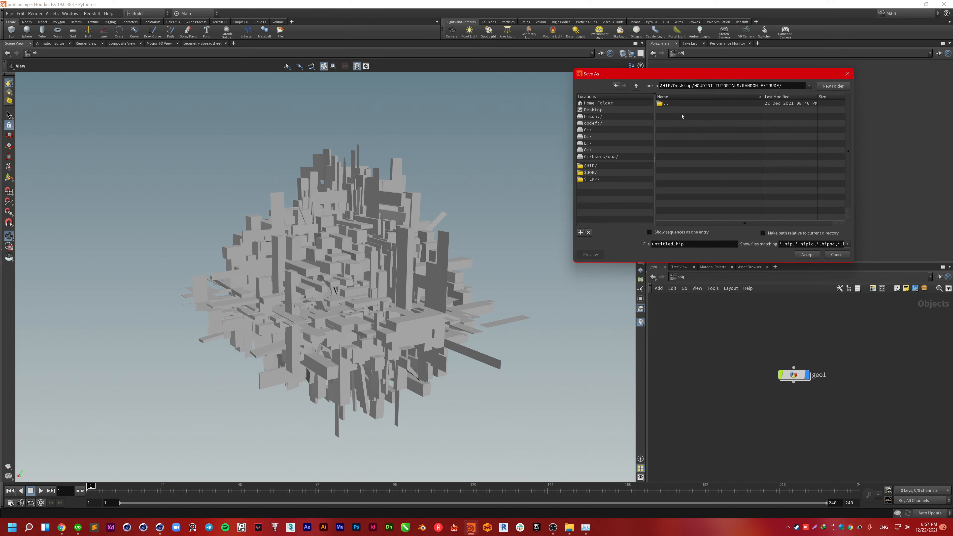
Step: Save the Houdini scene as RANDOM EXTRUDE.hip
triple_click(694, 242)
left_click(693, 242)
key("shift+Home")
type("ran")
key("shift+Home")
type("RANDOM EX")
type("TRU")
type("DE")
key("Return")
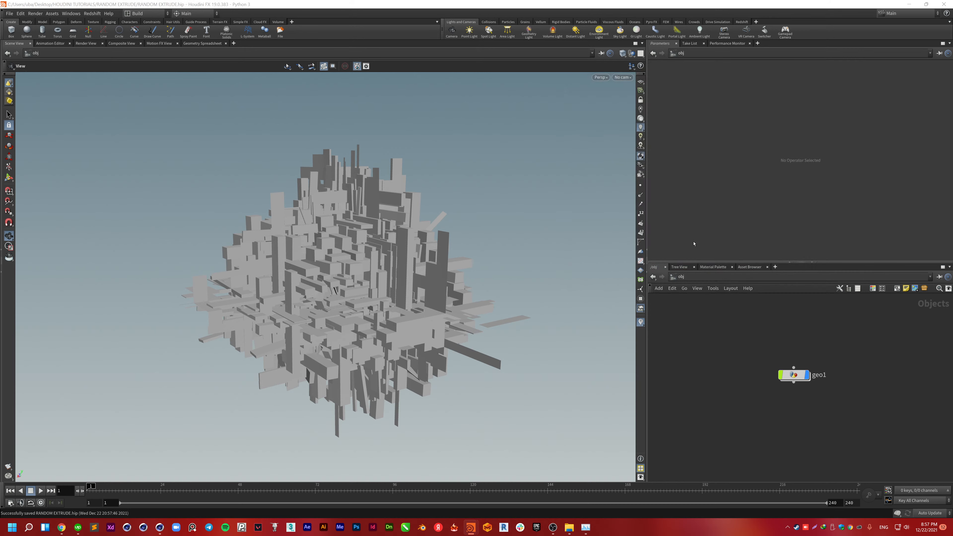
Step: Close Houdini and switch Cinema 4D to the Redshift IPR layout
left_click(949, 3)
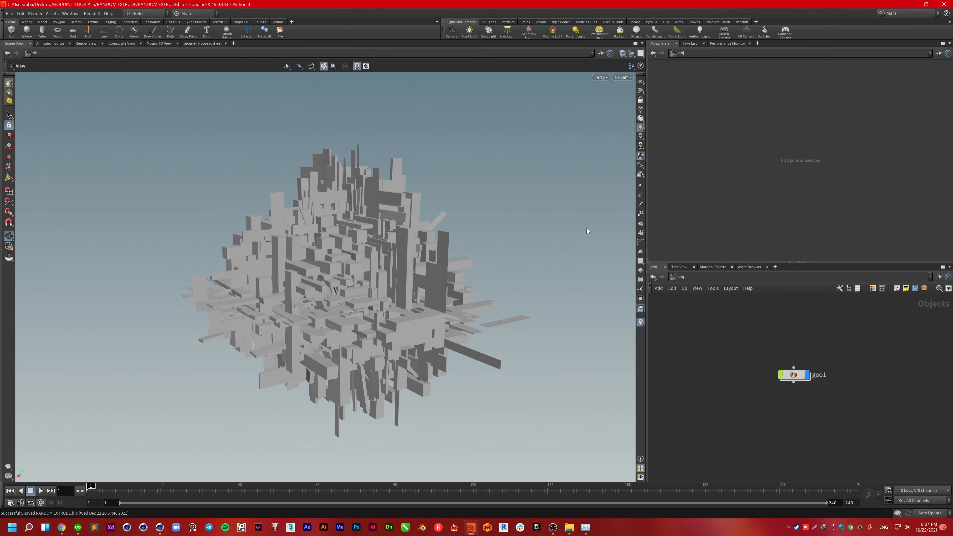
left_click(665, 128)
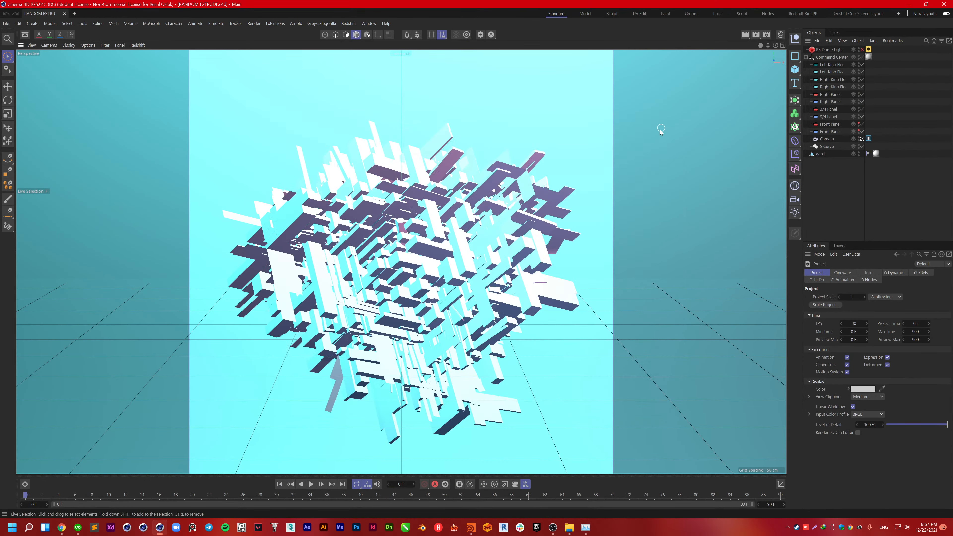
left_click(803, 14)
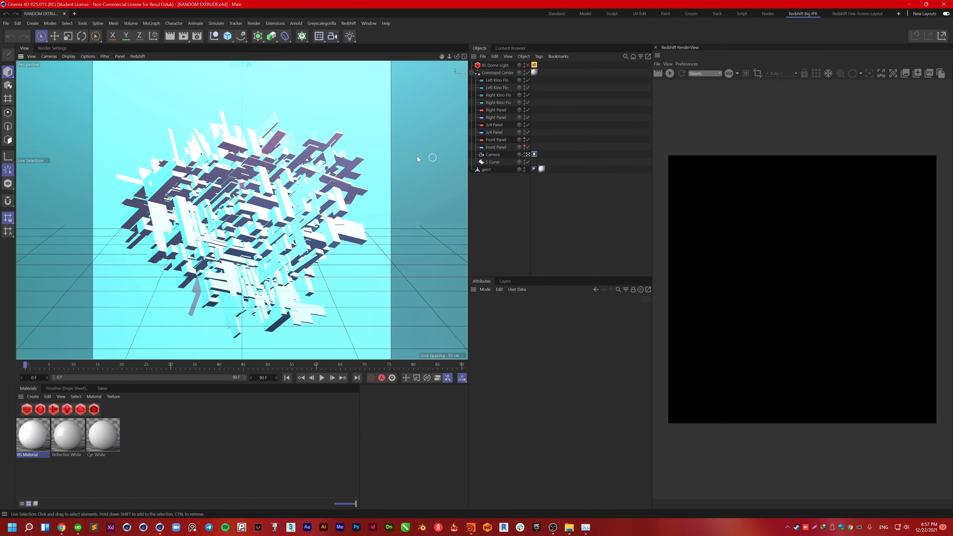
Step: Turn off the Camera viewfinder and drag the S Curve backdrop along its Z axis
left_click(528, 154)
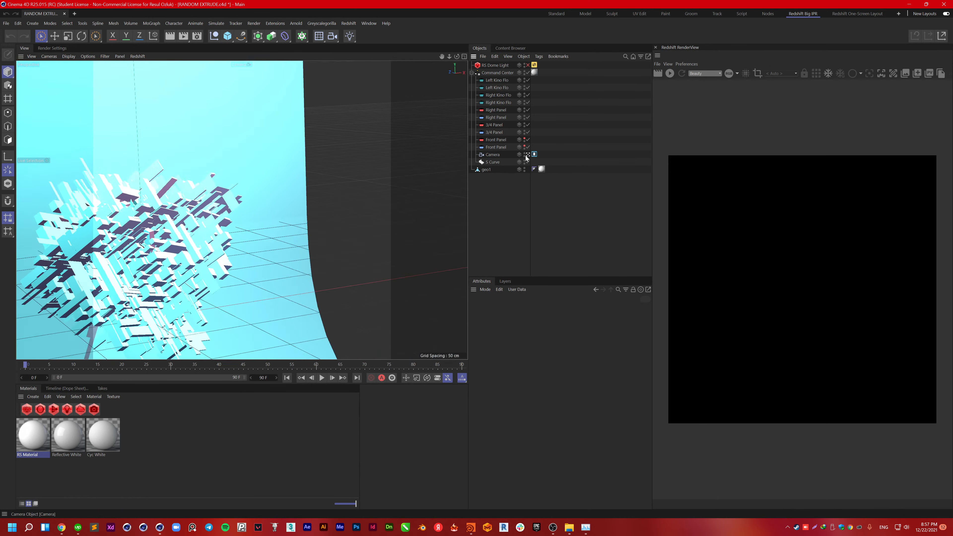
left_click(216, 306)
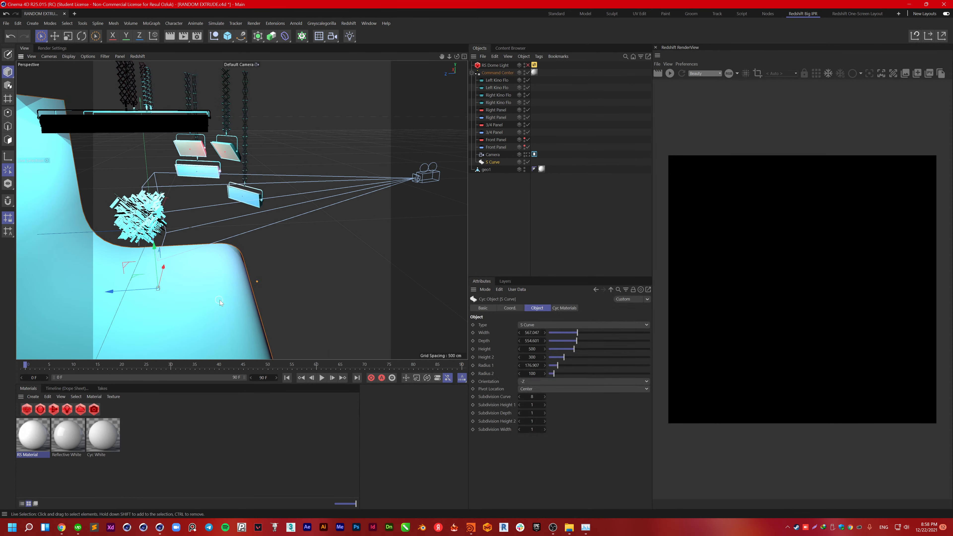